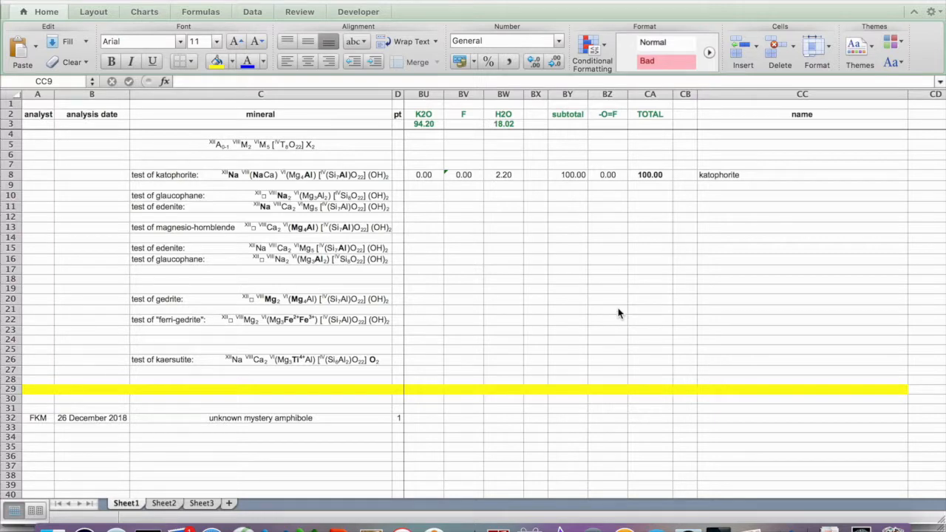
Step: Copy the katophorite test formulas in row 8 from the ∑(-) column through TOTAL (AE8:CA8)
scroll(619, 314, left, 15)
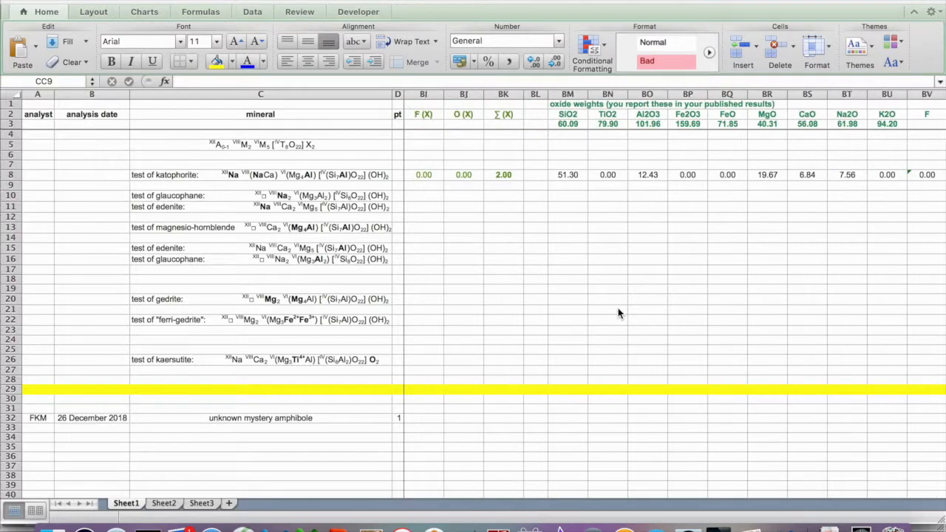
scroll(618, 313, left, 15)
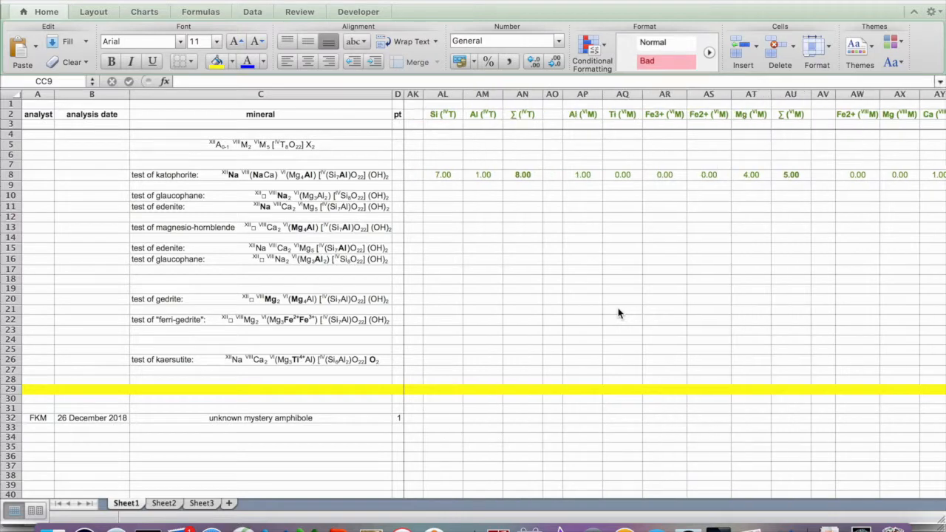
scroll(619, 313, left, 10)
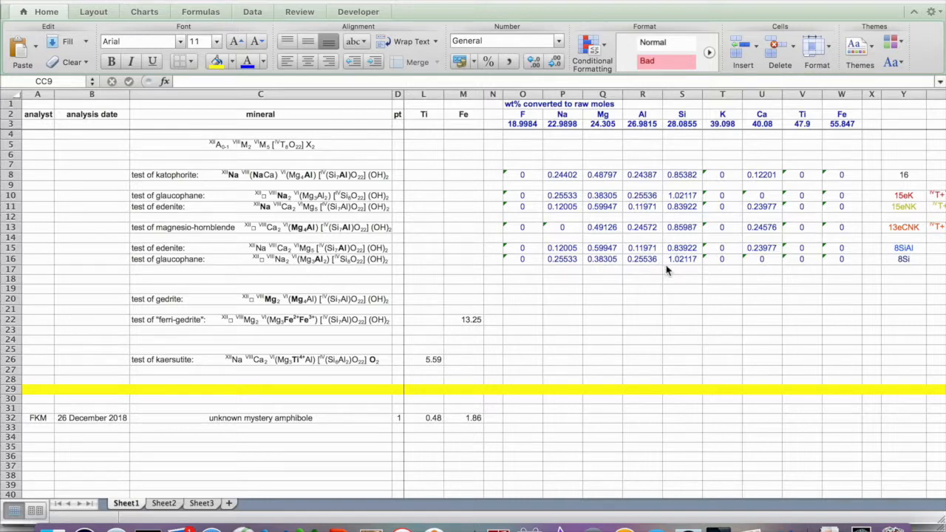
scroll(665, 270, right, 9)
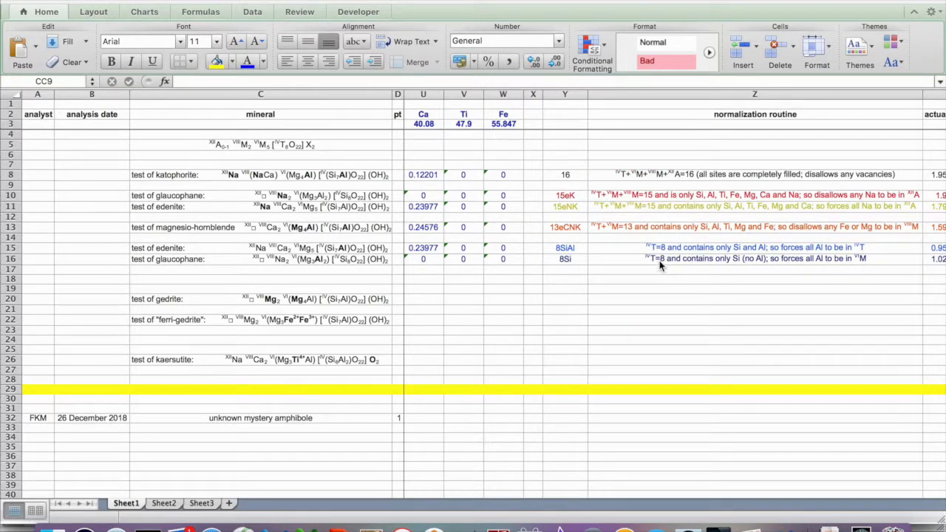
scroll(662, 266, right, 7)
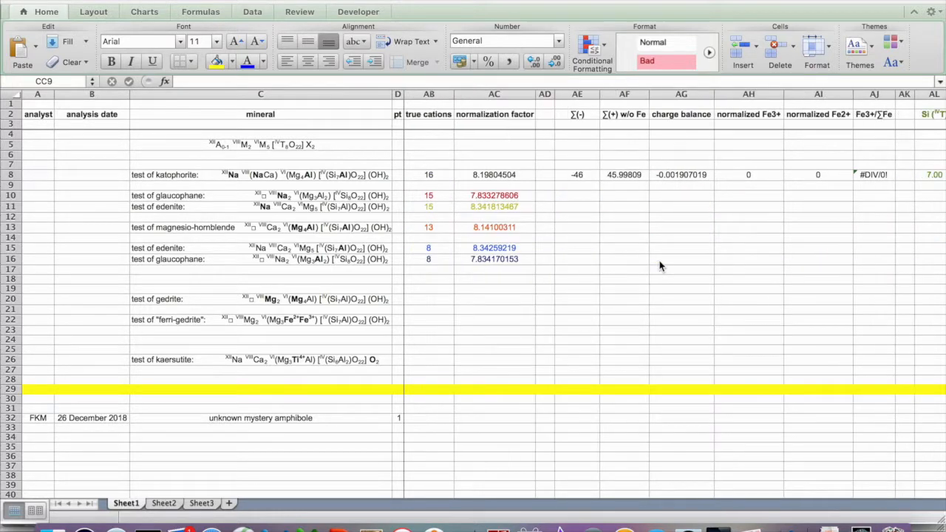
click(576, 174)
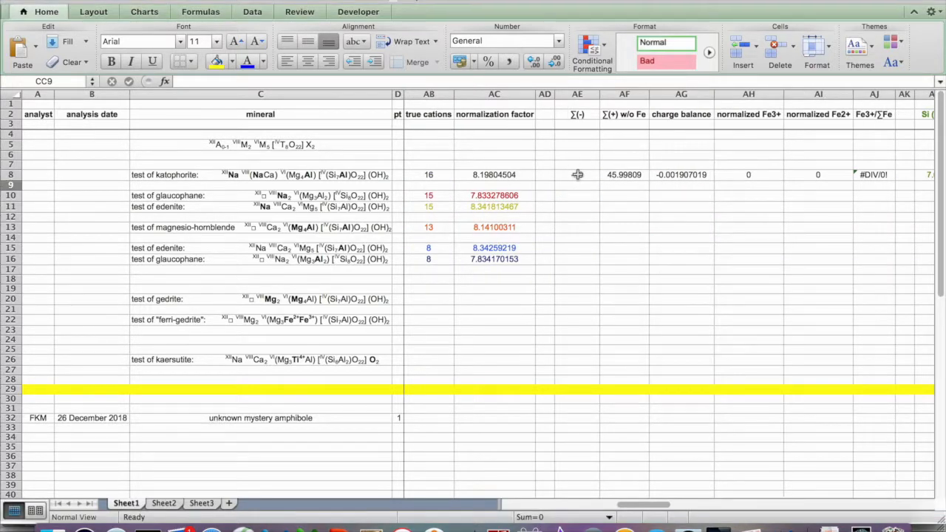
drag(576, 175, 458, 175)
scroll(521, 255, left, 5)
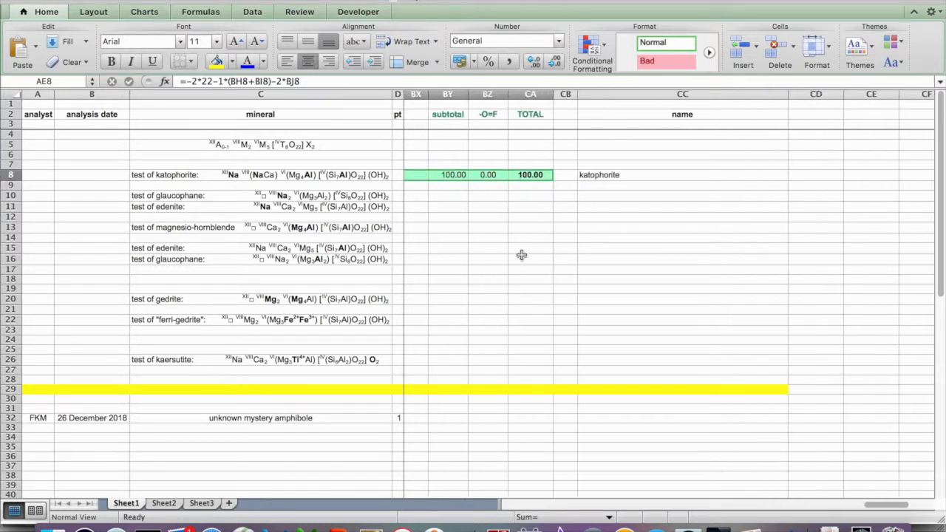
scroll(521, 255, left, 12)
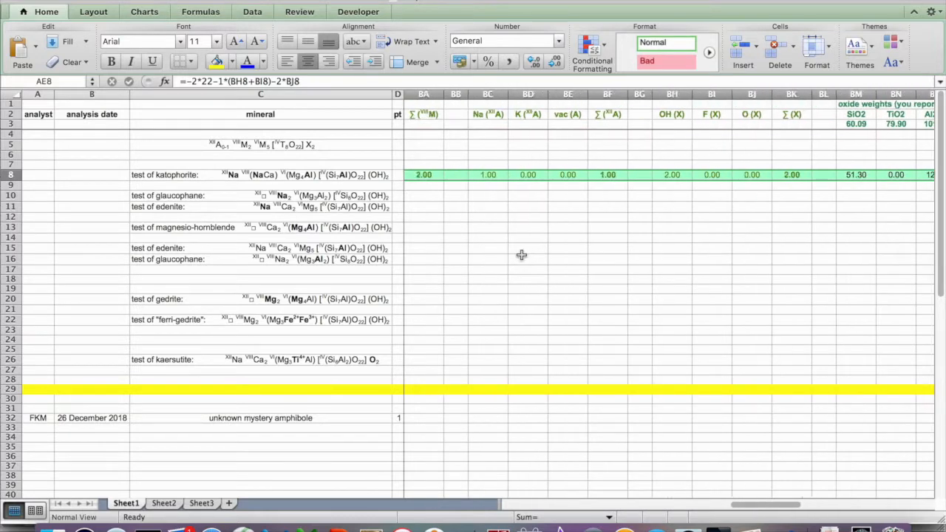
scroll(521, 255, left, 10)
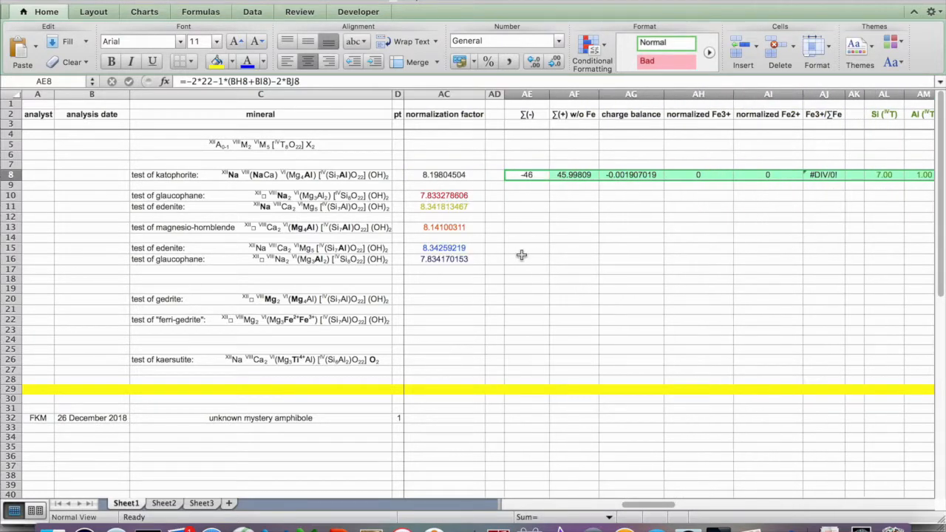
key(cmd+c)
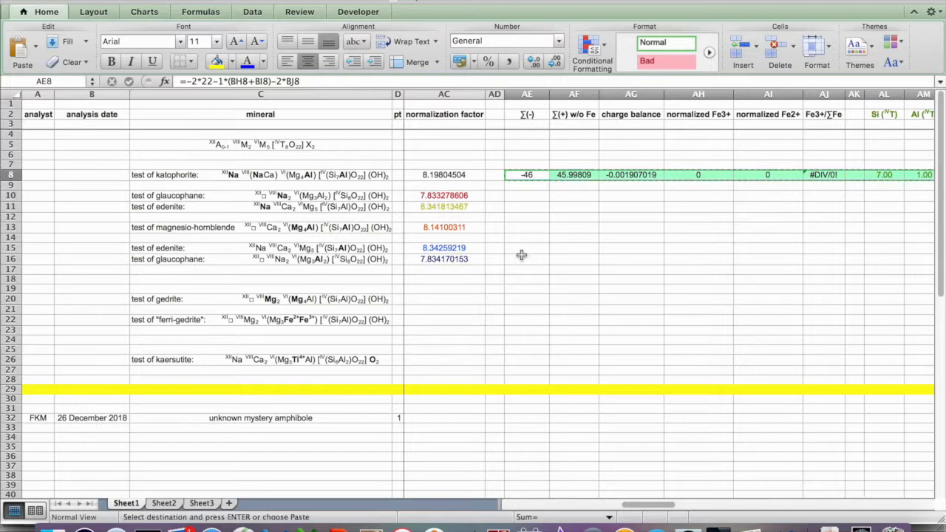
Step: Paste the copied katophorite formulas into the glaucophane and edenite test rows 10 and 11, starting at AE10
click(523, 196)
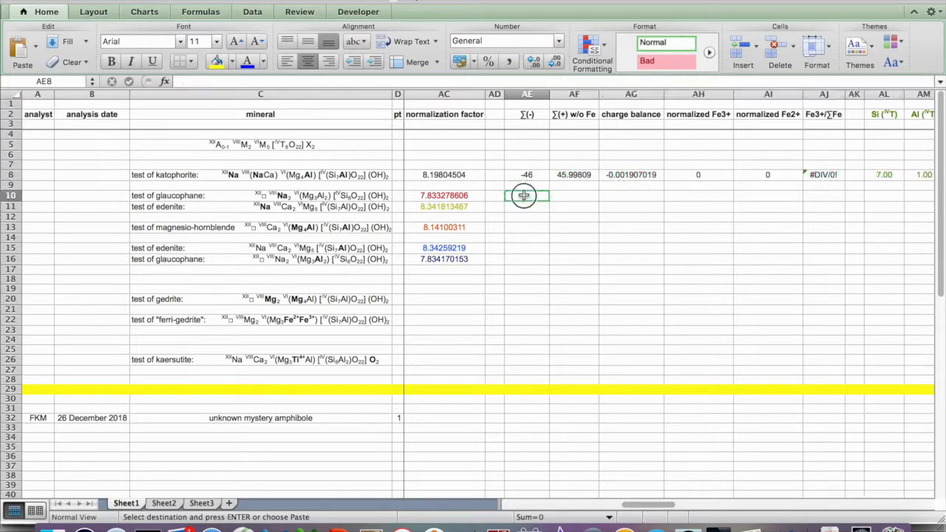
drag(524, 196, 524, 207)
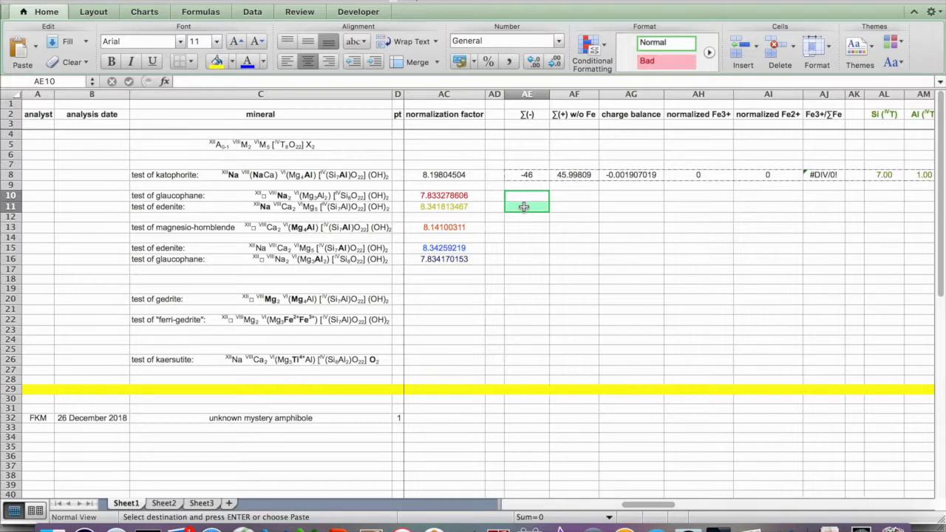
key(super+v)
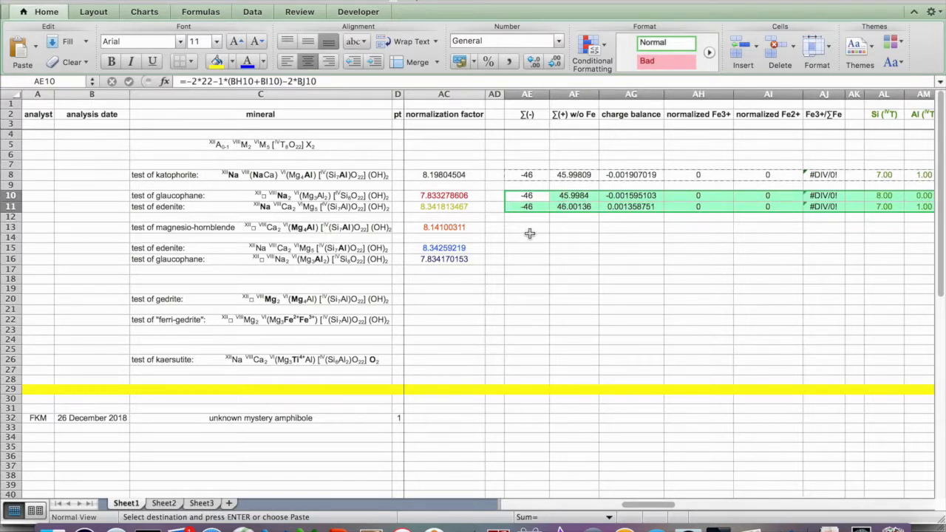
Step: Paste the same formulas into the magnesio-hornblende row 13 and the edenite and glaucophane rows 15 and 16, starting in column AE
click(529, 229)
key(super+v)
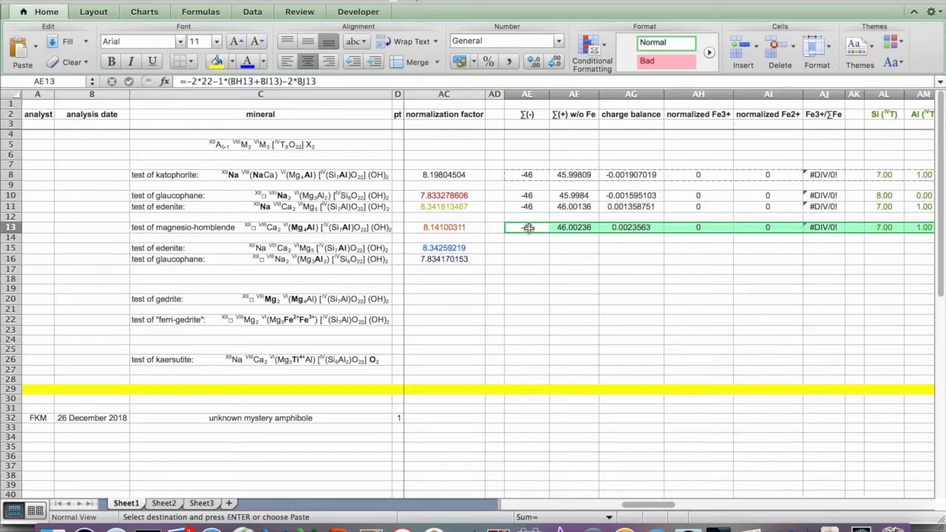
click(522, 249)
drag(521, 249, 523, 259)
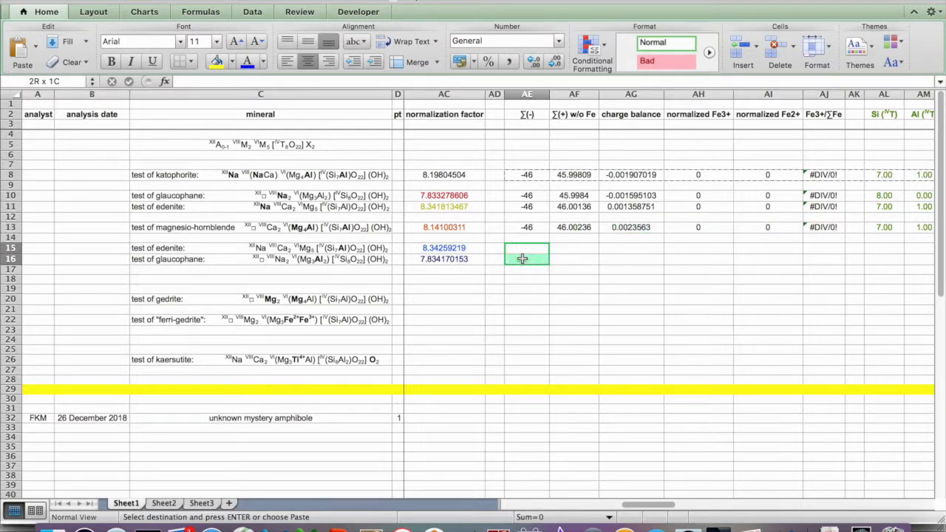
key(super+v)
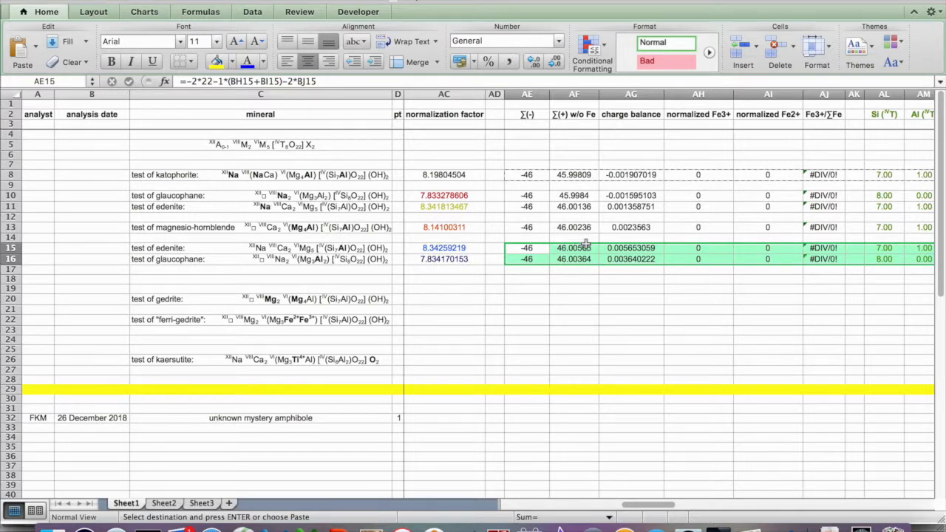
Step: Compare the raw Fe weight percentages of the test rows with their charge balance, normalized Fe and Fe3+/∑Fe columns
scroll(586, 244, left, 1)
scroll(586, 244, left, 12)
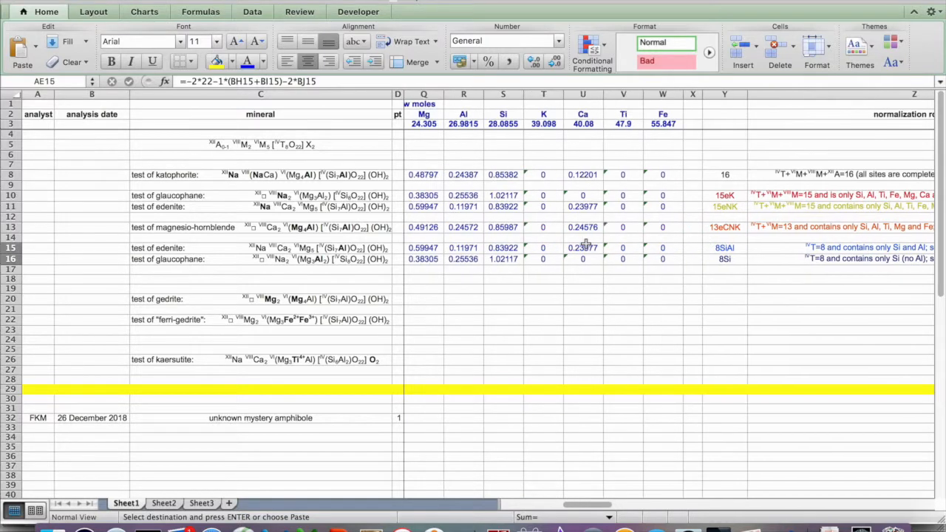
scroll(586, 244, left, 10)
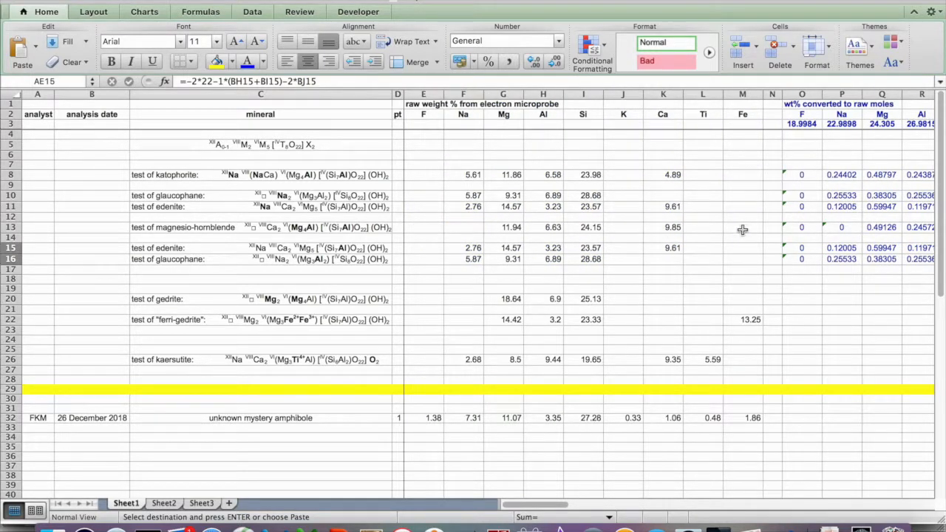
scroll(742, 230, right, 20)
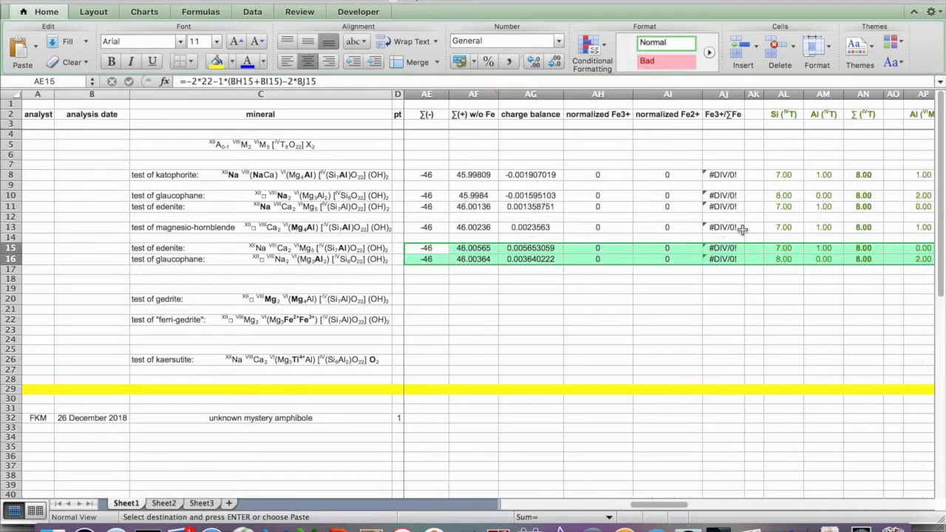
scroll(742, 230, right, 3)
scroll(742, 229, left, 1)
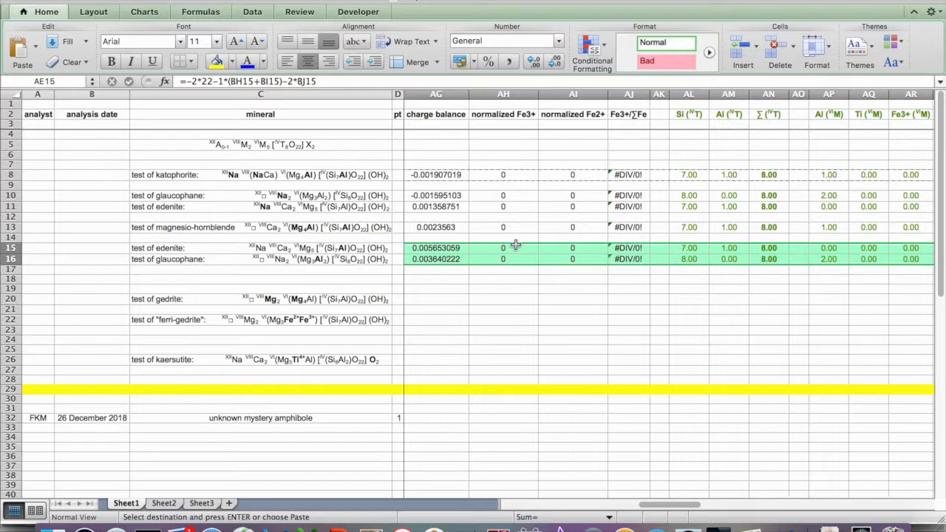
scroll(516, 245, left, 1)
scroll(515, 244, right, 2)
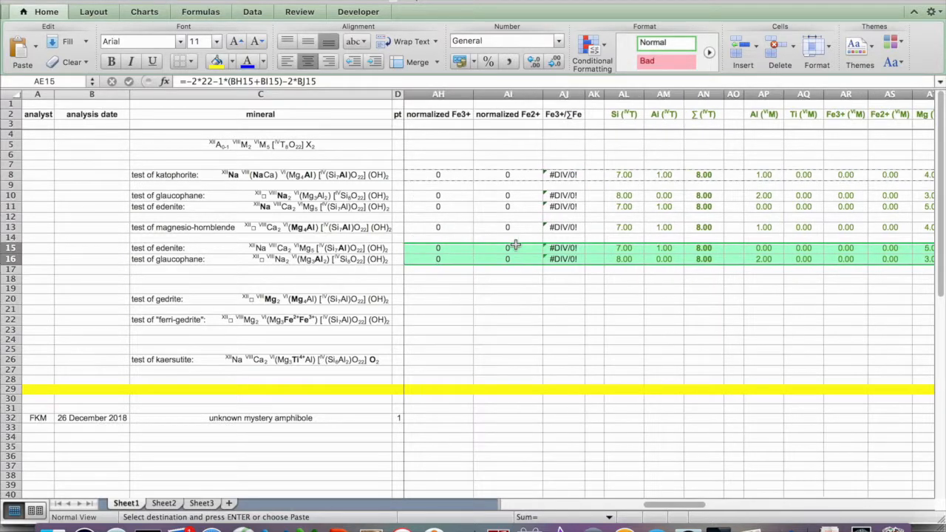
scroll(515, 245, right, 1)
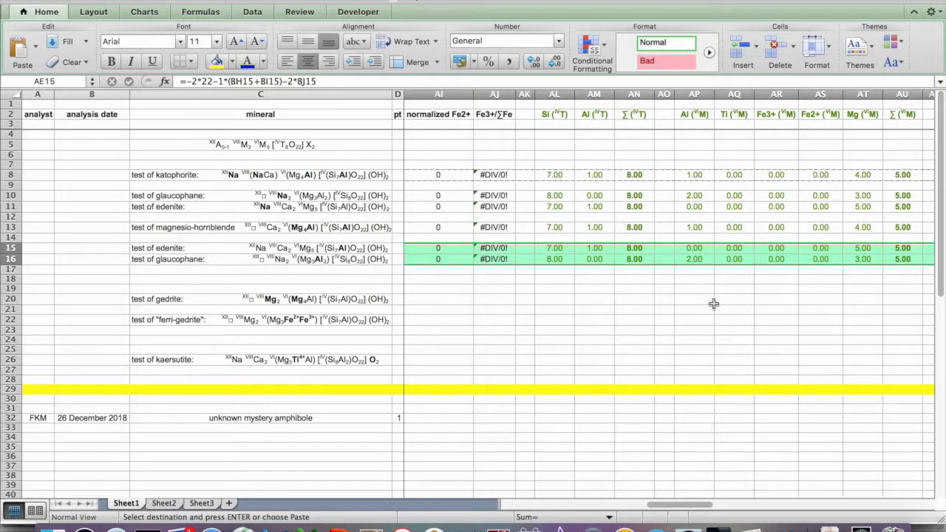
Step: Examine the T, M, A and X site occupancies and site sums of the amphibole test rows 8 to 16
scroll(713, 304, right, 3)
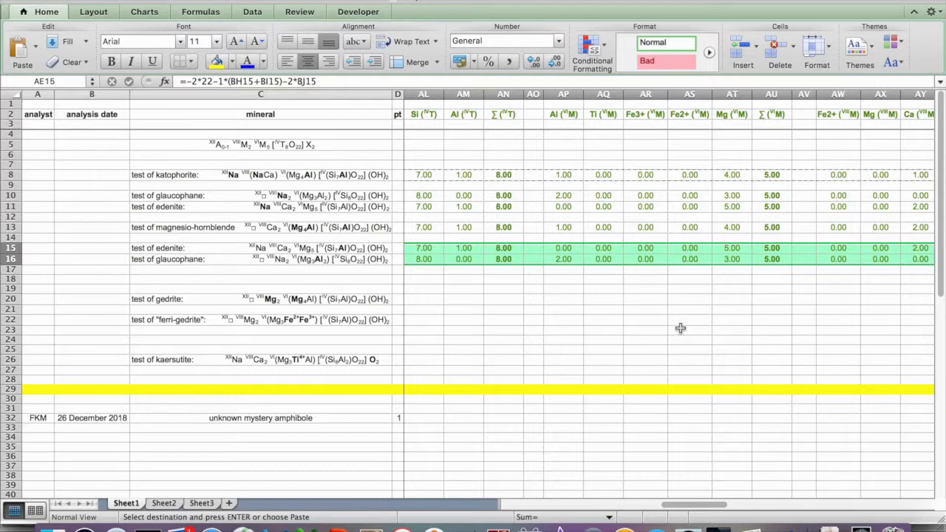
scroll(680, 329, right, 4)
scroll(680, 328, right, 1)
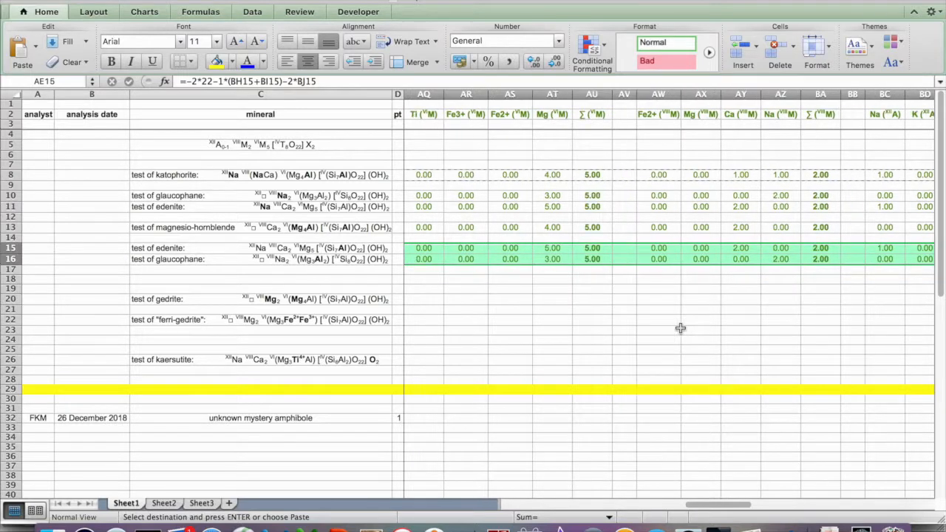
scroll(680, 328, right, 1)
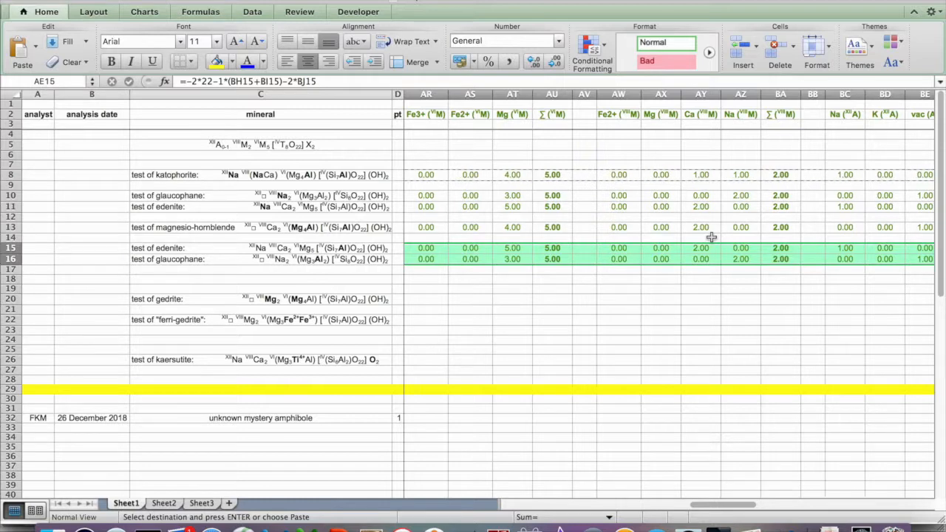
scroll(766, 299, right, 3)
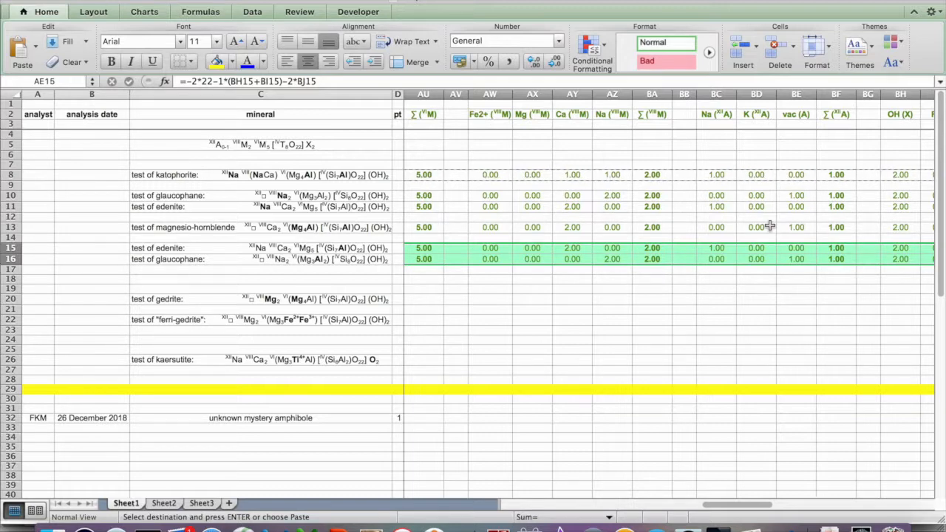
scroll(811, 231, right, 4)
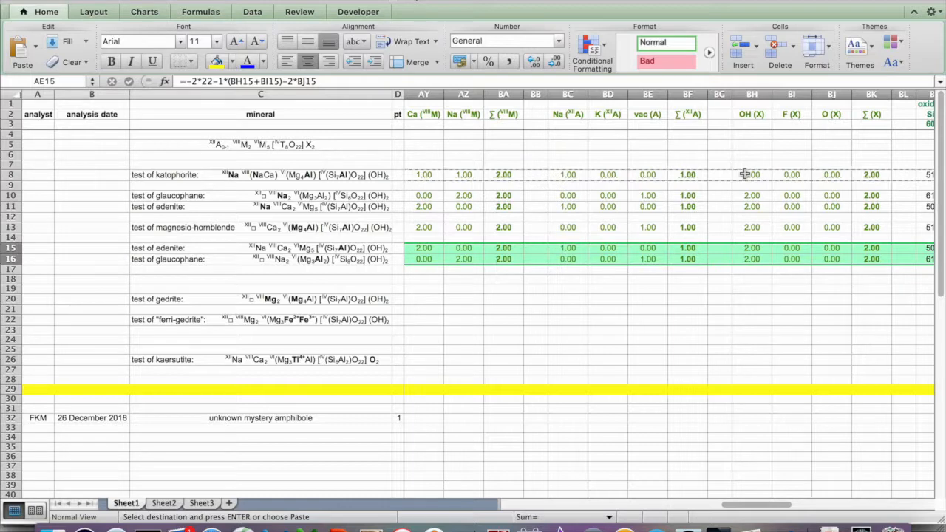
Step: Review the oxide weights, subtotal, -O=F and TOTAL columns for the amphibole test rows
scroll(745, 174, right, 8)
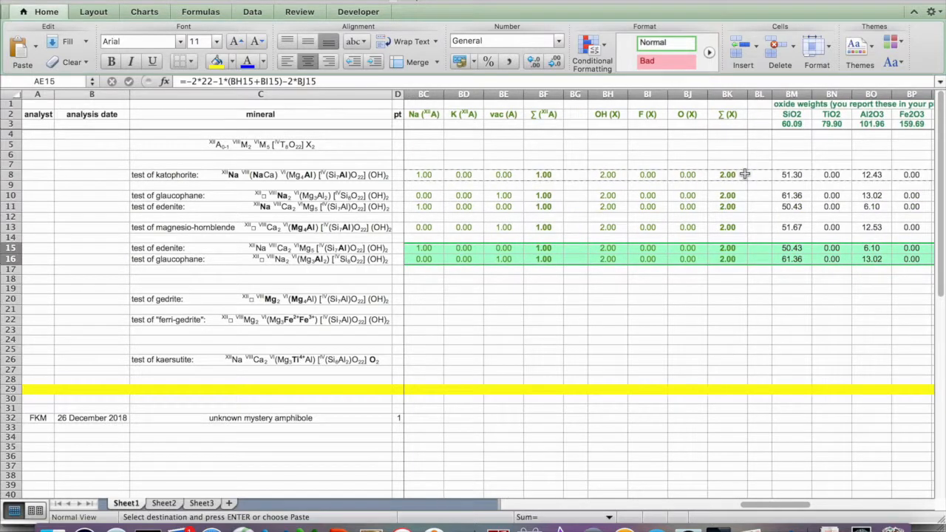
scroll(745, 174, right, 3)
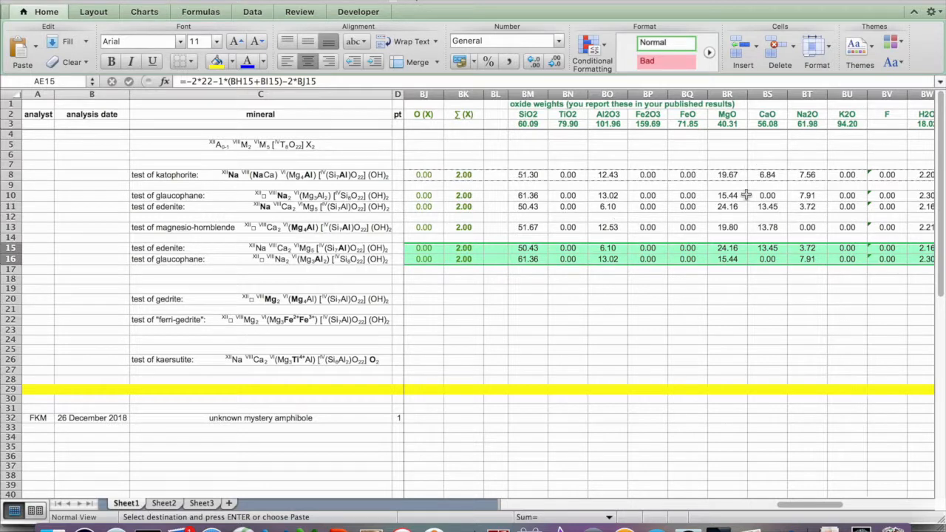
scroll(781, 211, right, 2)
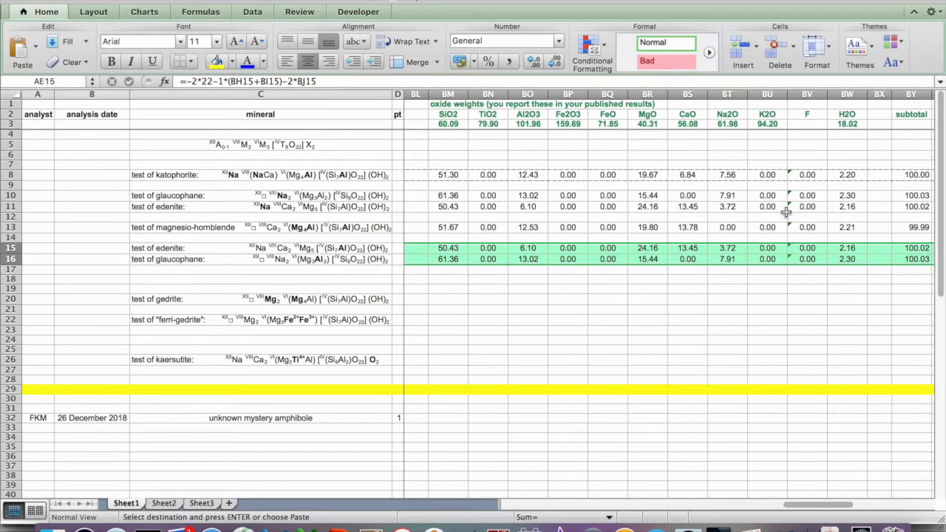
scroll(785, 212, right, 1)
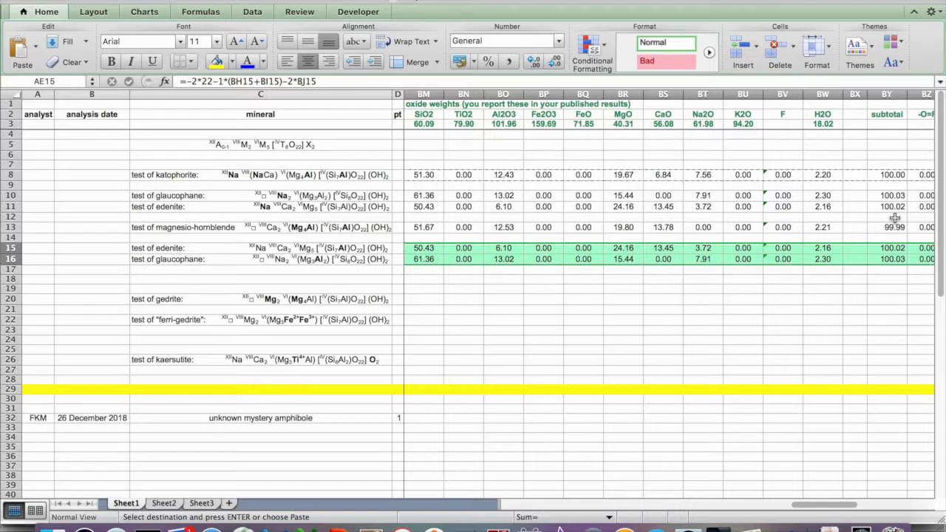
scroll(895, 218, right, 2)
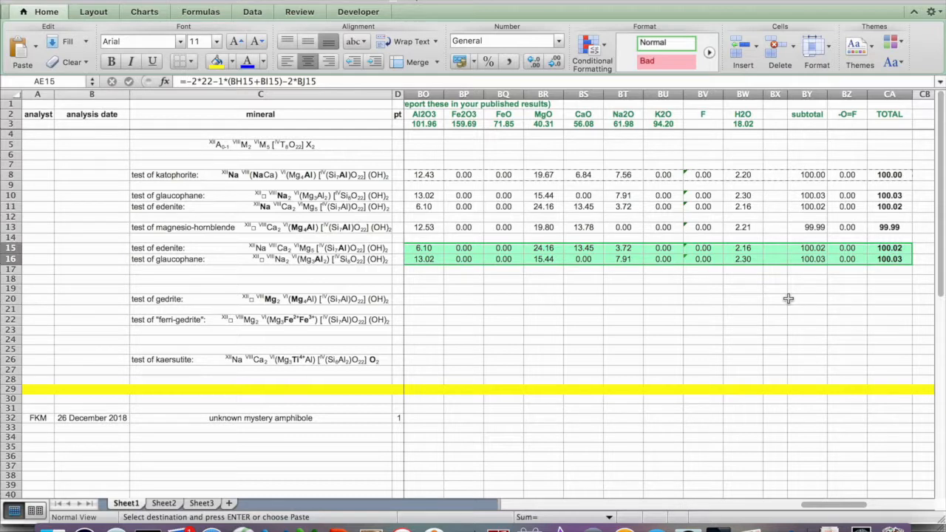
scroll(787, 298, right, 2)
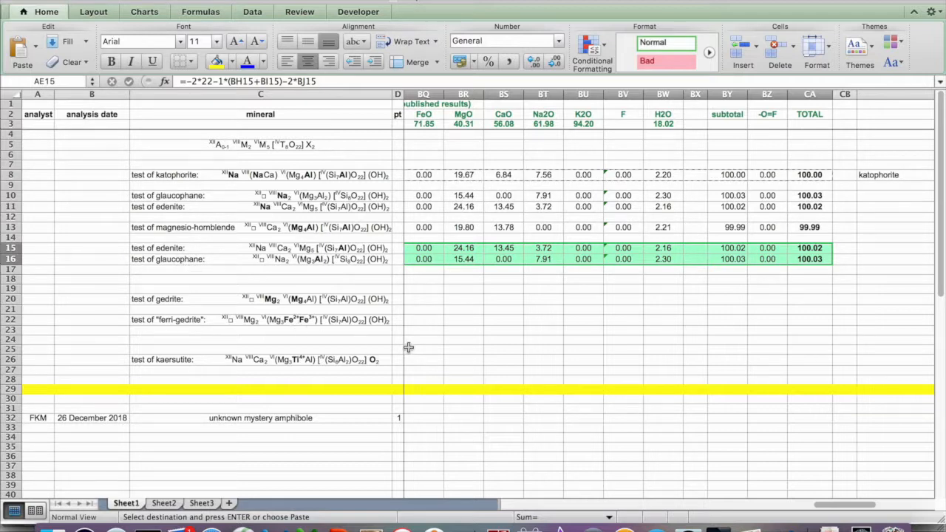
Step: Copy the raw-moles formulas O16:W16 from the glaucophane row into the gedrite row, starting at O20
scroll(529, 325, left, 1)
scroll(529, 325, left, 15)
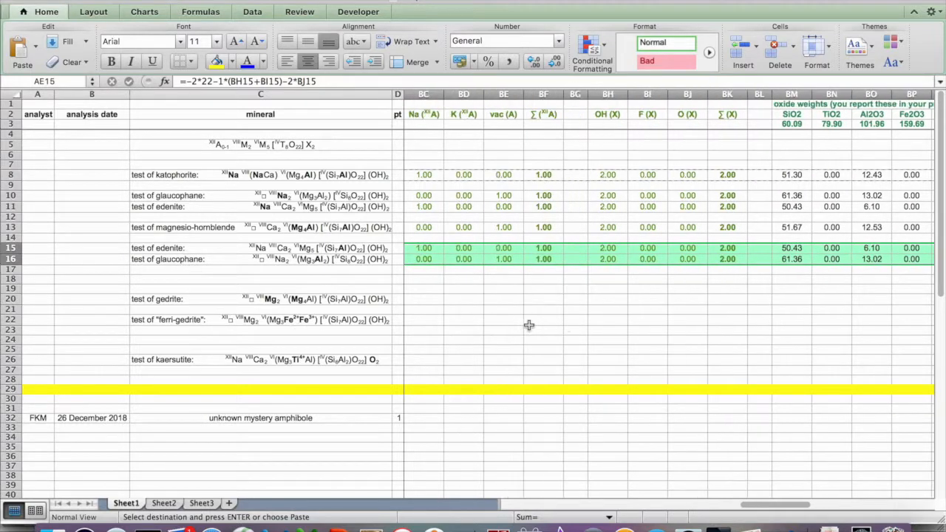
scroll(530, 325, left, 15)
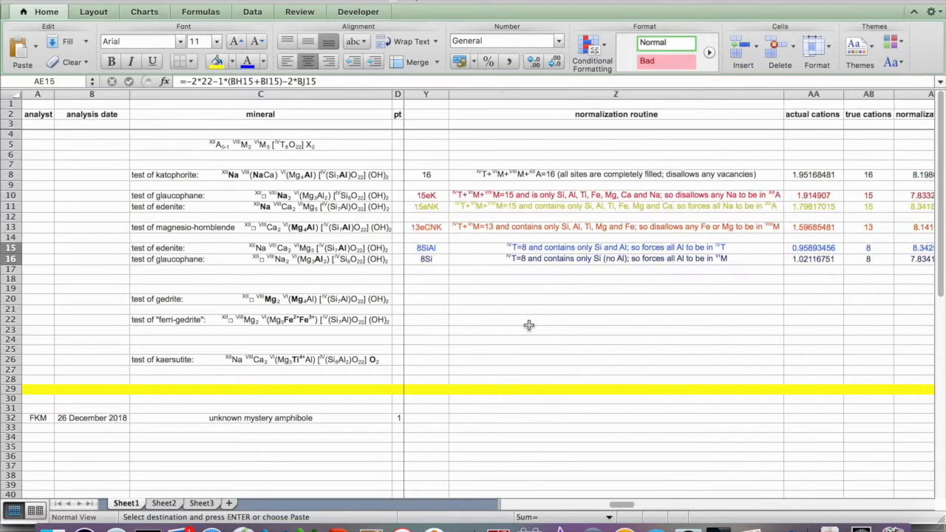
scroll(529, 325, left, 1)
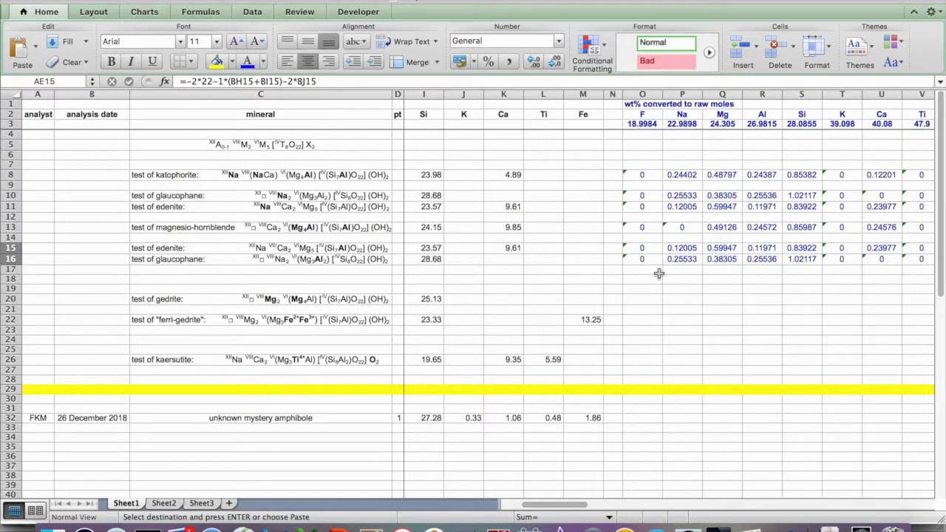
drag(642, 258, 508, 259)
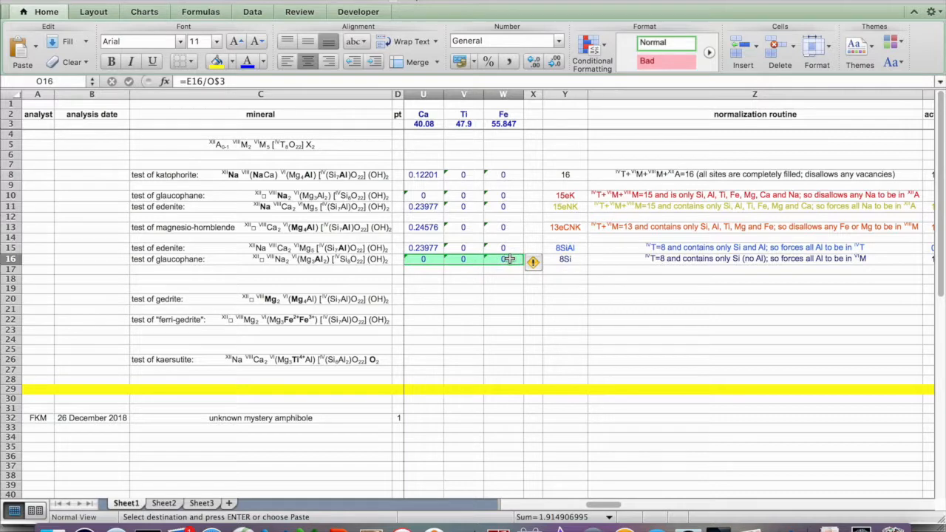
scroll(510, 259, left, 9)
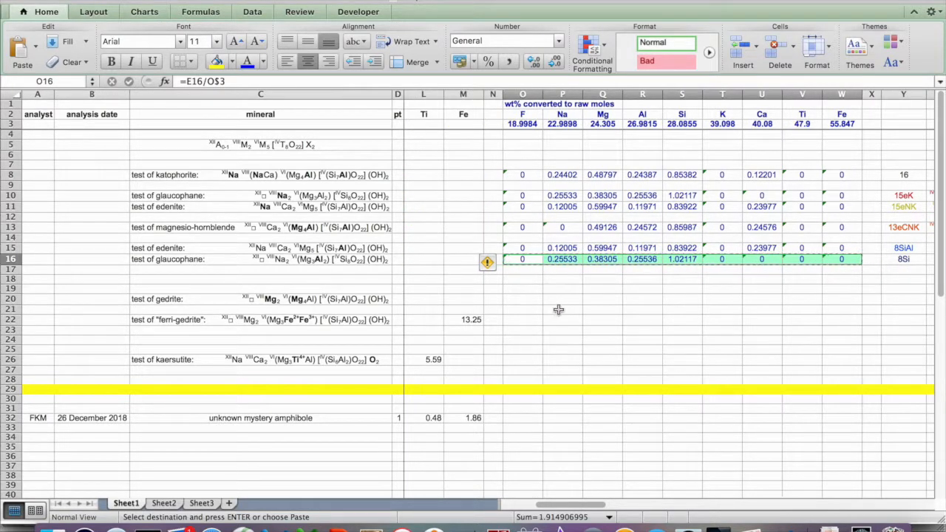
click(515, 300)
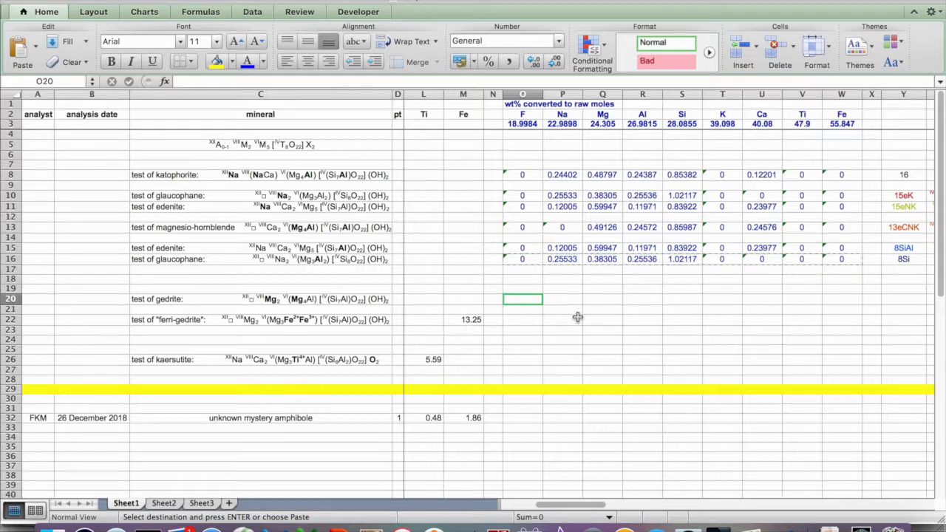
text(0	0	0.76692	0.25573	0.89477	0	0	0	0)
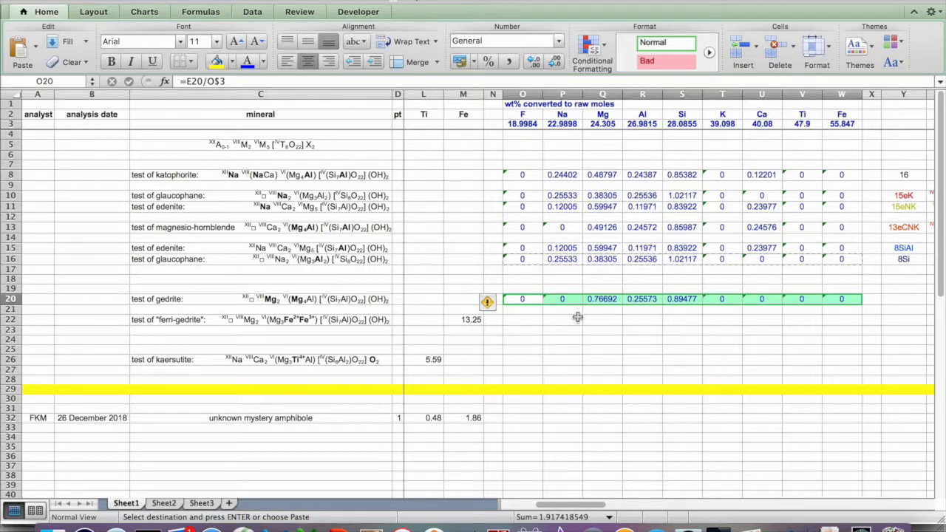
Step: Try the 16-cation normalization on gedrite by copying the katophorite row's cells from Y8 through column BK into row 20, starting at Y20
scroll(645, 316, right, 4)
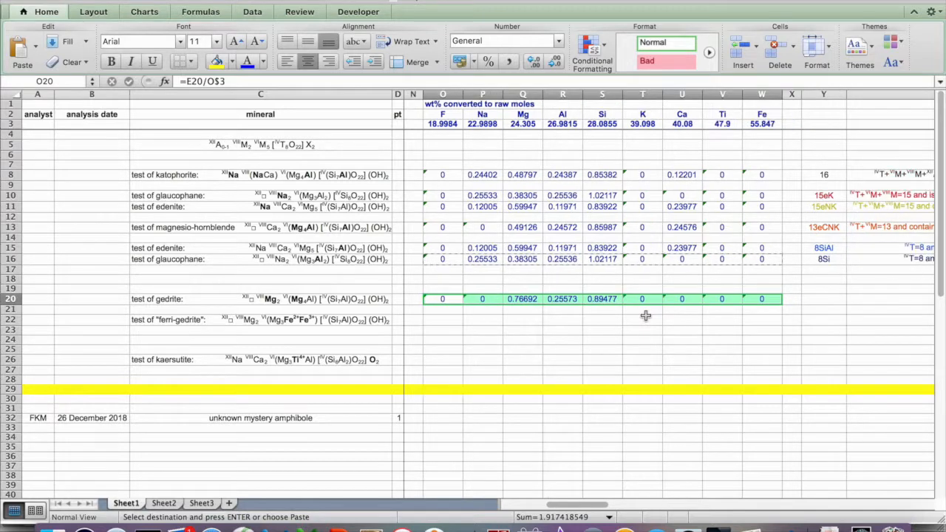
scroll(645, 315, right, 2)
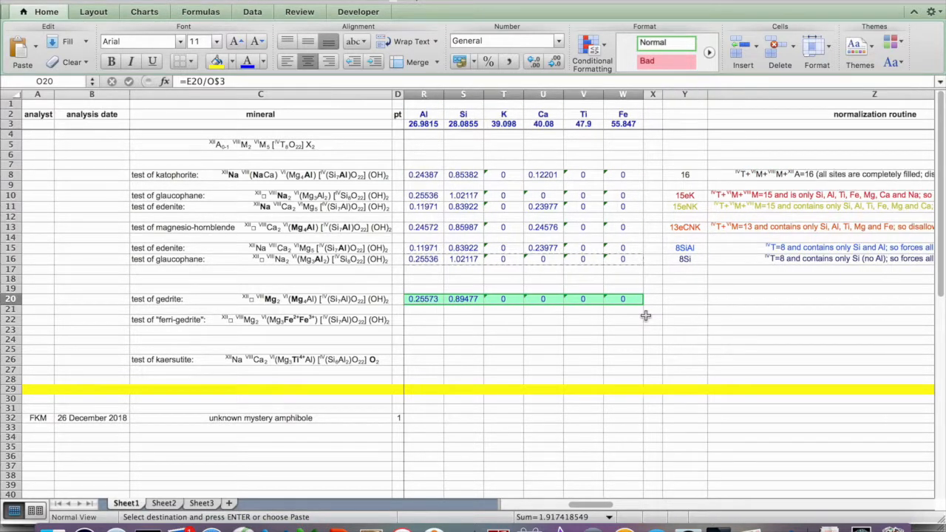
scroll(646, 316, right, 1)
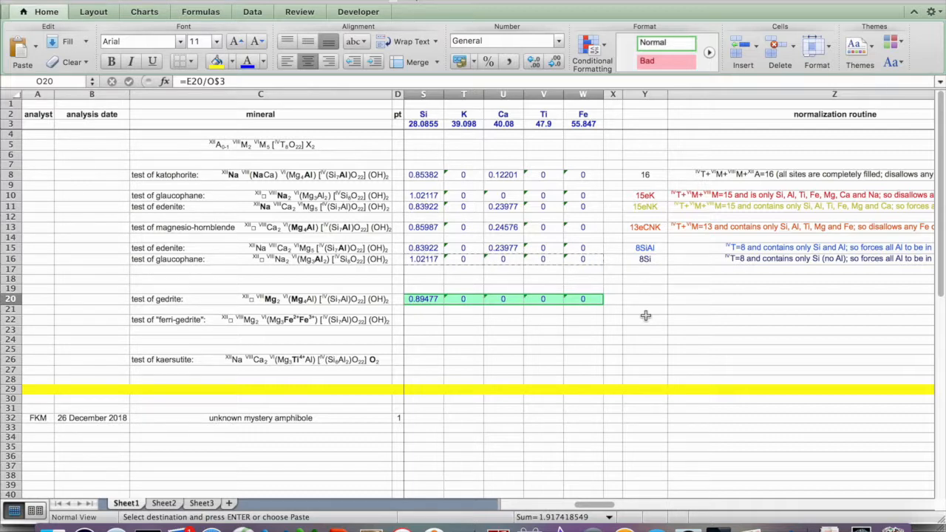
scroll(645, 316, right, 3)
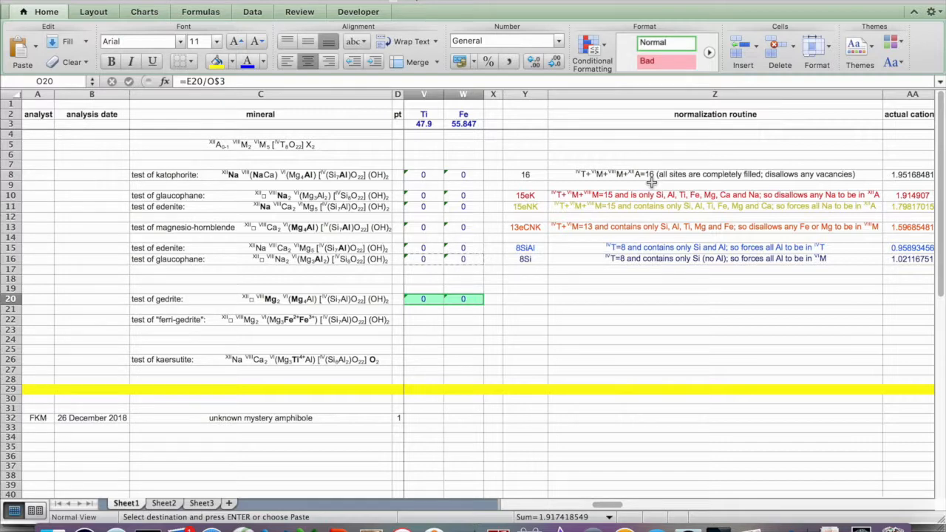
drag(530, 176, 603, 176)
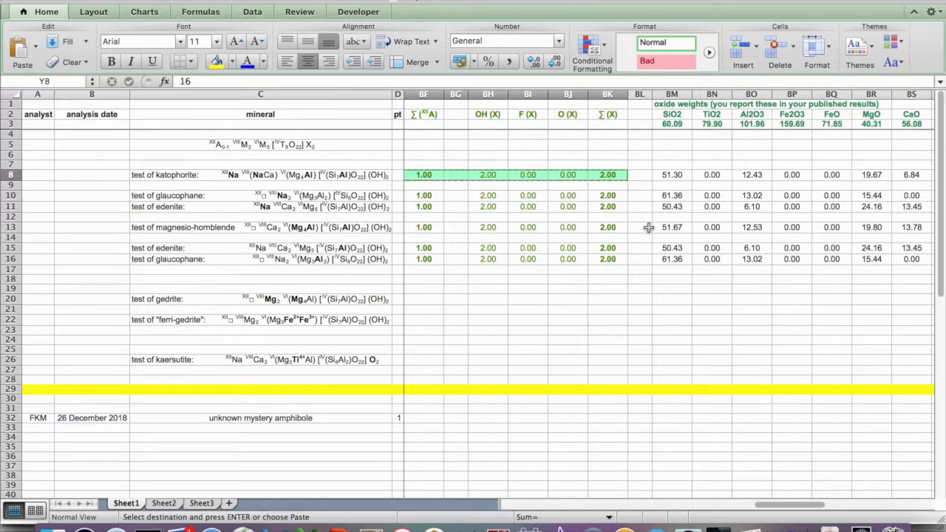
scroll(649, 227, left, 10)
scroll(648, 228, left, 6)
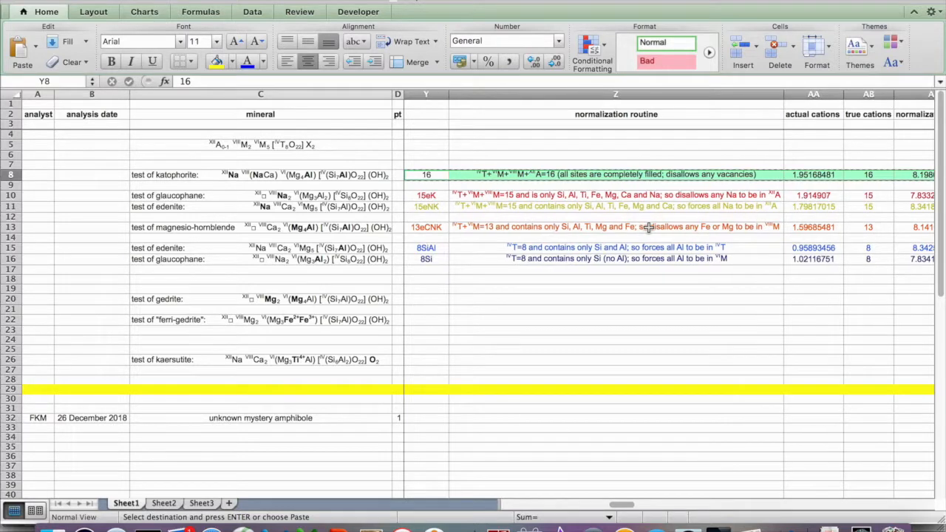
scroll(649, 227, left, 2)
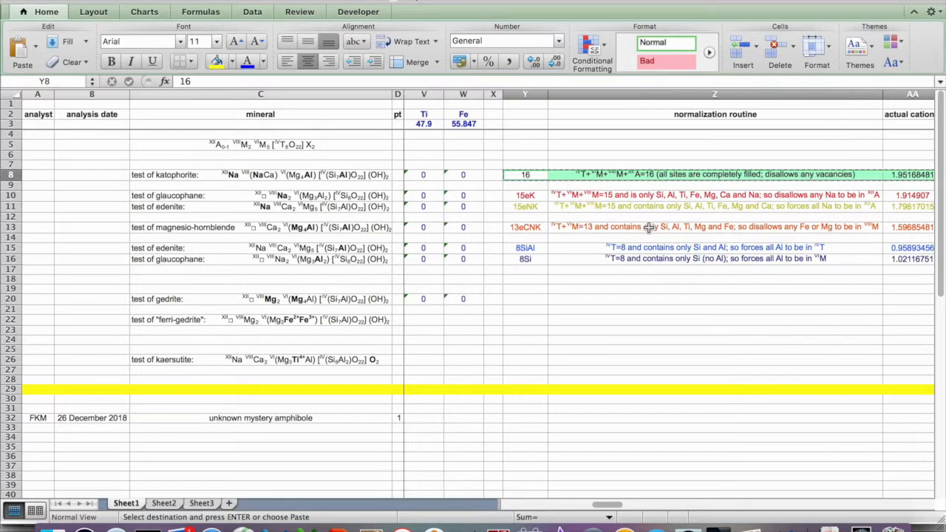
click(529, 300)
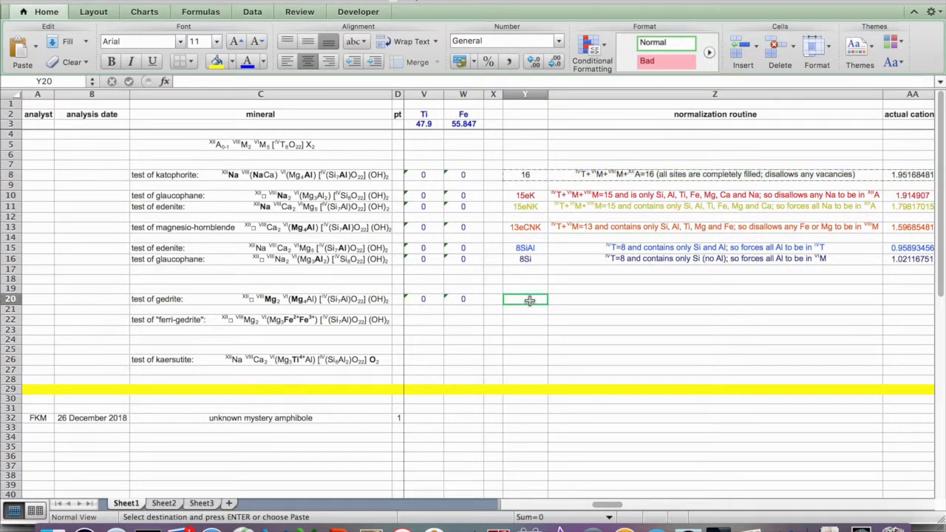
key(super+v)
Step: Examine gedrite's charge balance, T, M and A site occupancies and site sums under the 16-cation normalization routine
scroll(529, 299, right, 10)
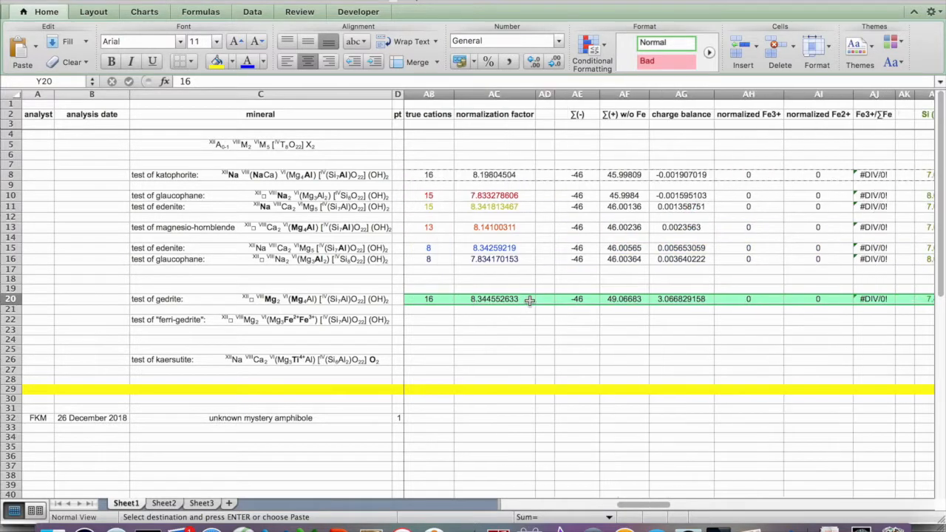
scroll(529, 300, right, 1)
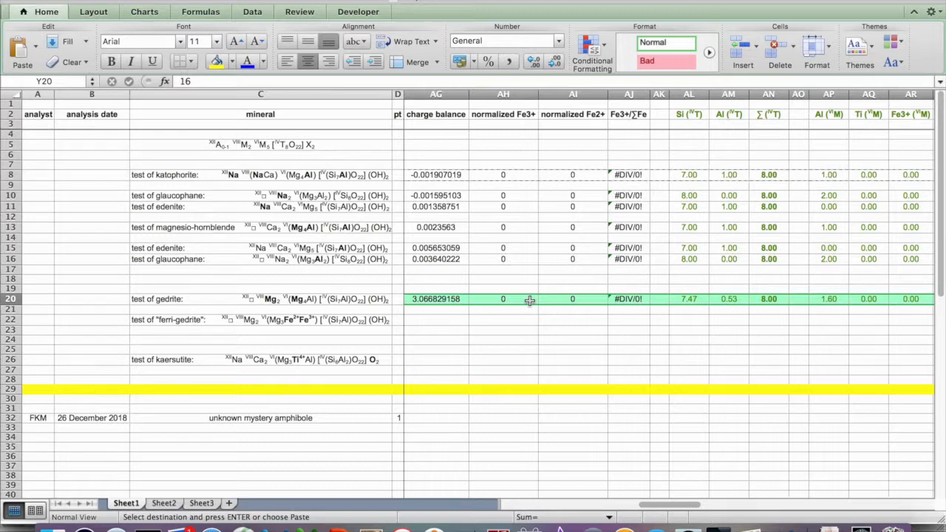
scroll(529, 299, right, 1)
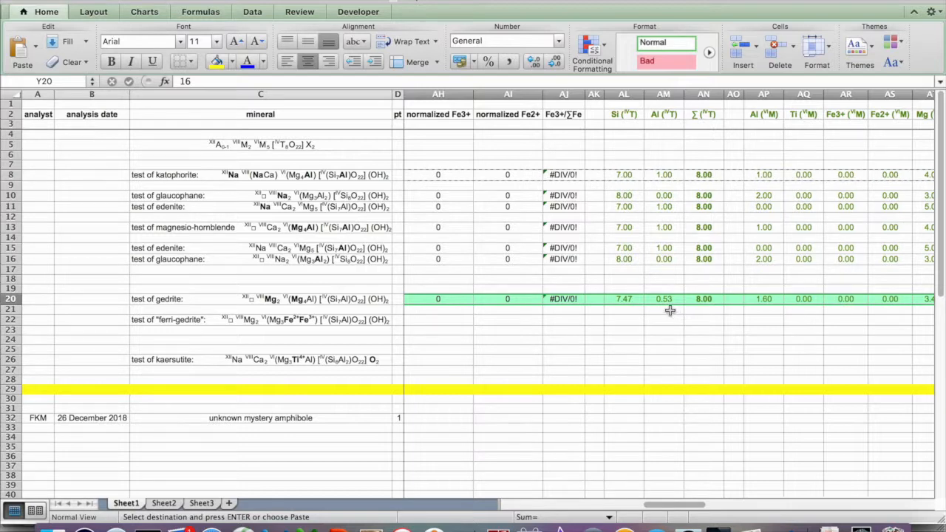
scroll(670, 310, left, 3)
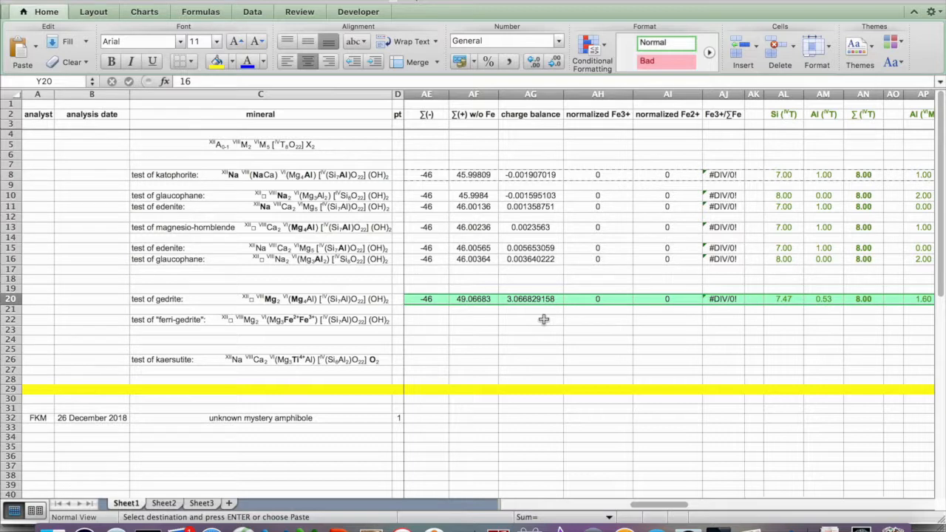
scroll(544, 321, right, 4)
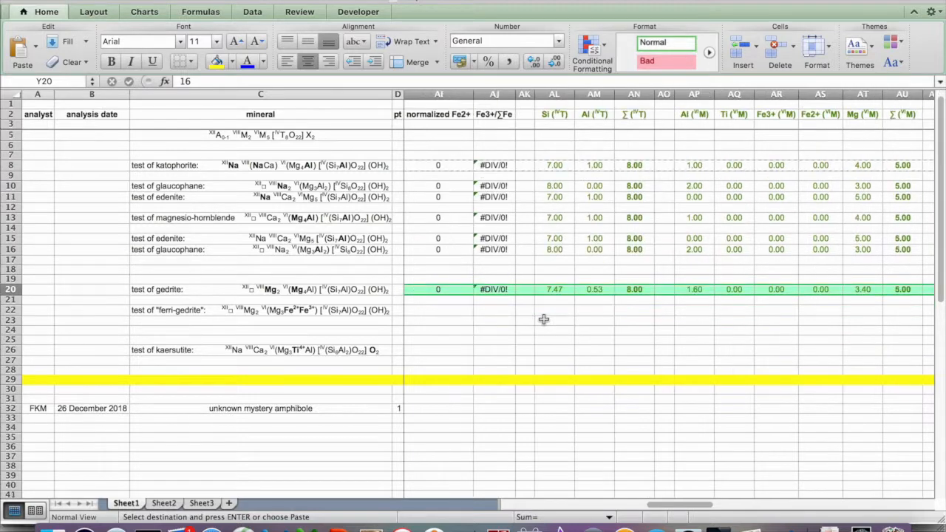
scroll(656, 335, right, 10)
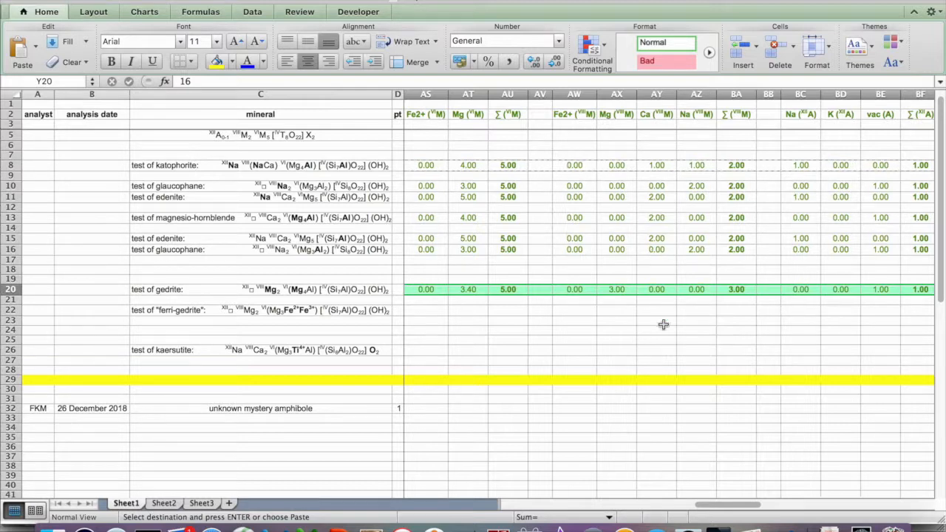
scroll(663, 324, left, 10)
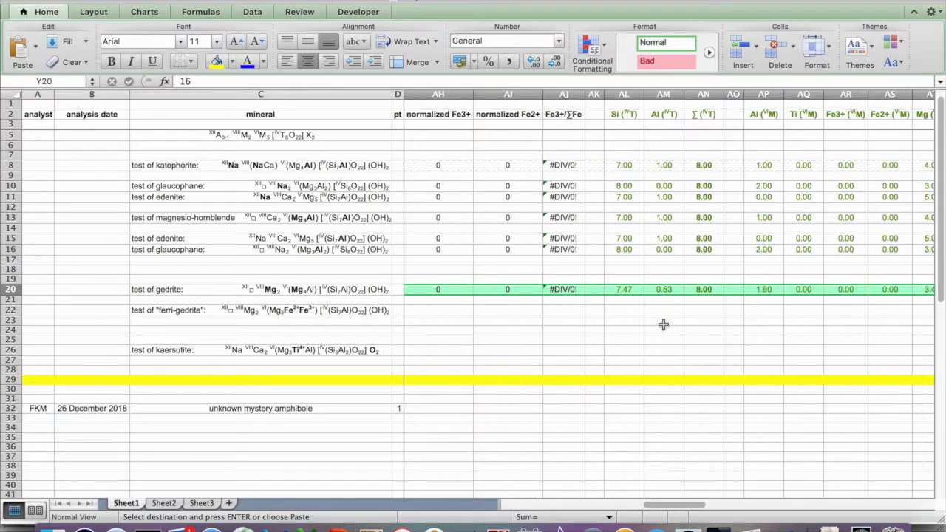
scroll(663, 324, left, 6)
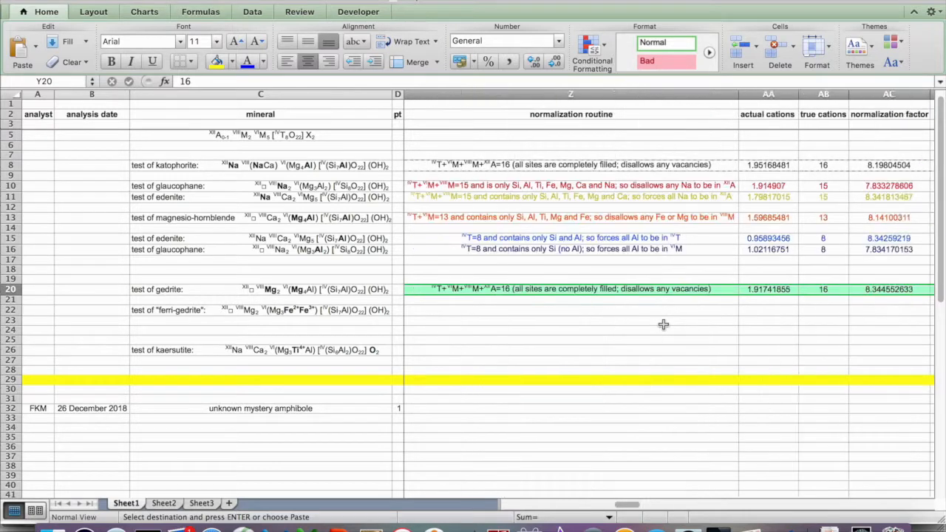
scroll(663, 324, left, 2)
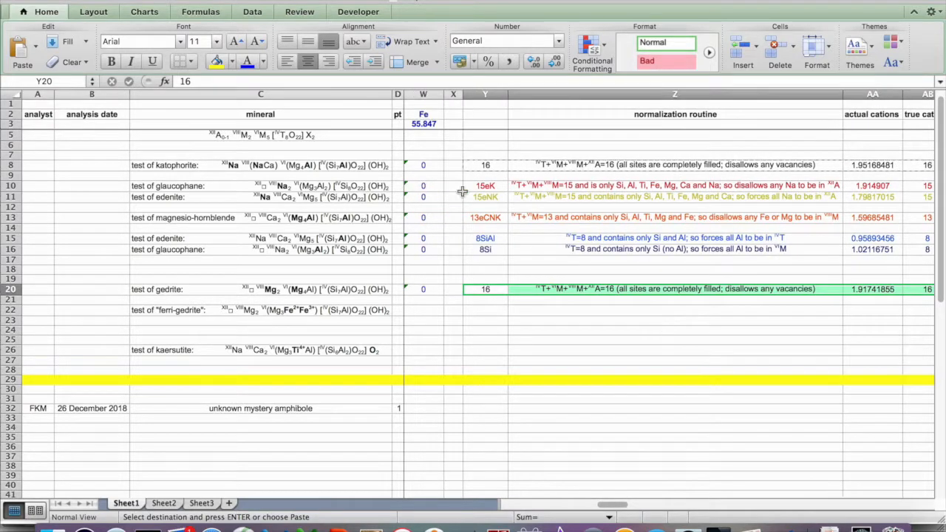
Step: Undo the paste of the 16-cation normalization into the gedrite row
click(119, 0)
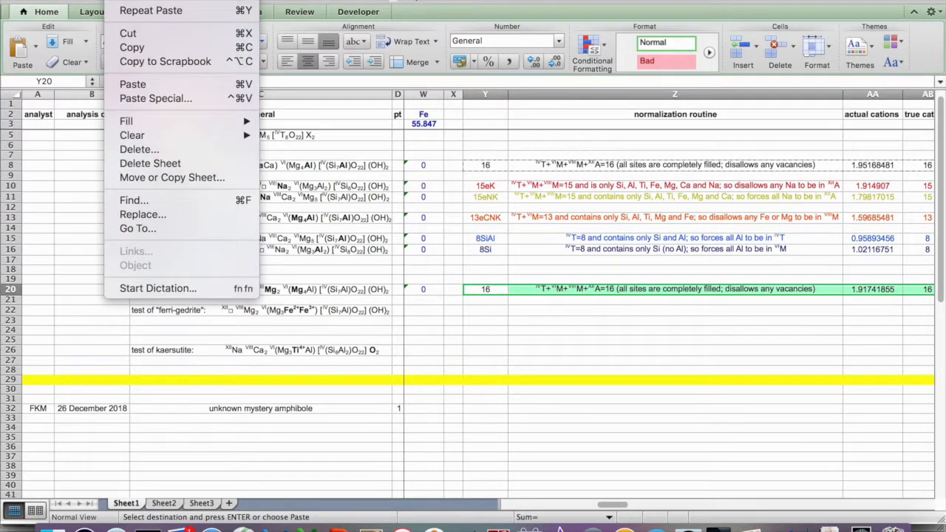
click(135, 1)
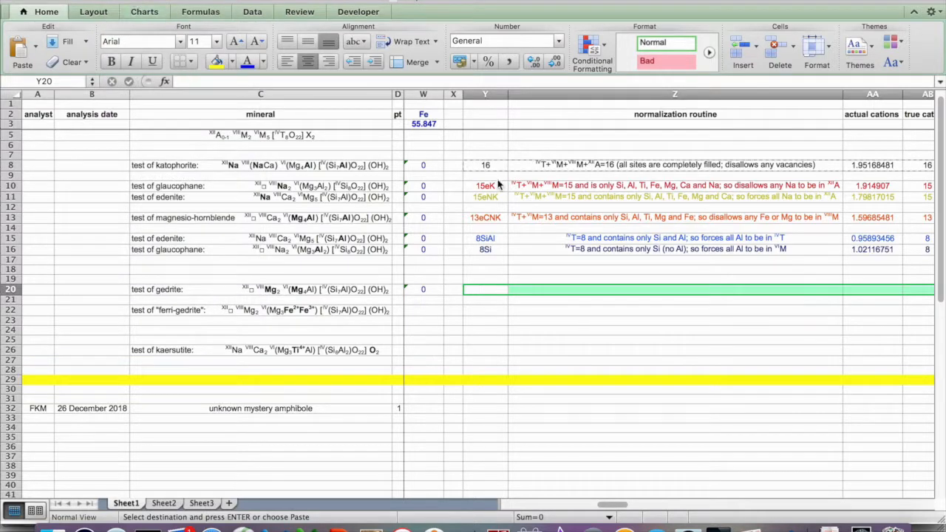
click(627, 309)
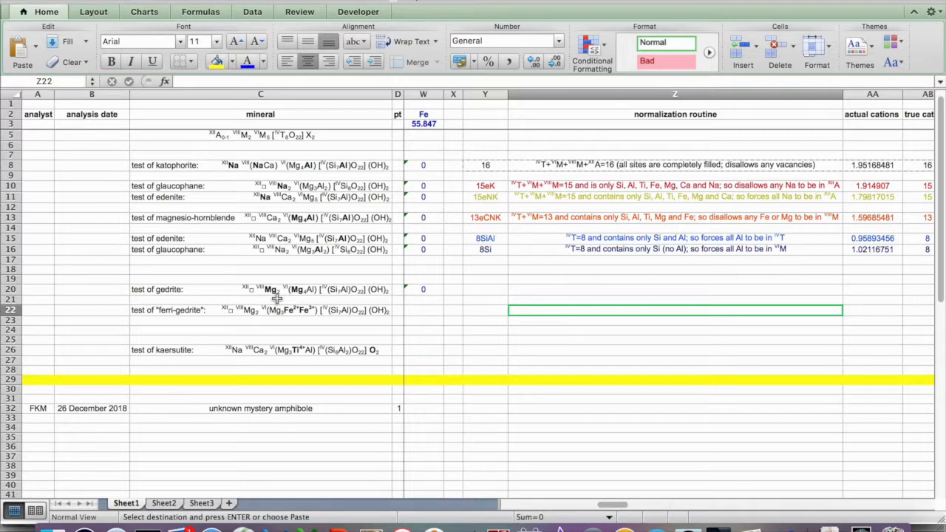
Step: Apply the 15eK normalization to gedrite by copying the glaucophane row's cells from Y10 through column BK into row 20, starting at Y20
drag(487, 185, 833, 186)
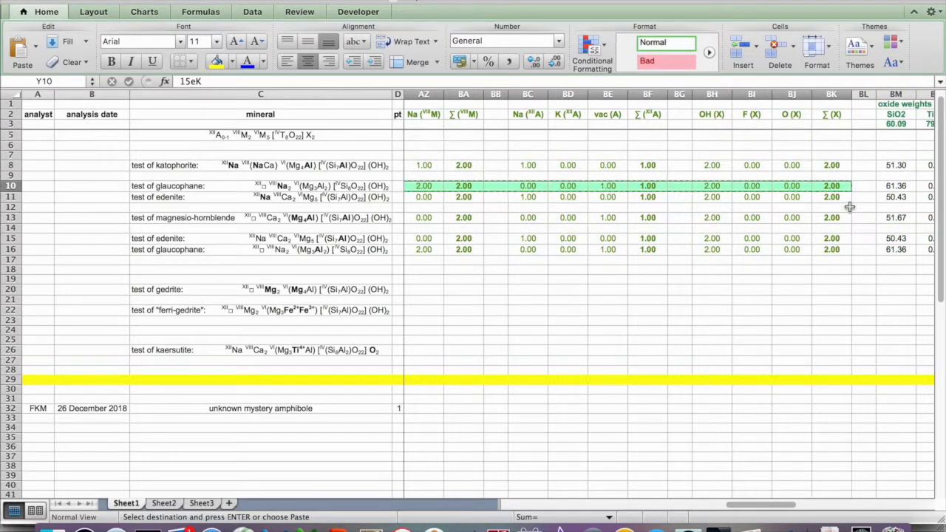
scroll(850, 207, left, 10)
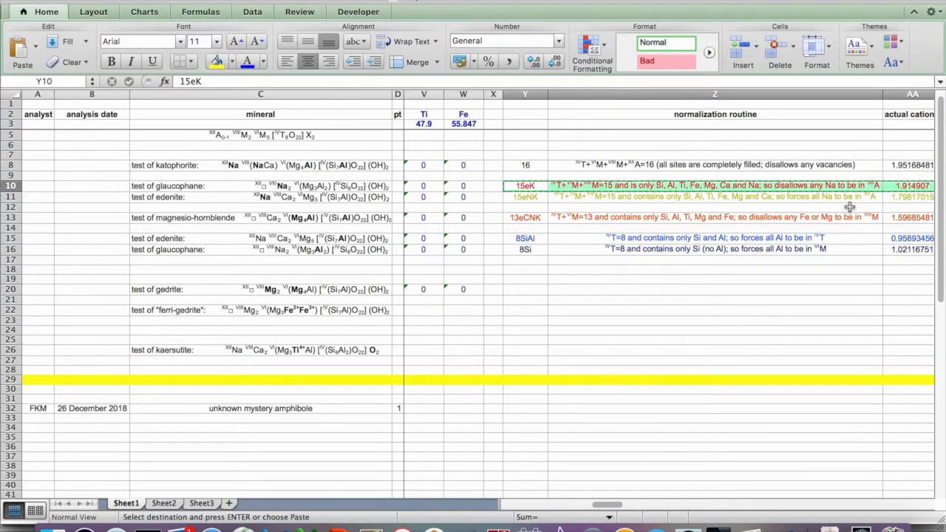
click(512, 292)
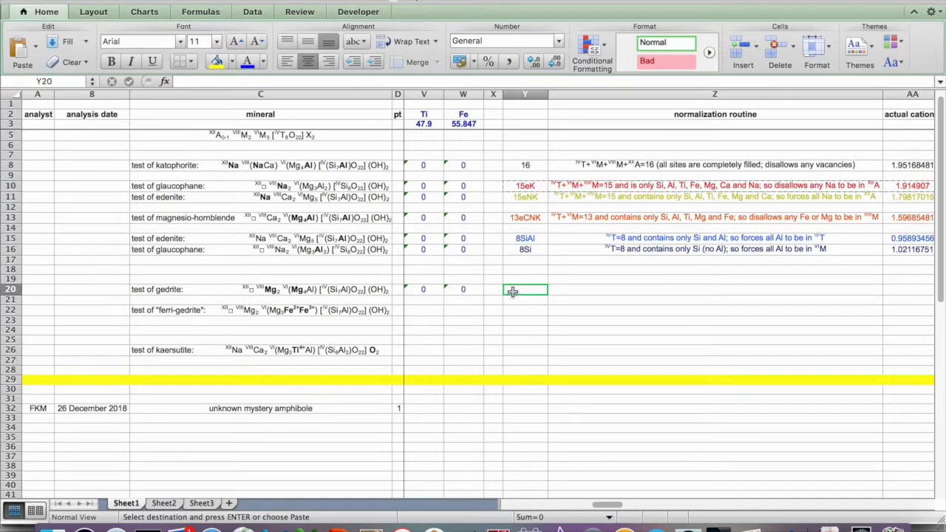
key(super+v)
Step: Examine gedrite's charge balance, T, M and A site occupancies and site sums under the 15eK normalization routine
scroll(702, 308, right, 5)
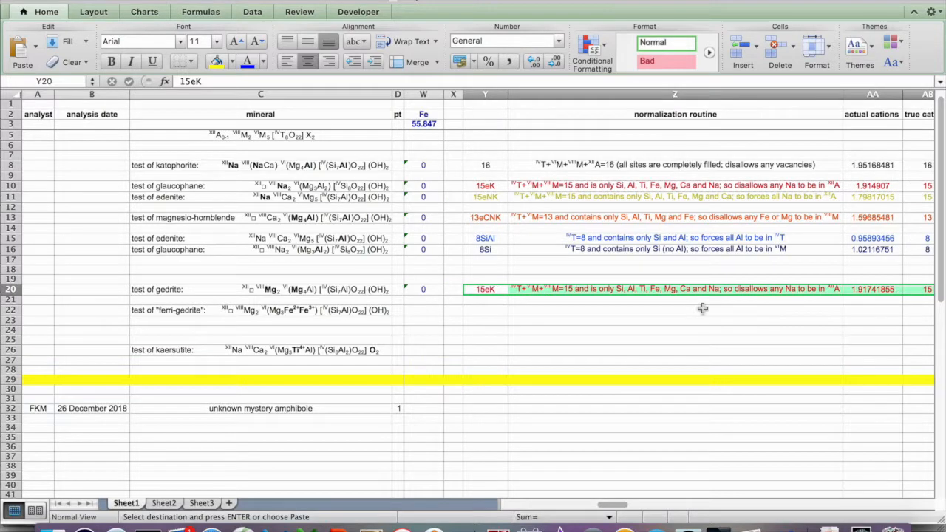
scroll(703, 308, right, 1)
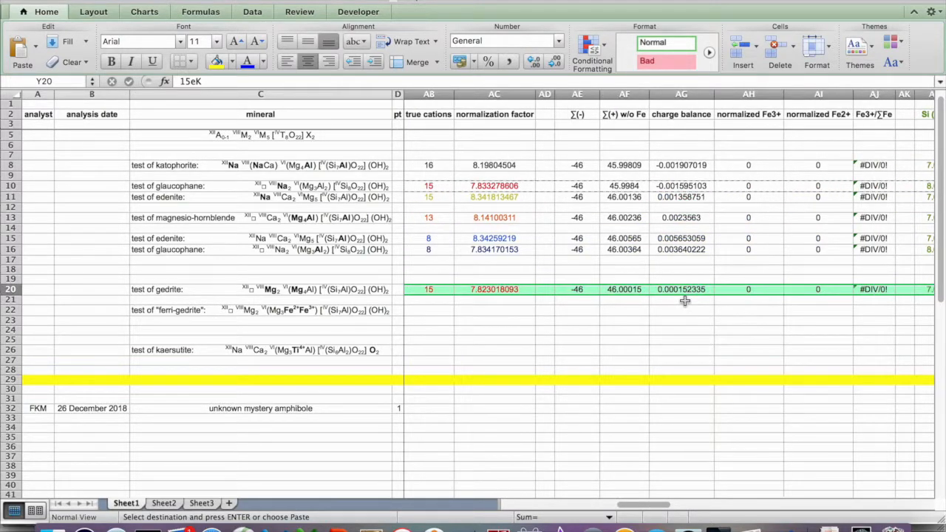
scroll(682, 301, right, 5)
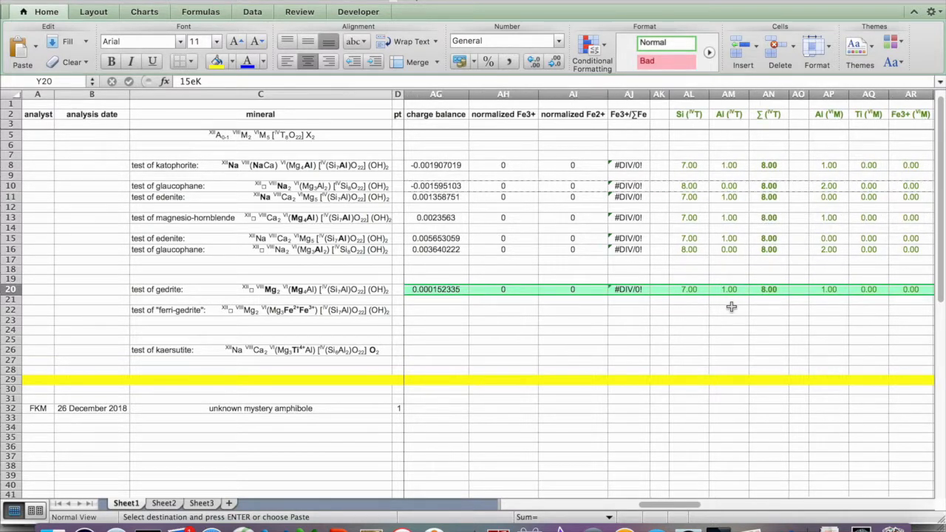
scroll(731, 307, right, 3)
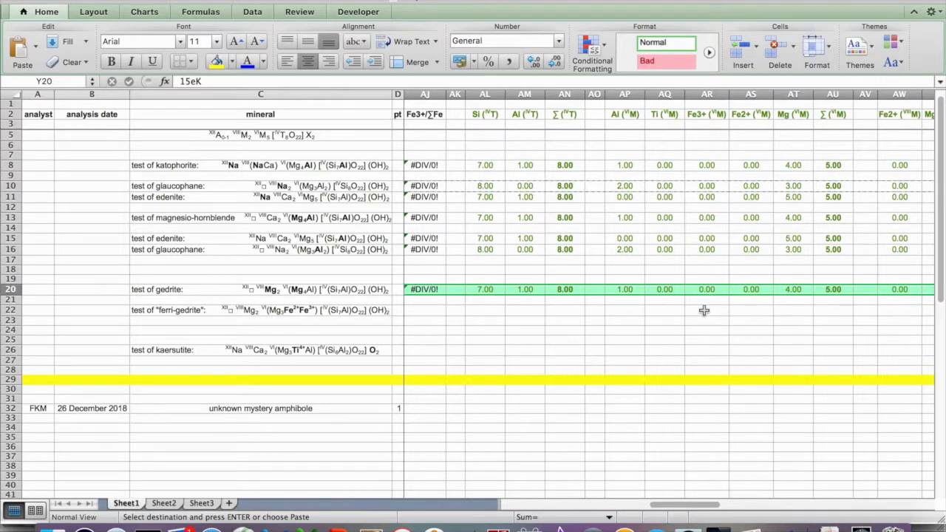
scroll(742, 319, right, 7)
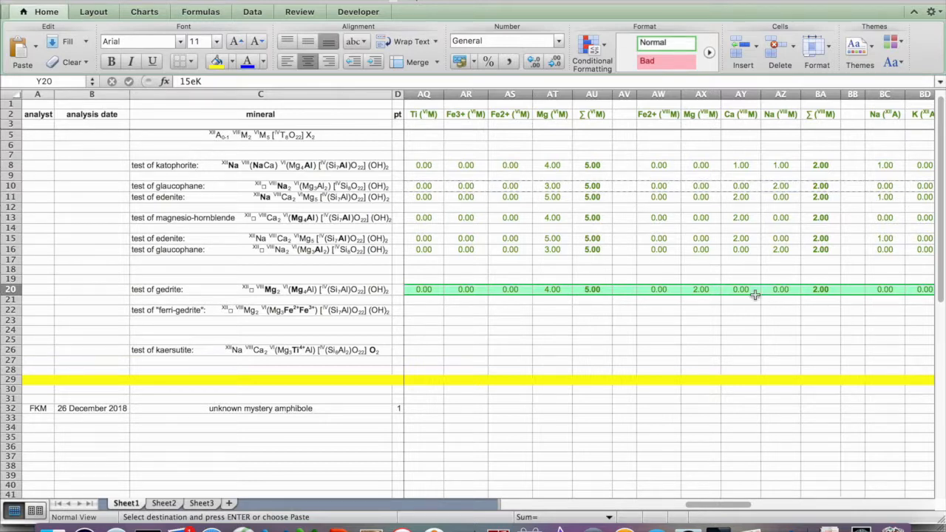
scroll(829, 322, right, 5)
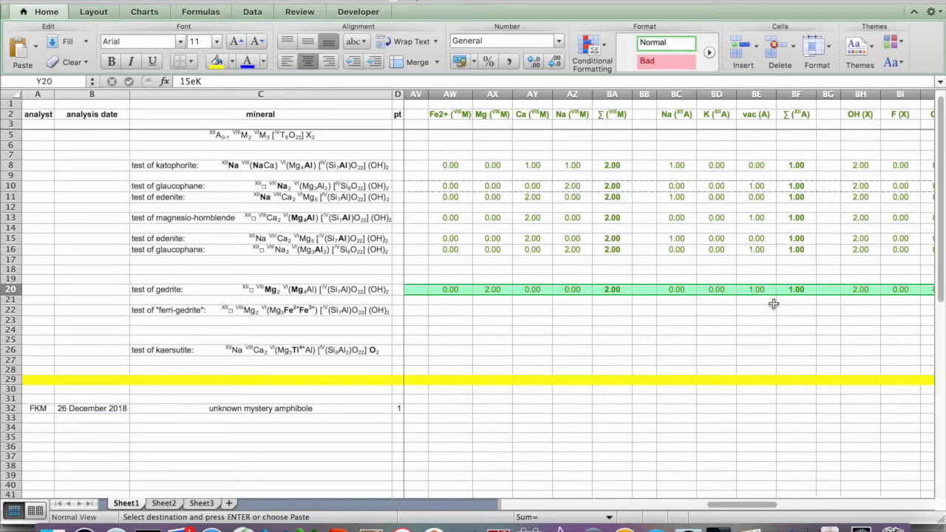
scroll(773, 303, left, 10)
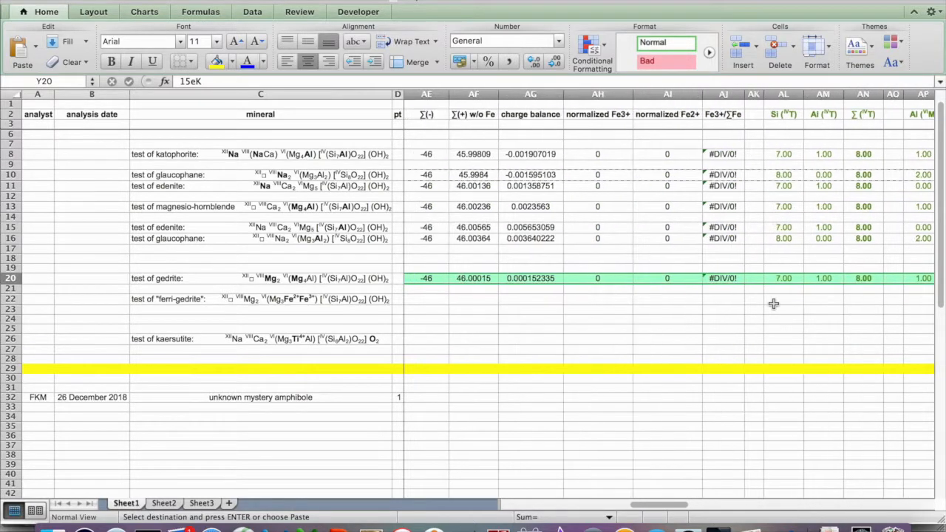
scroll(773, 303, left, 1)
scroll(773, 303, left, 3)
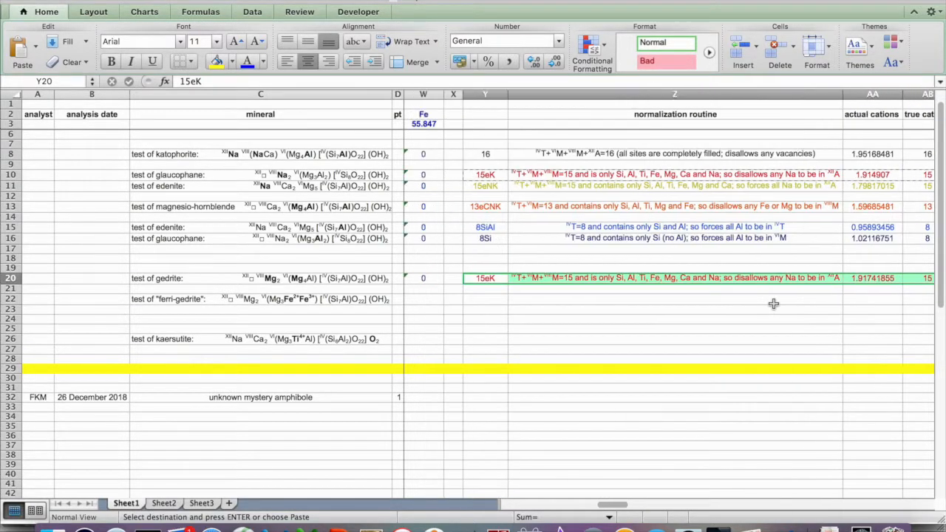
Step: Undo the 15eK paste and try the 13eCNK normalization on gedrite by copying magnesio-hornblende's cells from Y13 through column BK to Y20
click(133, 2)
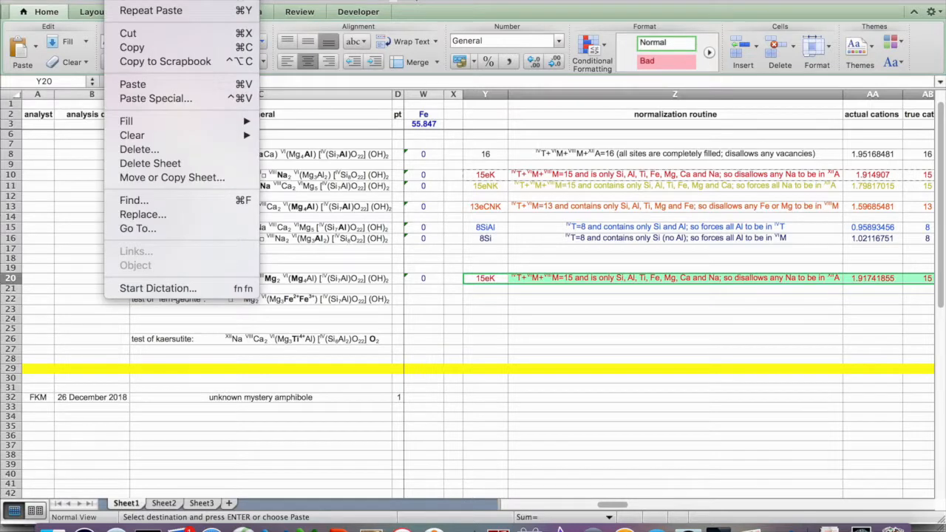
click(133, 2)
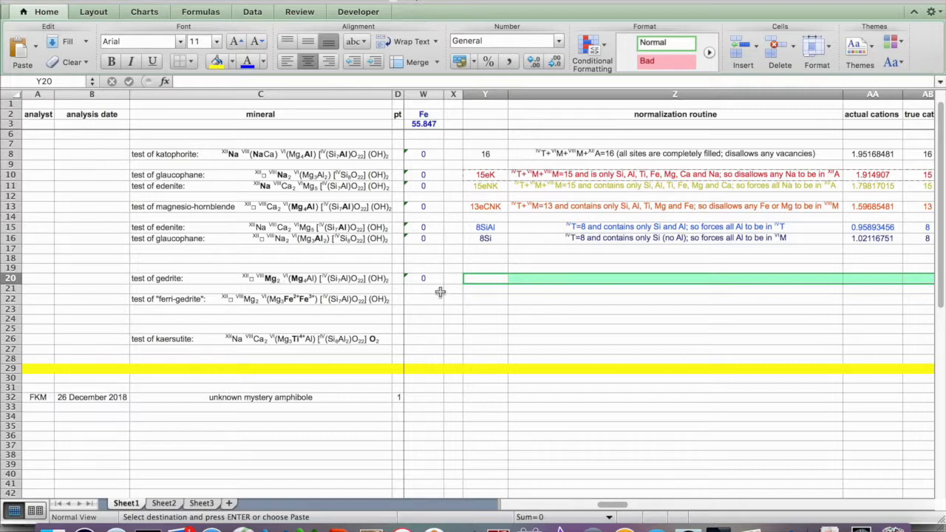
drag(485, 207, 751, 210)
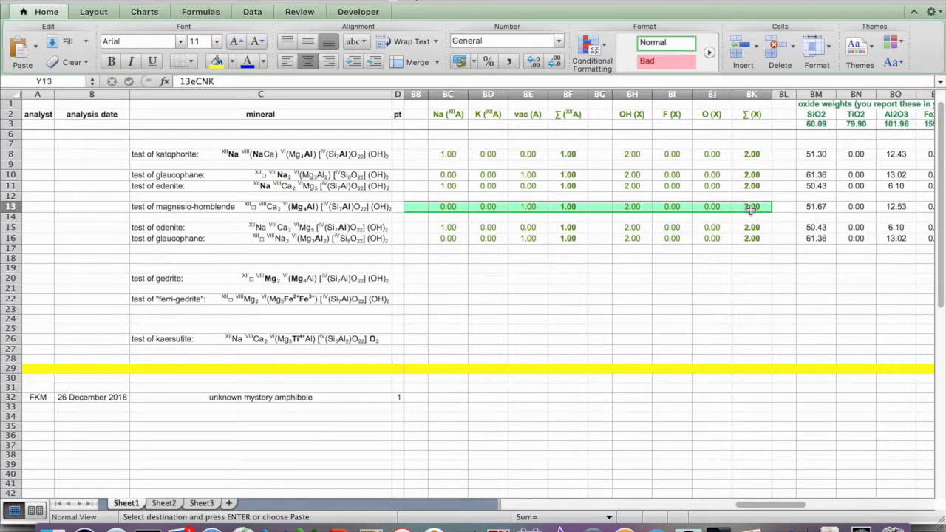
scroll(751, 209, left, 15)
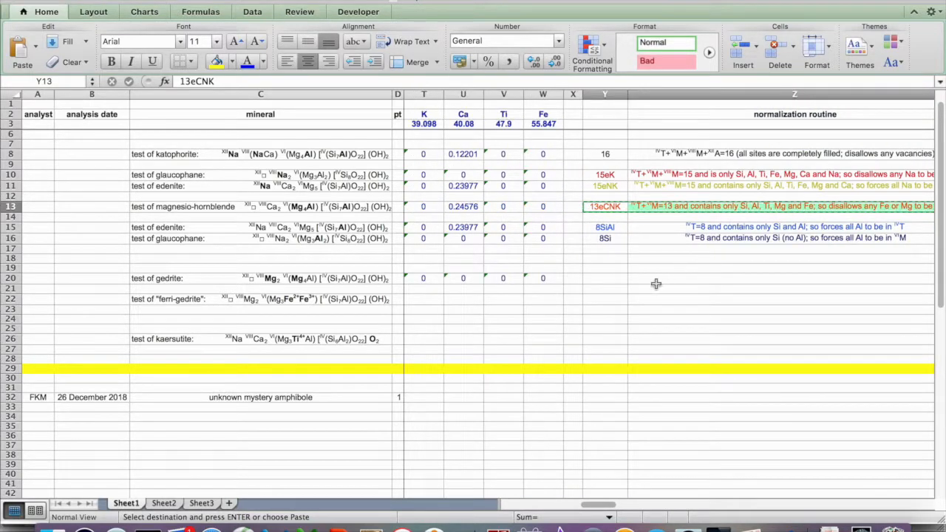
click(606, 279)
key(super+v)
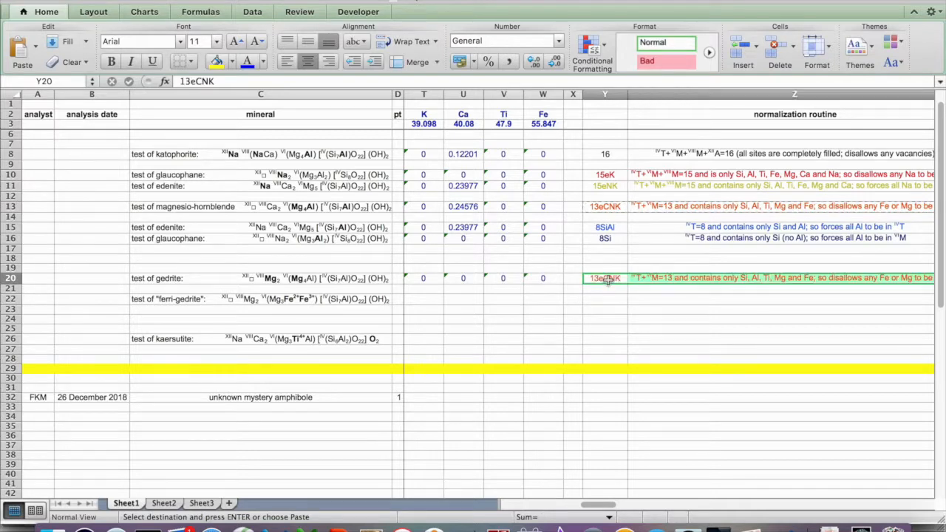
Step: Examine gedrite's charge balance, T, M and A site occupancies and site sums under the 13eCNK normalization routine
scroll(678, 288, right, 10)
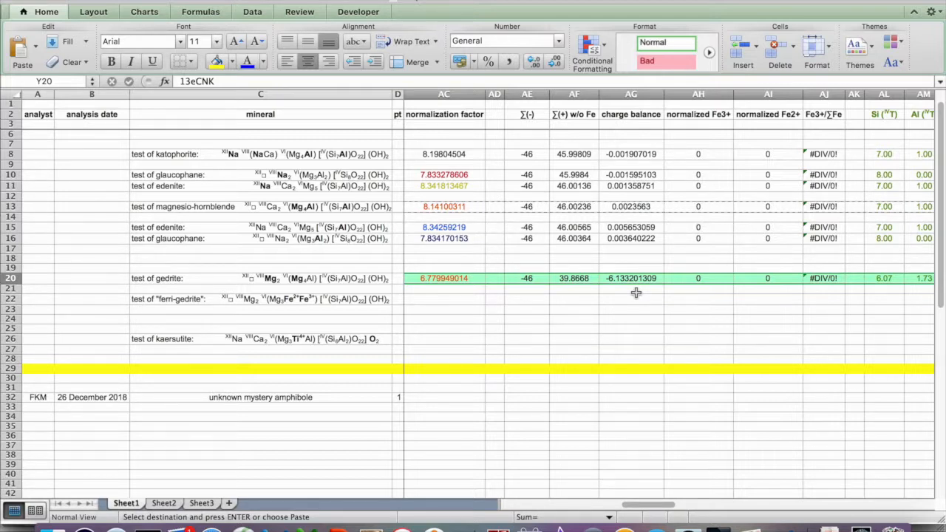
scroll(636, 293, right, 1)
scroll(635, 293, right, 3)
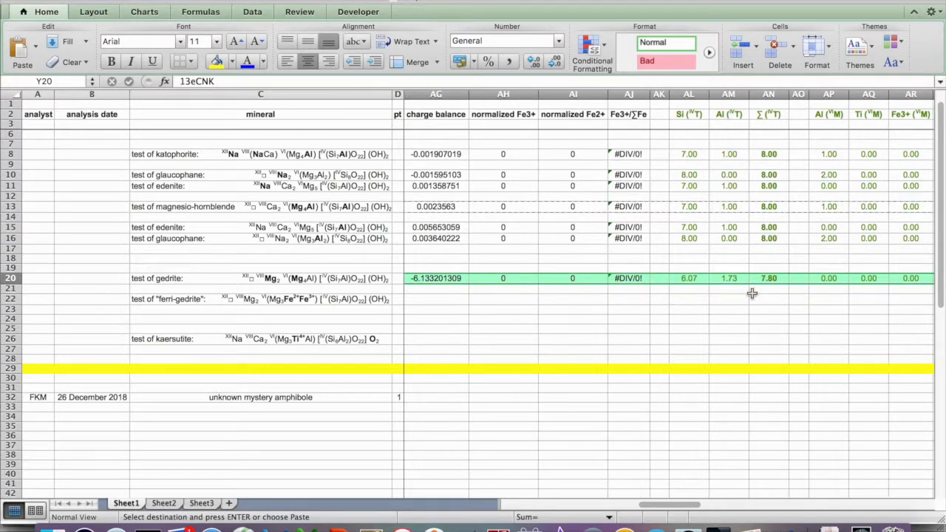
scroll(751, 293, right, 5)
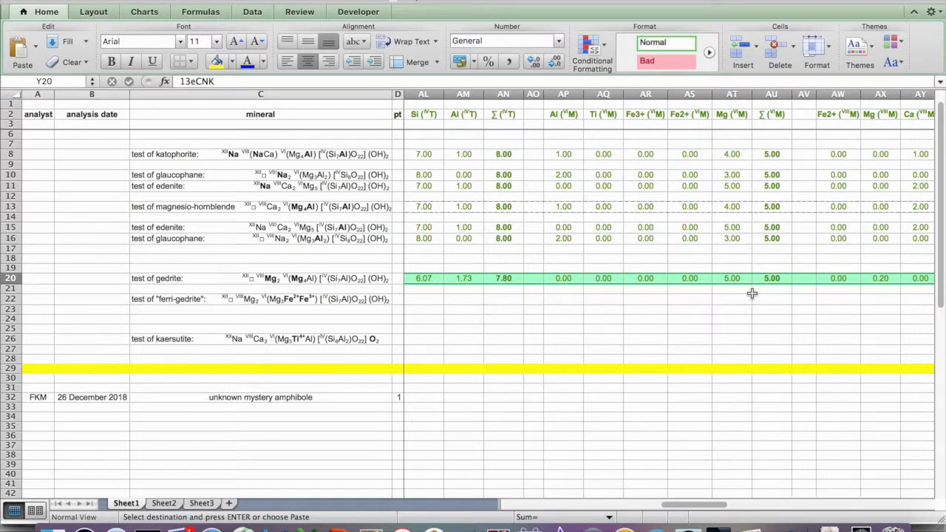
scroll(707, 287, right, 4)
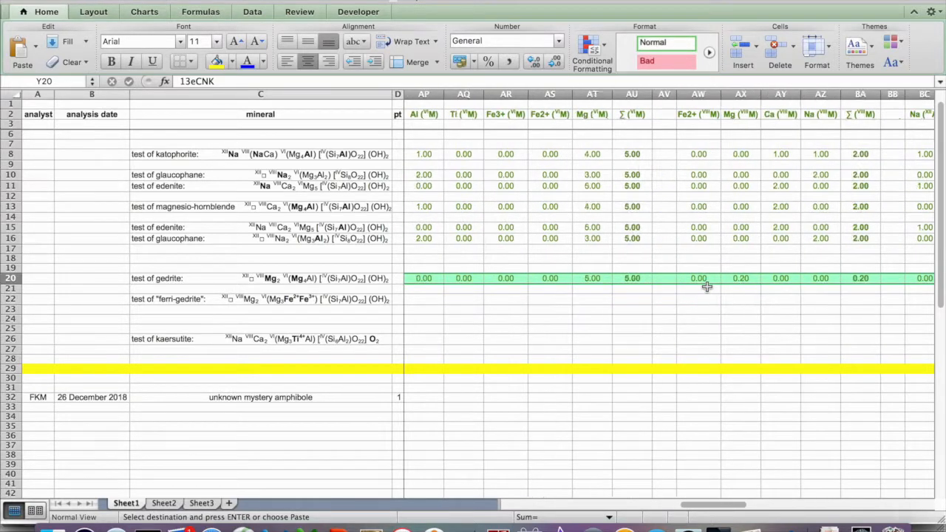
scroll(707, 287, right, 2)
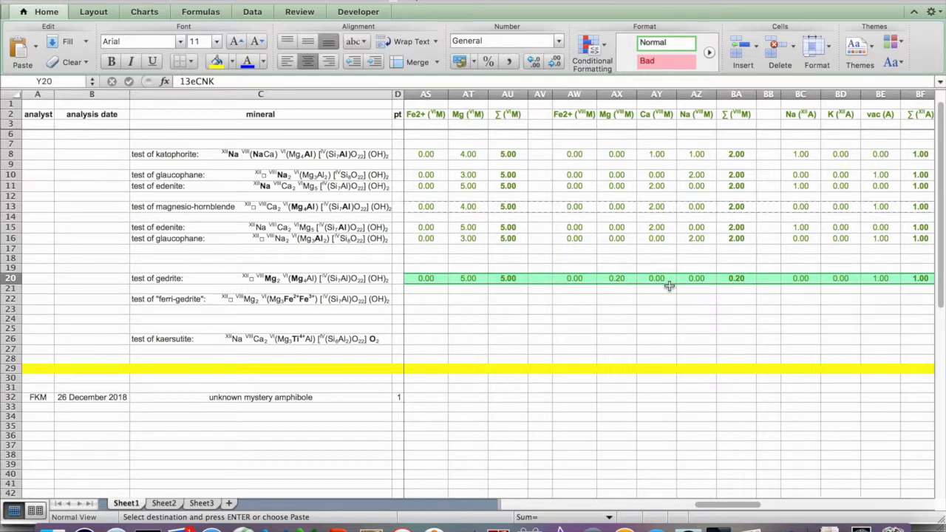
scroll(669, 286, right, 3)
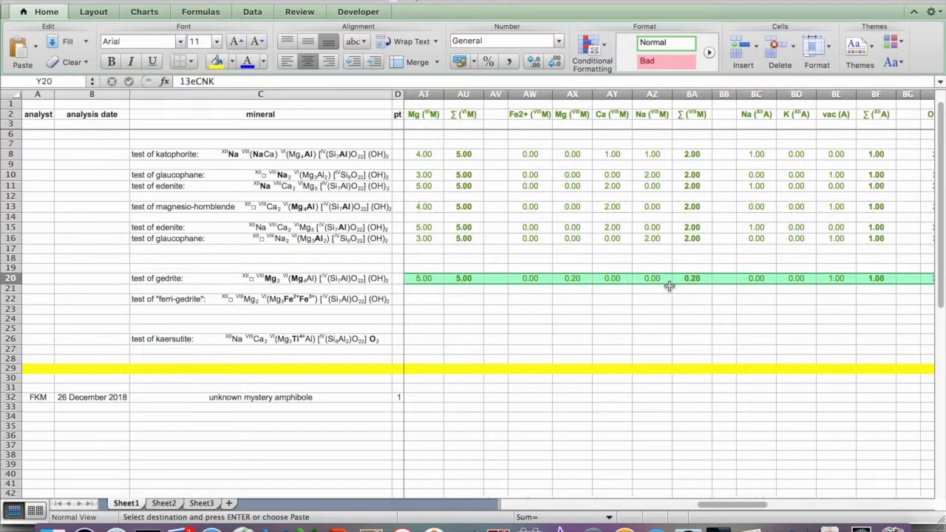
scroll(669, 286, left, 10)
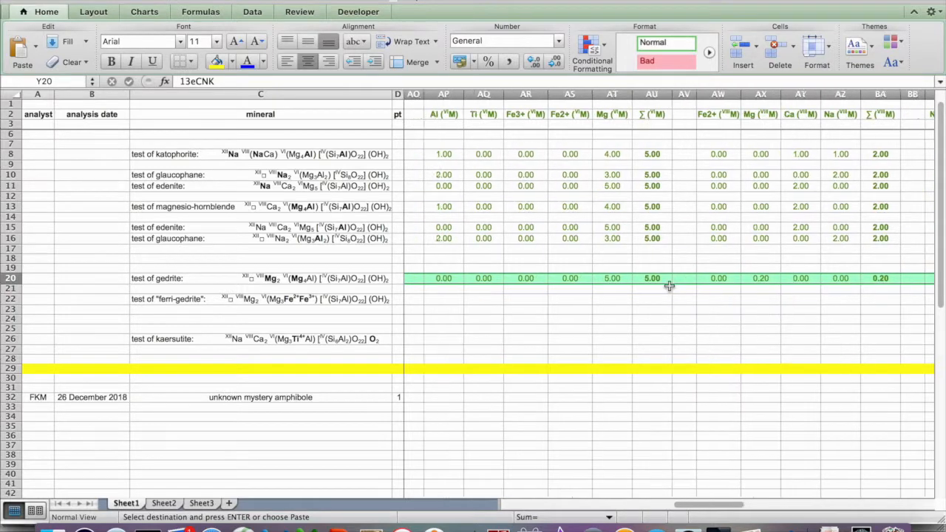
scroll(669, 286, left, 6)
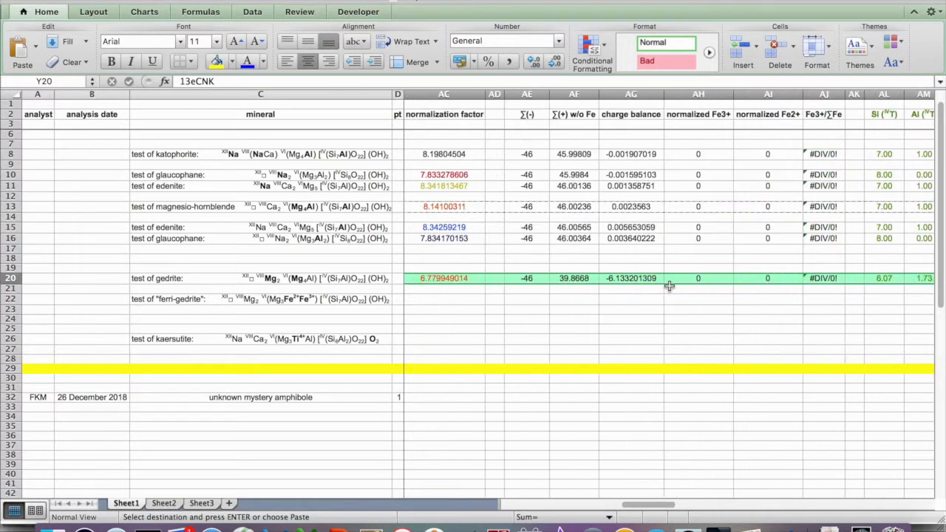
scroll(669, 286, left, 2)
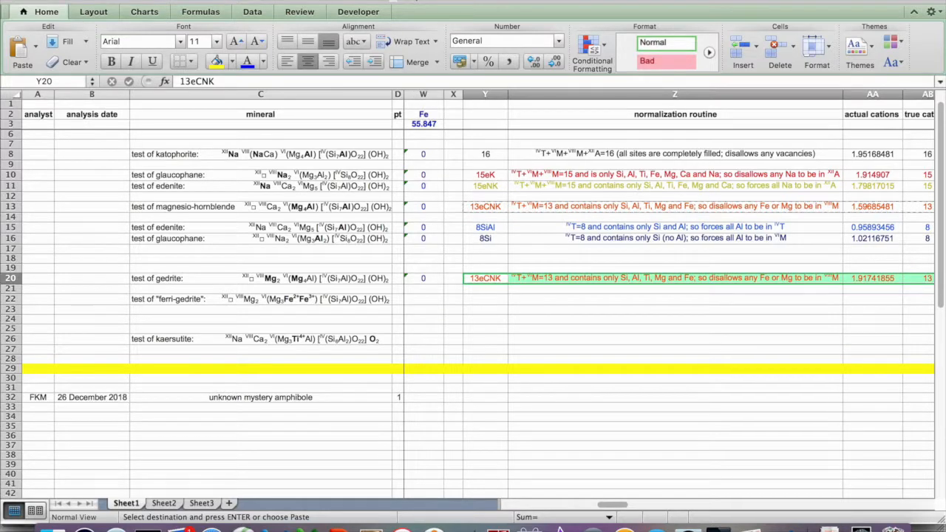
Step: Undo the paste of the 13eCNK normalization into the gedrite row
click(135, 1)
key(Escape)
key(Delete)
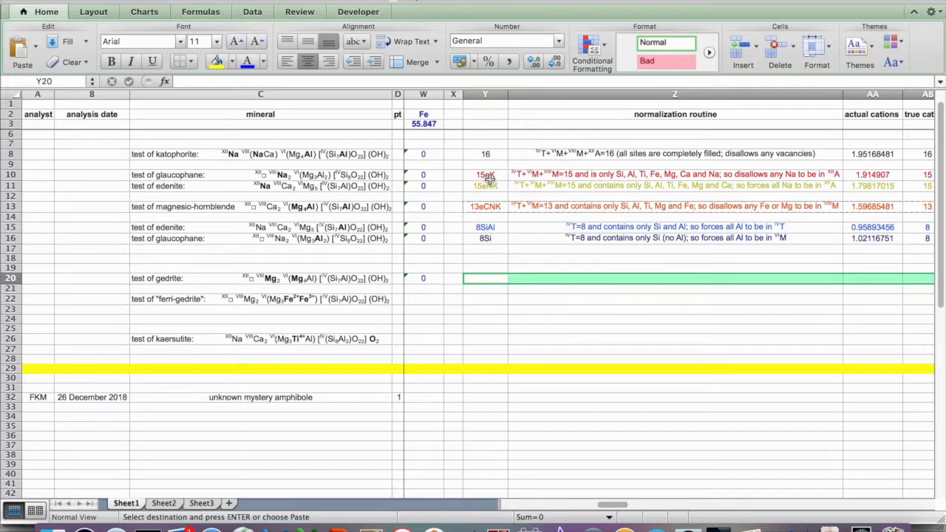
Step: Apply the 15eK normalization to gedrite by copying the glaucophane row's cells from Y10 through column CA into row 20, starting at Y20
drag(485, 175, 521, 174)
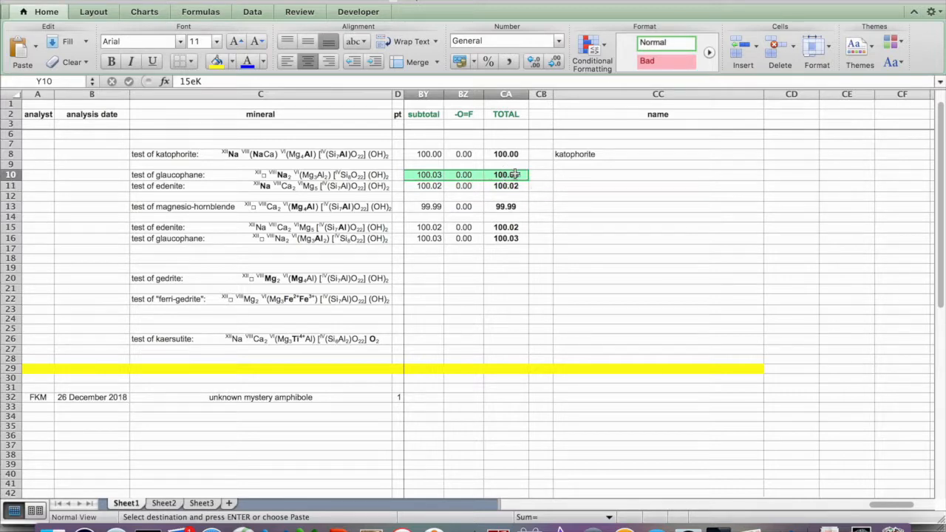
scroll(515, 174, left, 15)
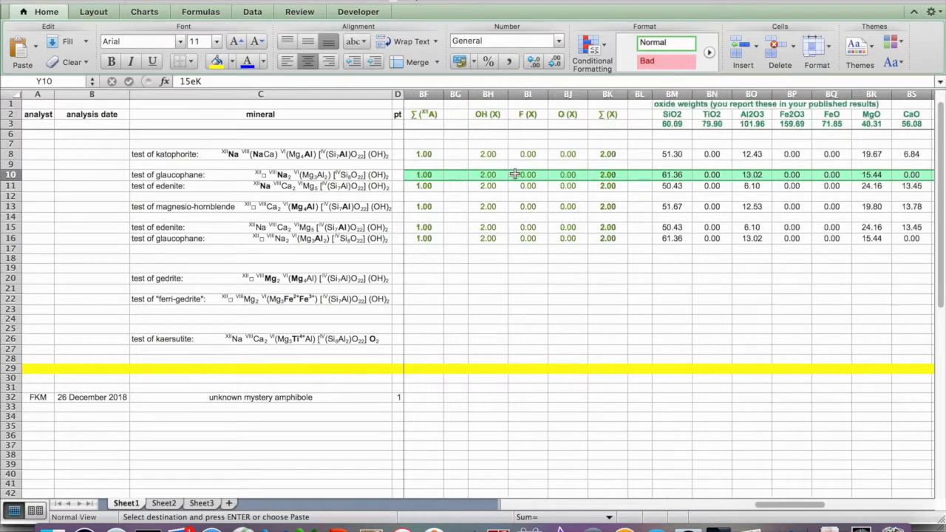
scroll(515, 175, left, 12)
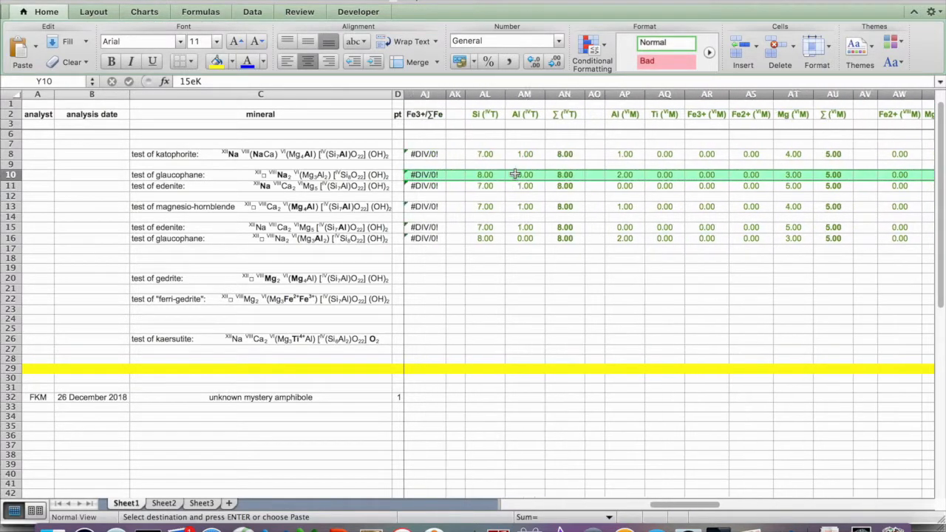
scroll(515, 175, left, 4)
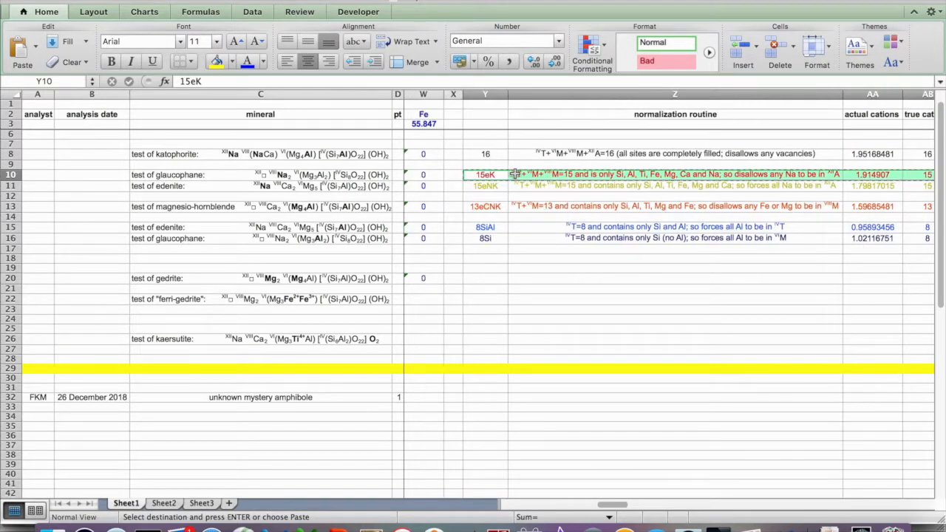
click(487, 279)
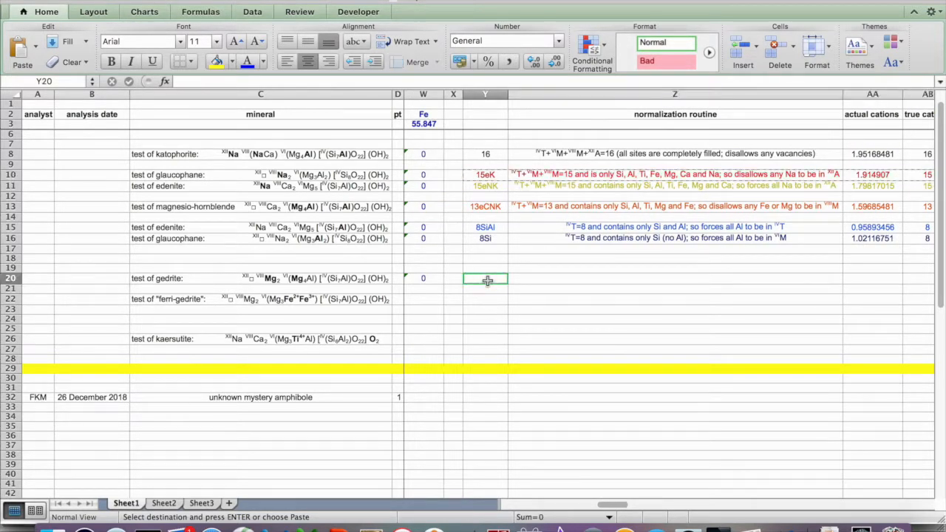
key(super+v)
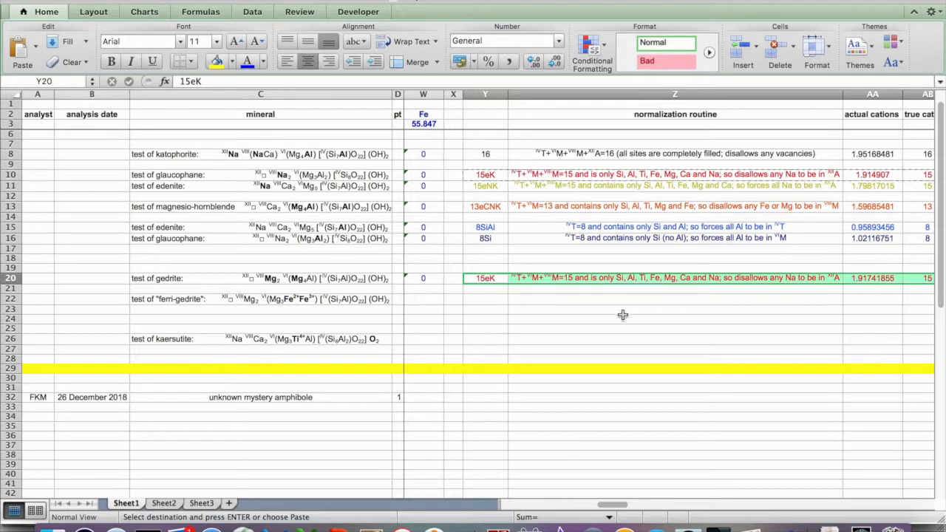
Step: Check gedrite's charge balance, site occupancies, X-site contents, oxide weights and oxide total in row 20
scroll(623, 315, right, 2)
scroll(623, 315, right, 2)
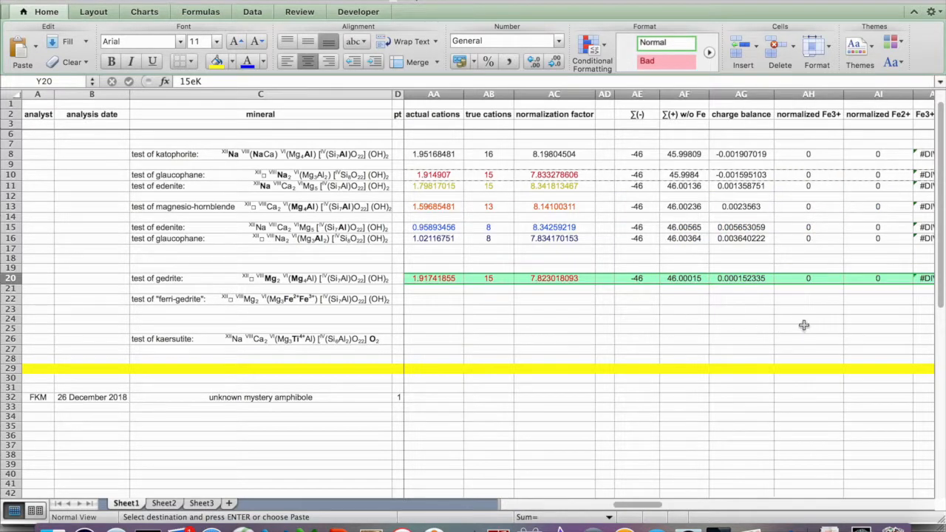
scroll(758, 292, right, 8)
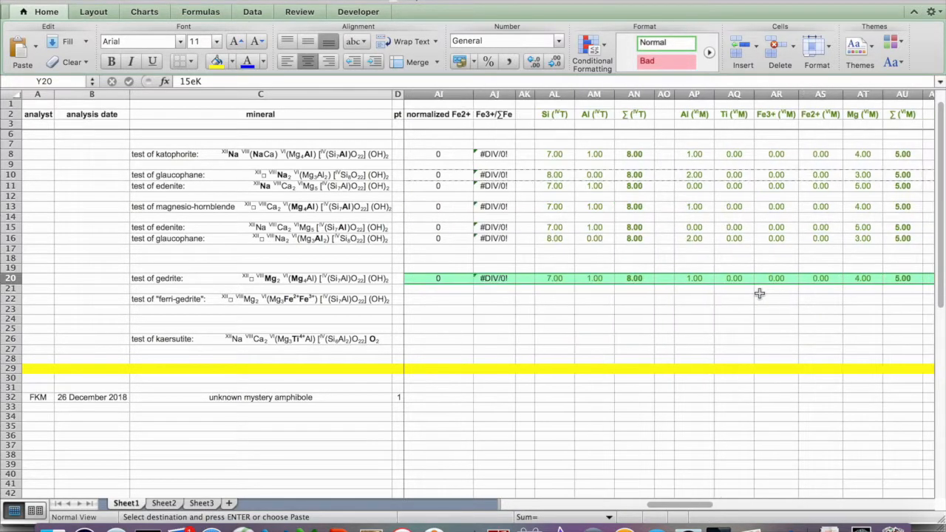
scroll(749, 295, right, 10)
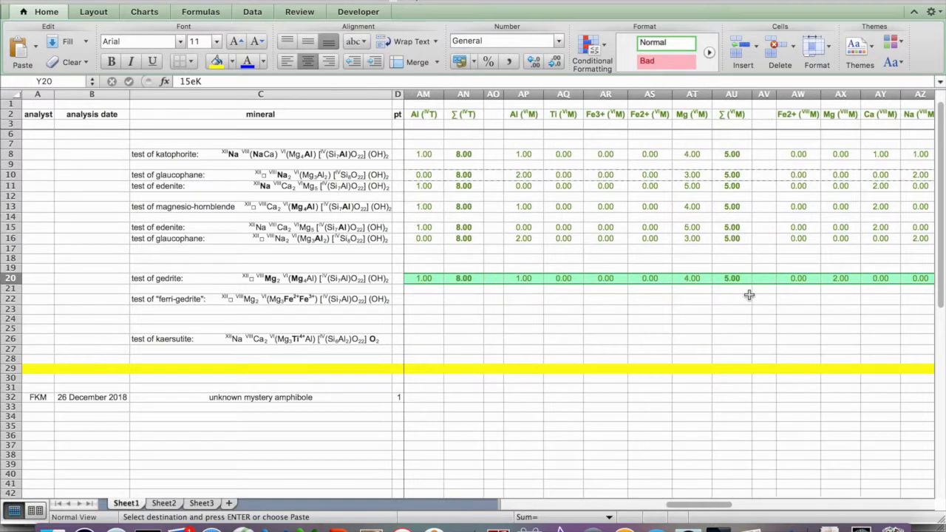
scroll(748, 295, right, 18)
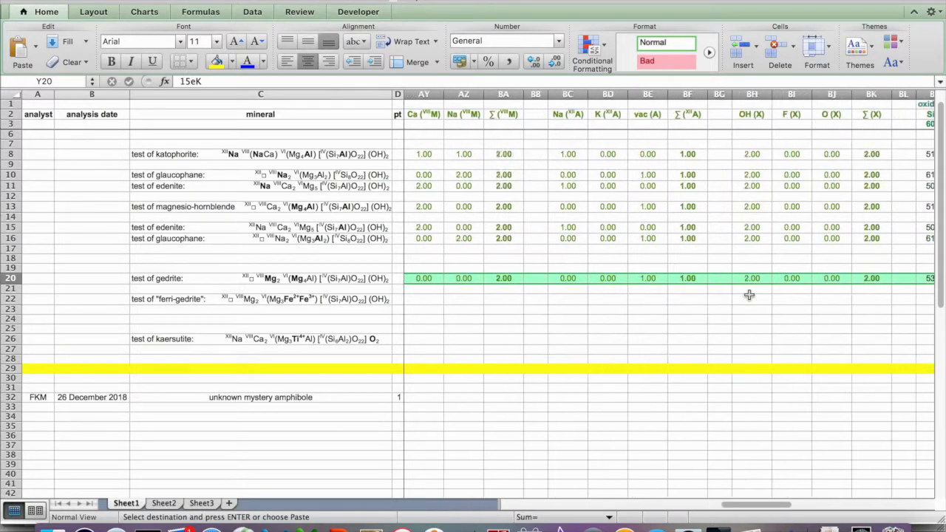
scroll(748, 295, right, 5)
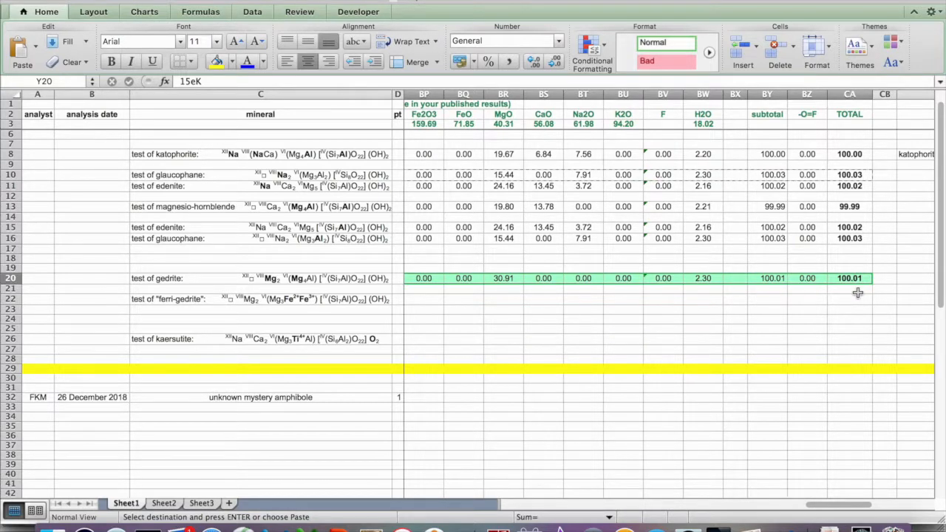
scroll(858, 293, left, 20)
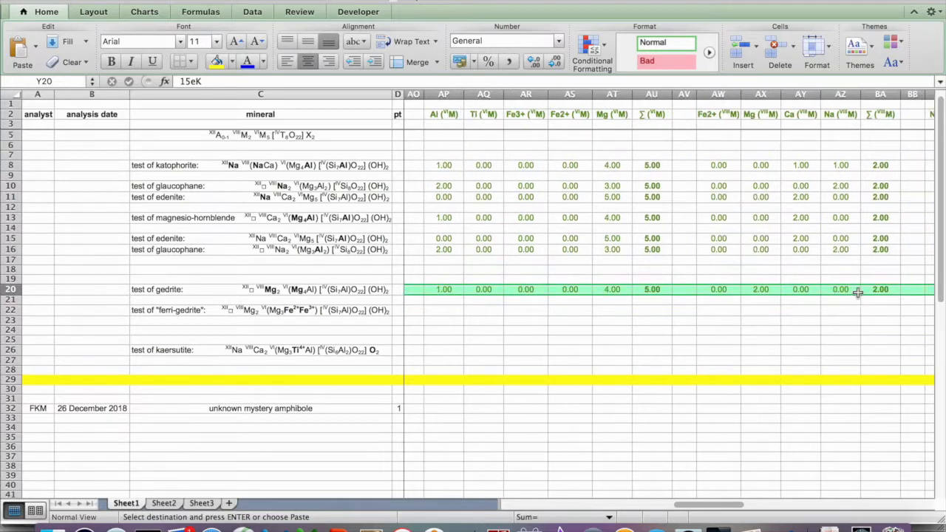
Step: Apply the 15eK normalization to ferri-gedrite by copying the glaucophane row's cells from Y10 through BK10 into row 22, starting at Y22
scroll(857, 294, left, 15)
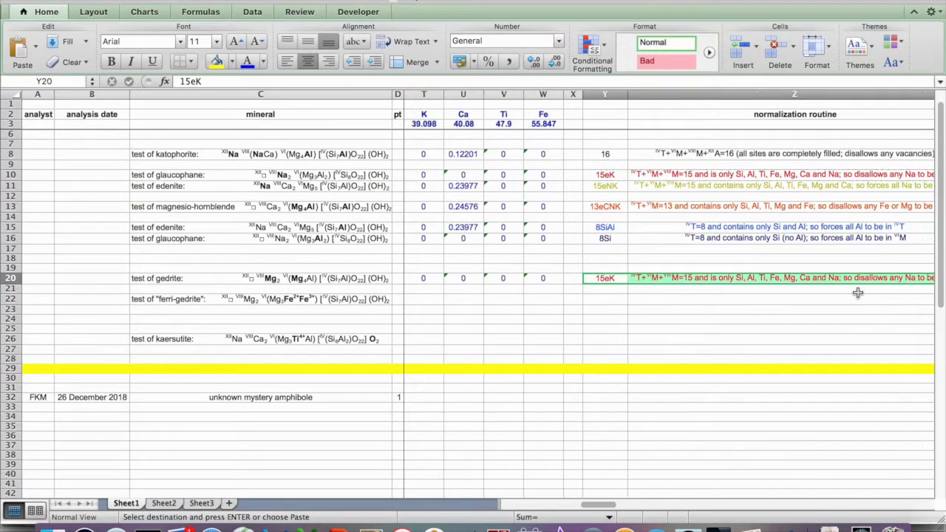
scroll(857, 293, left, 6)
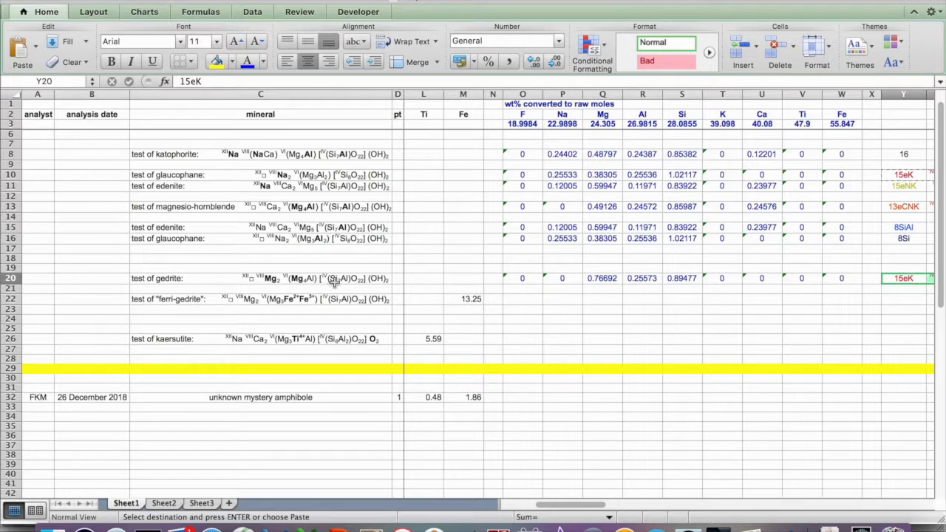
scroll(556, 288, right, 7)
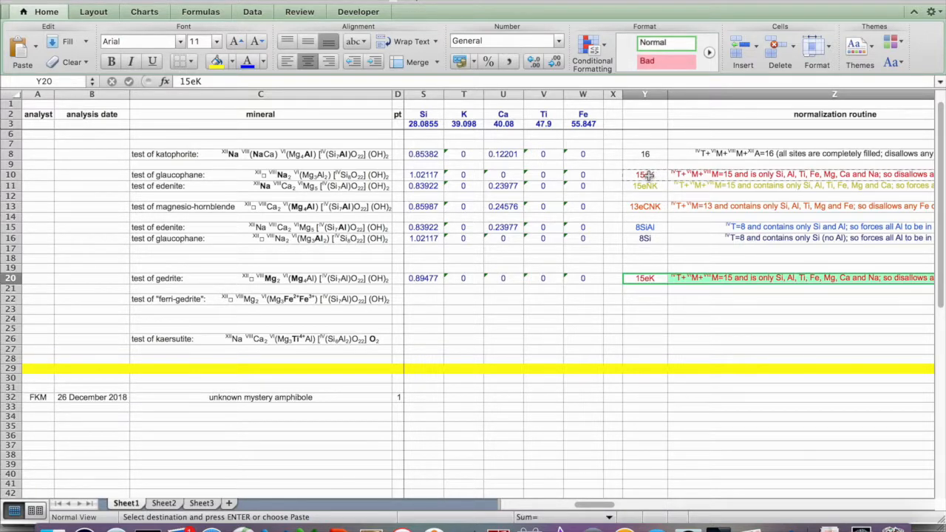
drag(645, 174, 878, 179)
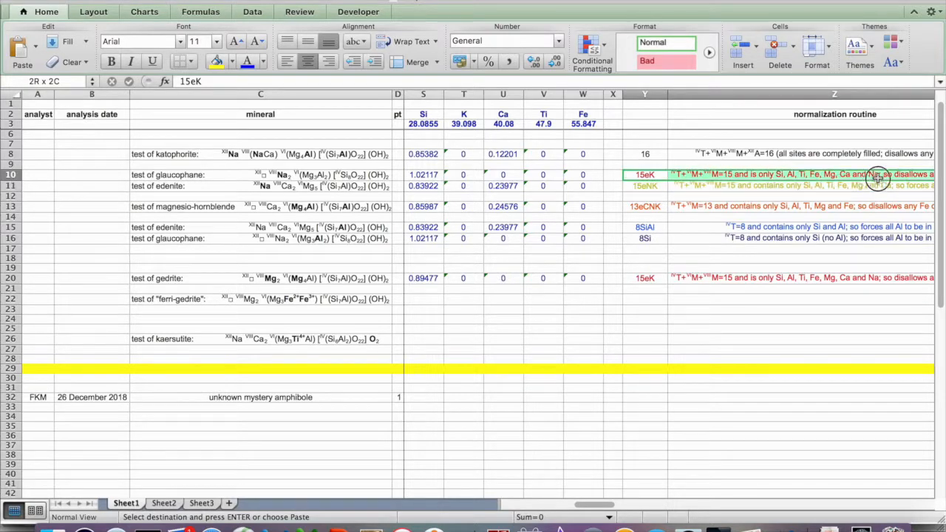
drag(943, 179, 733, 174)
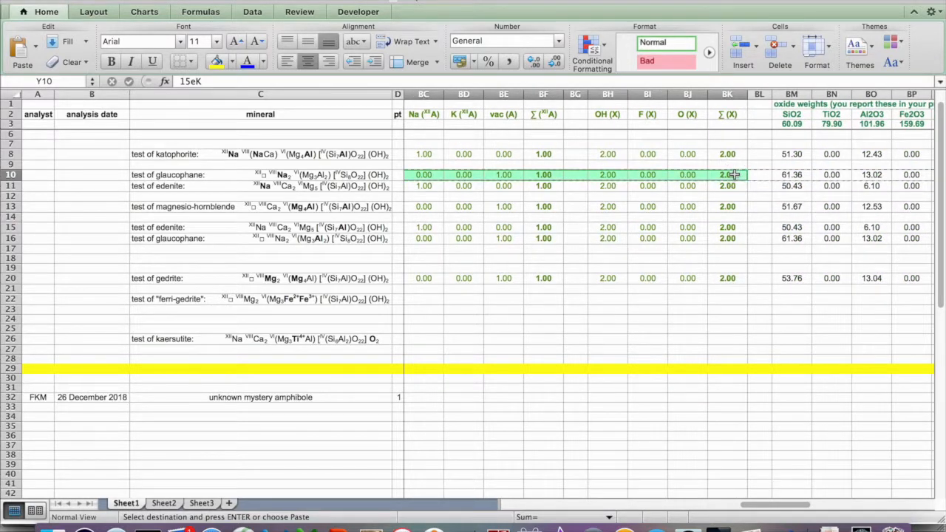
scroll(733, 175, left, 15)
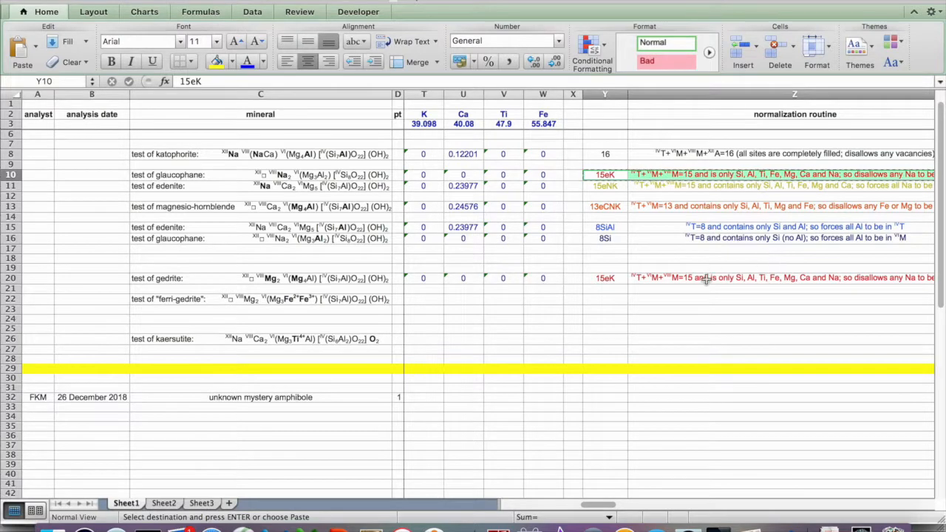
click(604, 300)
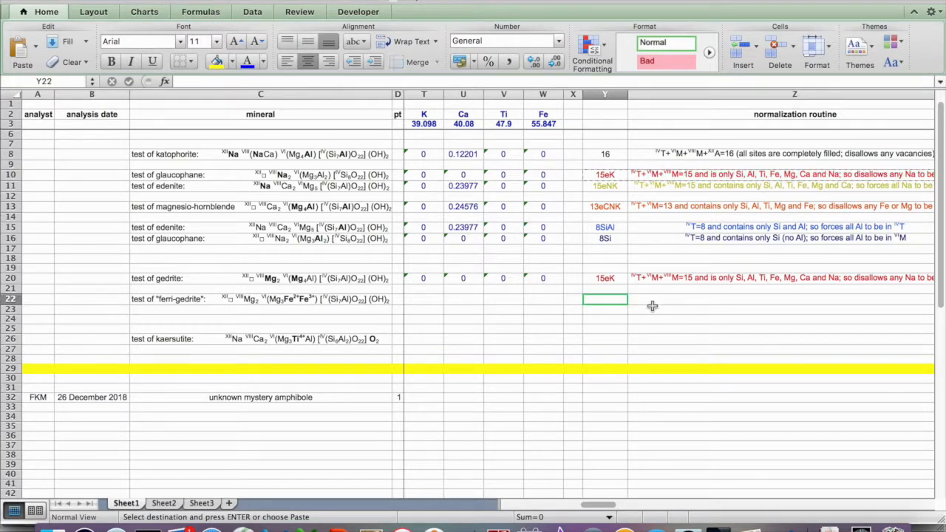
key(super+v)
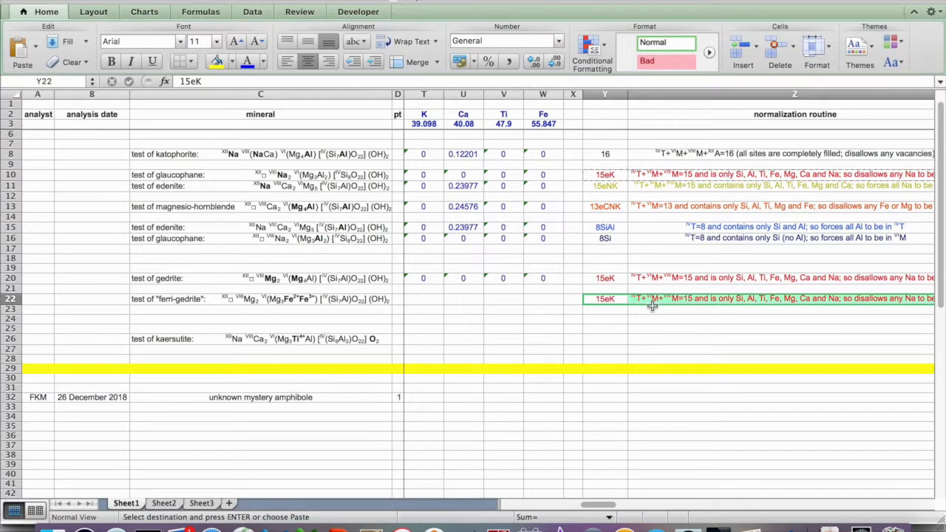
Step: Copy gedrite's raw-mole conversion formulas in O20 through W20 into the ferri-gedrite row, starting at O22
scroll(684, 305, right, 6)
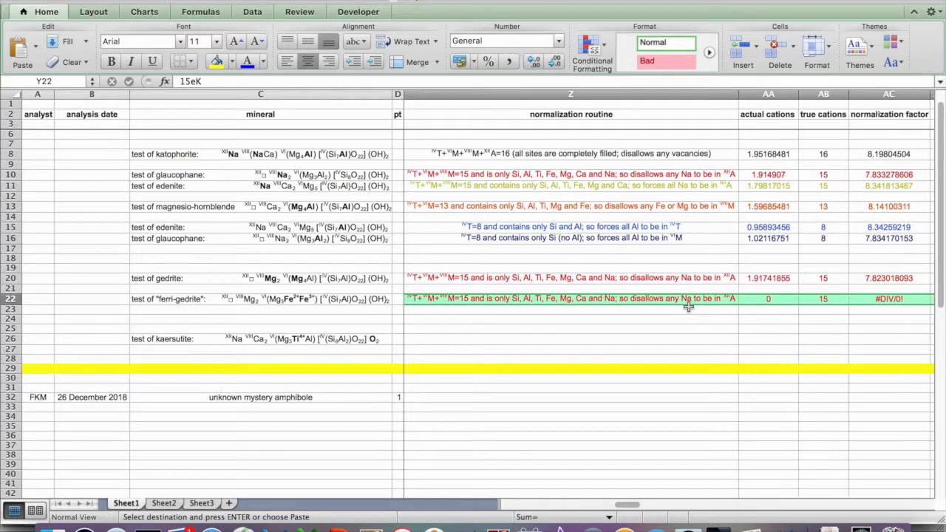
scroll(689, 306, right, 5)
scroll(688, 307, left, 12)
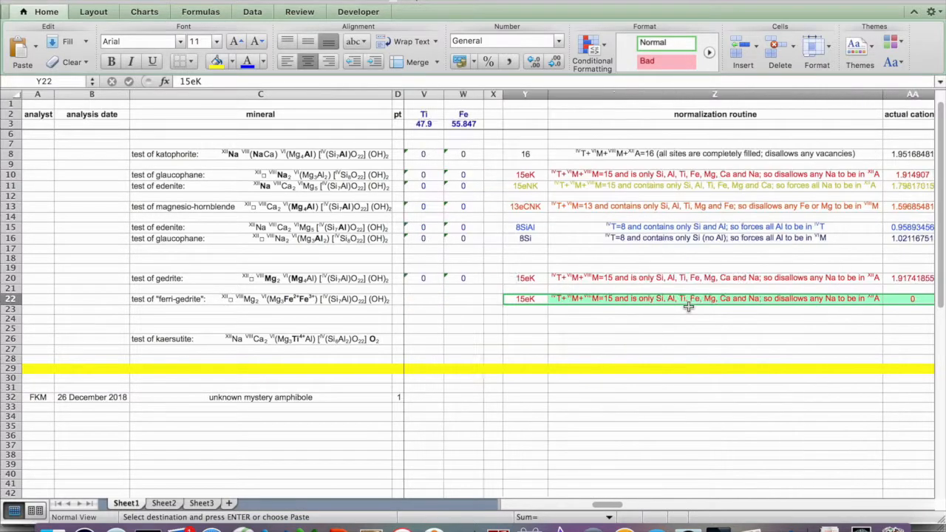
scroll(688, 307, left, 2)
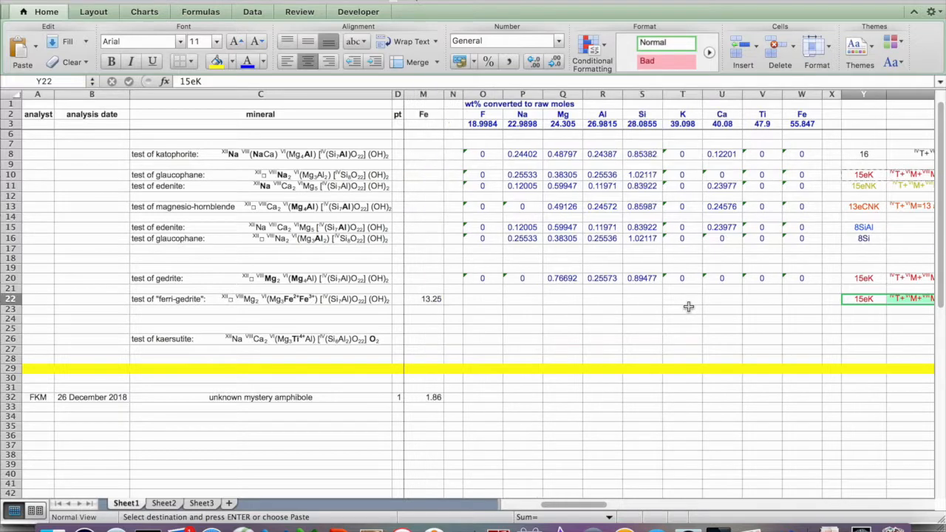
click(502, 278)
drag(504, 278, 790, 277)
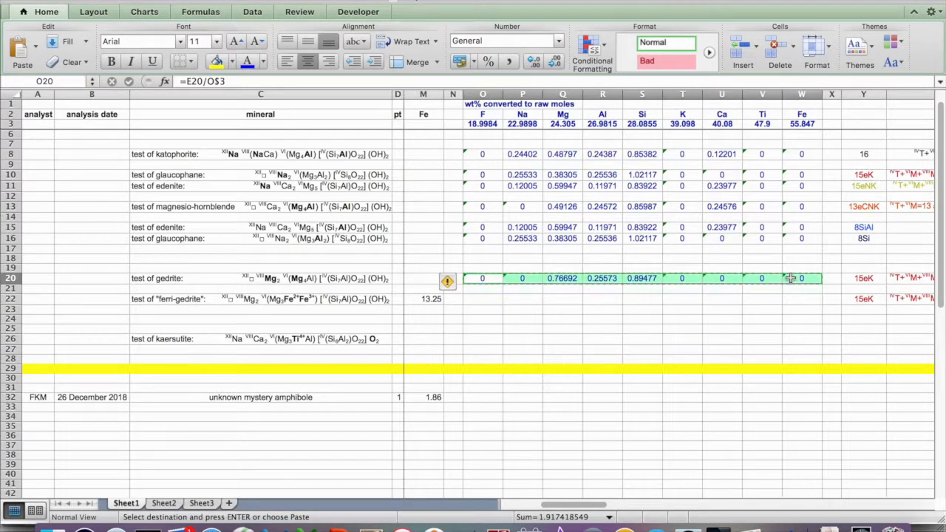
click(476, 300)
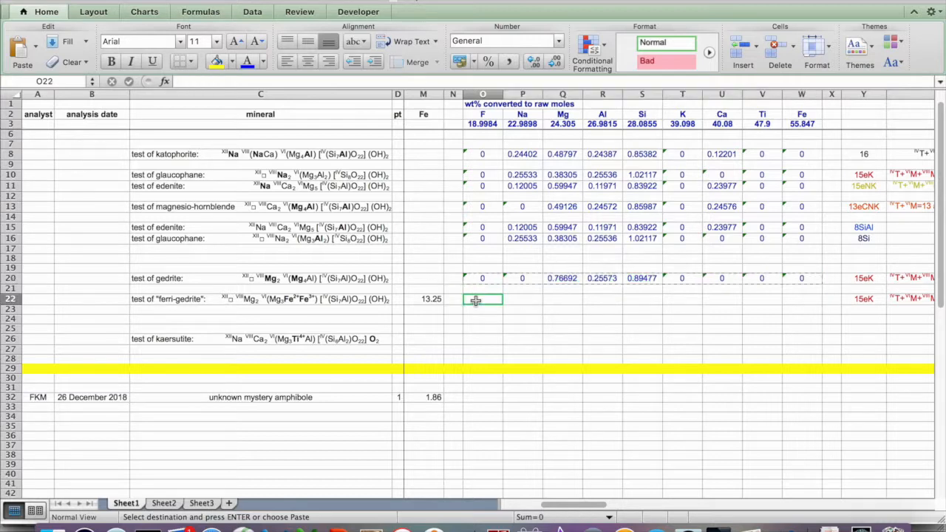
key(super+v)
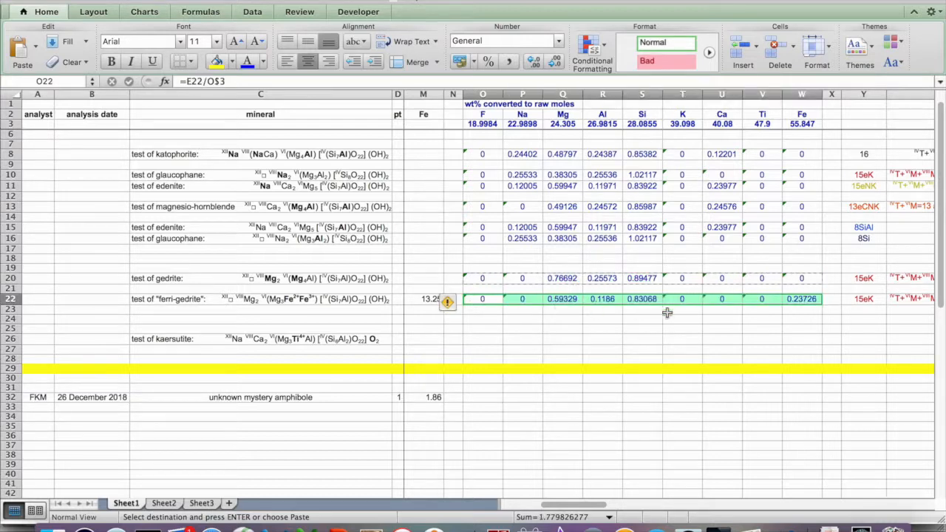
Step: Examine ferri-gedrite's charge balance, normalized Fe3+ and Fe2+, Fe3+/∑Fe ratio, and the T, M, A and X site occupancies in row 22
scroll(667, 312, right, 10)
scroll(666, 312, right, 6)
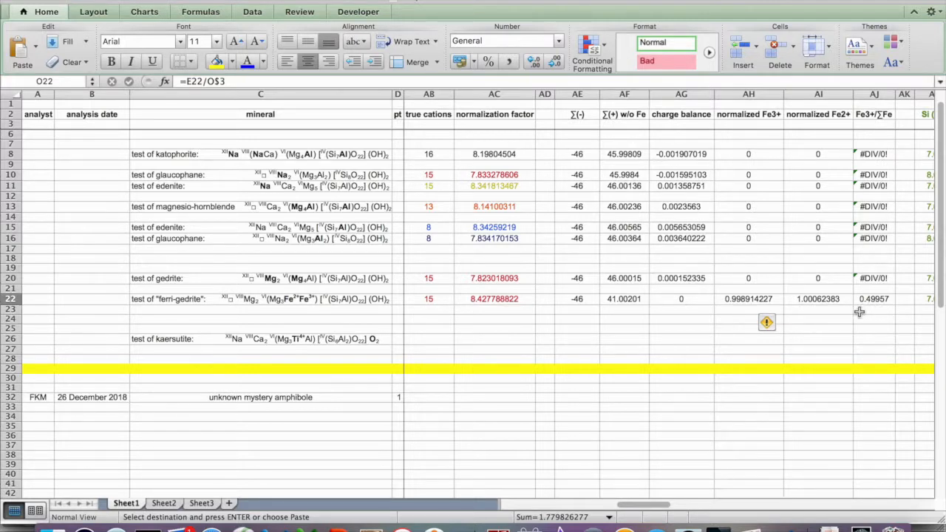
scroll(859, 312, right, 3)
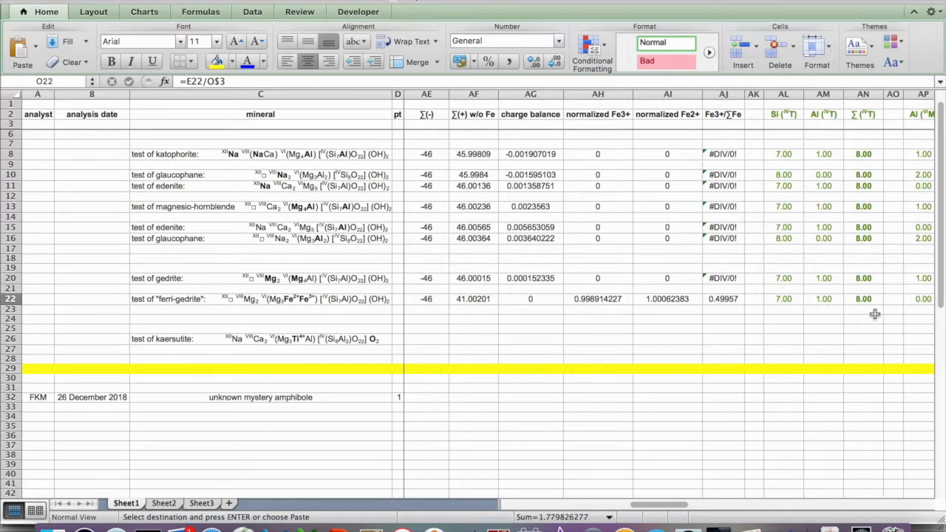
scroll(841, 314, right, 4)
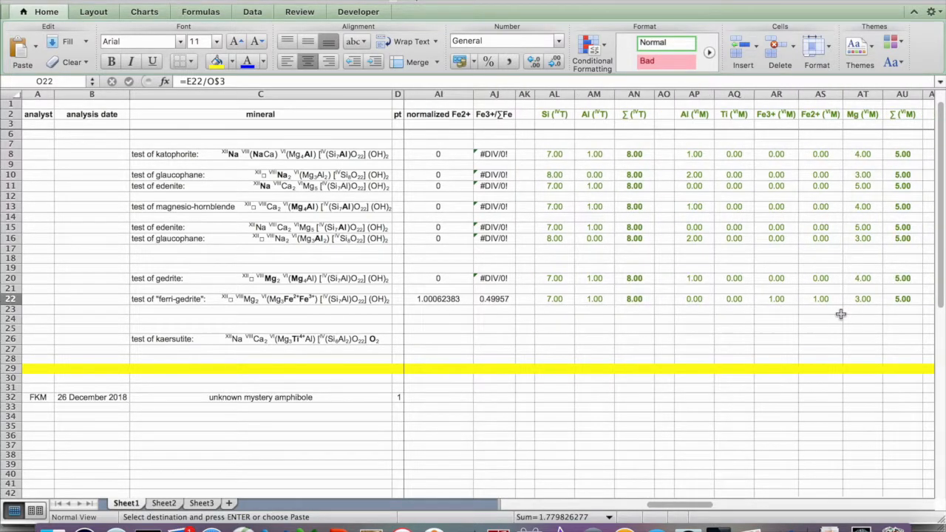
scroll(841, 314, right, 1)
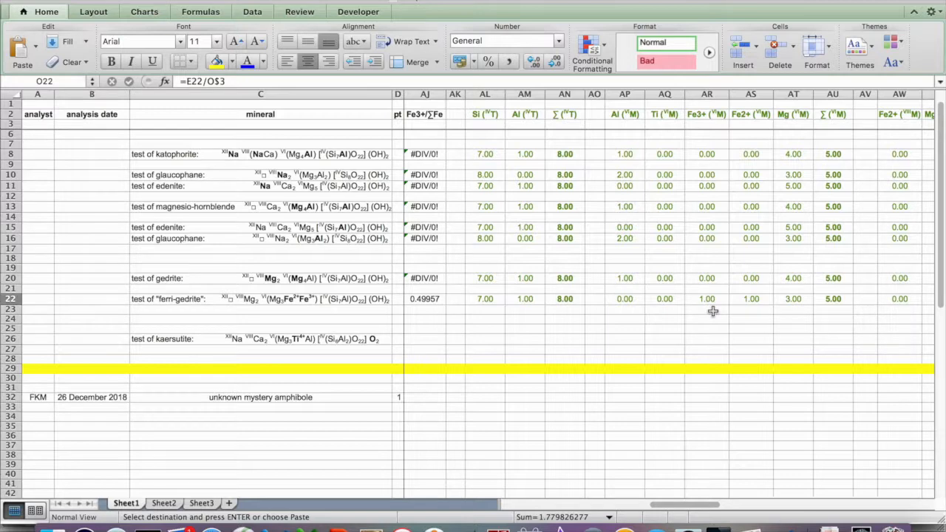
scroll(713, 311, right, 4)
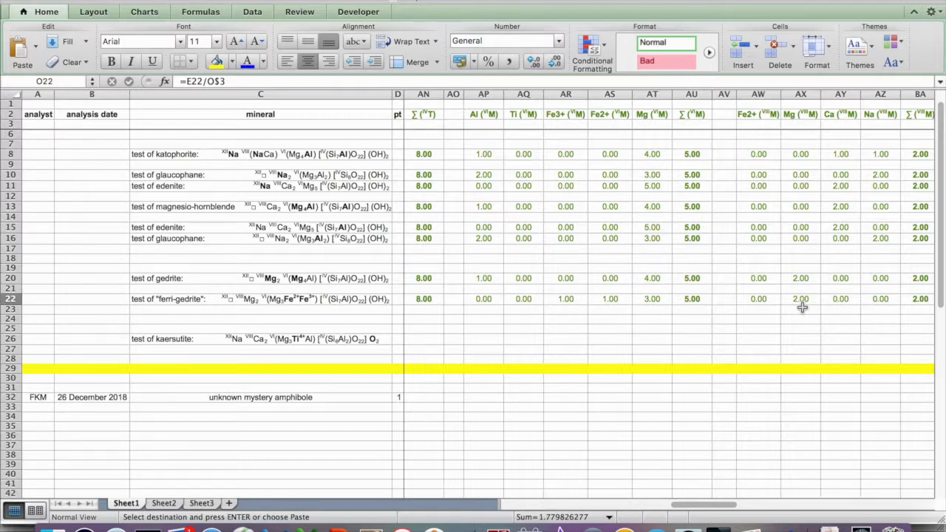
scroll(801, 308, right, 8)
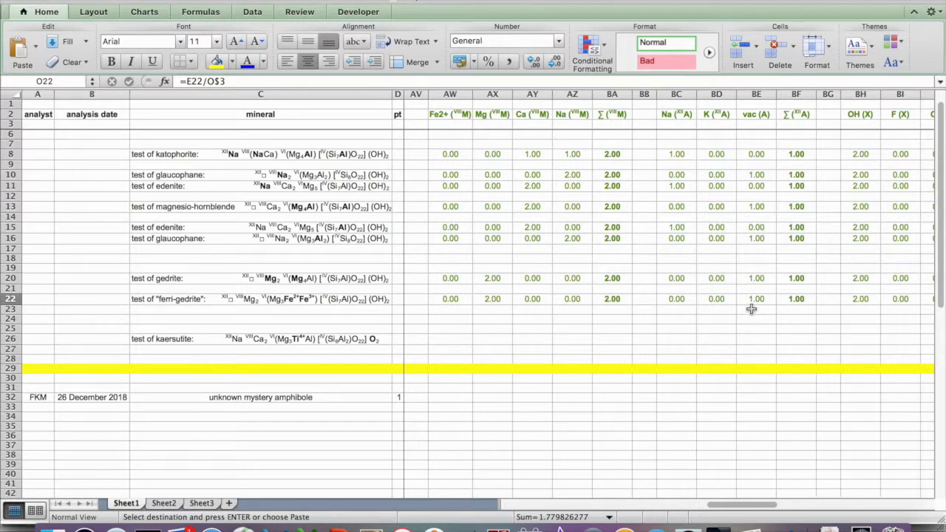
scroll(751, 309, right, 5)
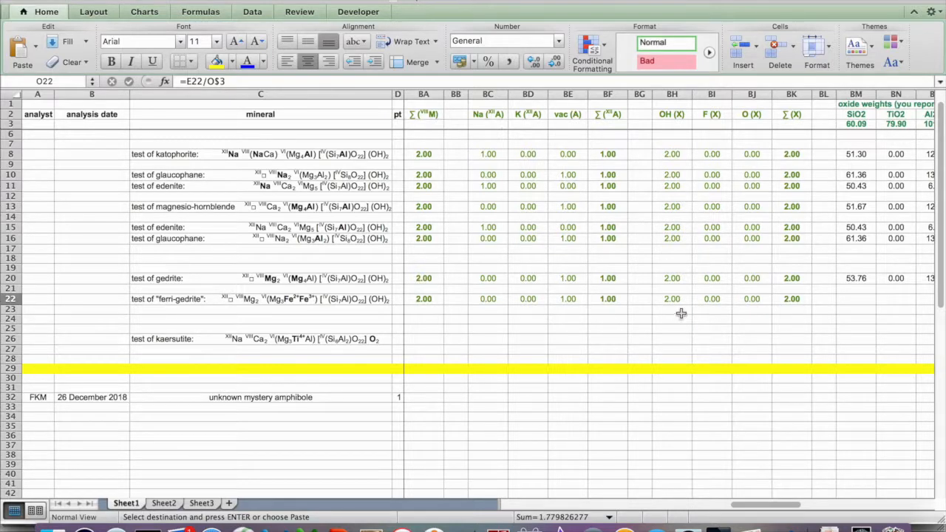
scroll(677, 311, right, 4)
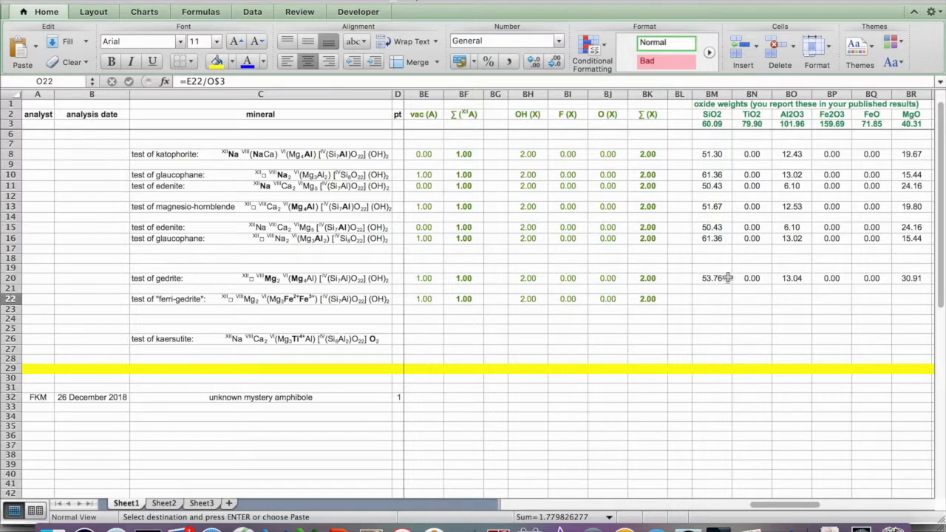
Step: Copy gedrite's oxide weight and total formulas from BM20 through CA20 into the ferri-gedrite row at BM22, and check the oxide total
drag(713, 278, 542, 275)
scroll(542, 274, left, 10)
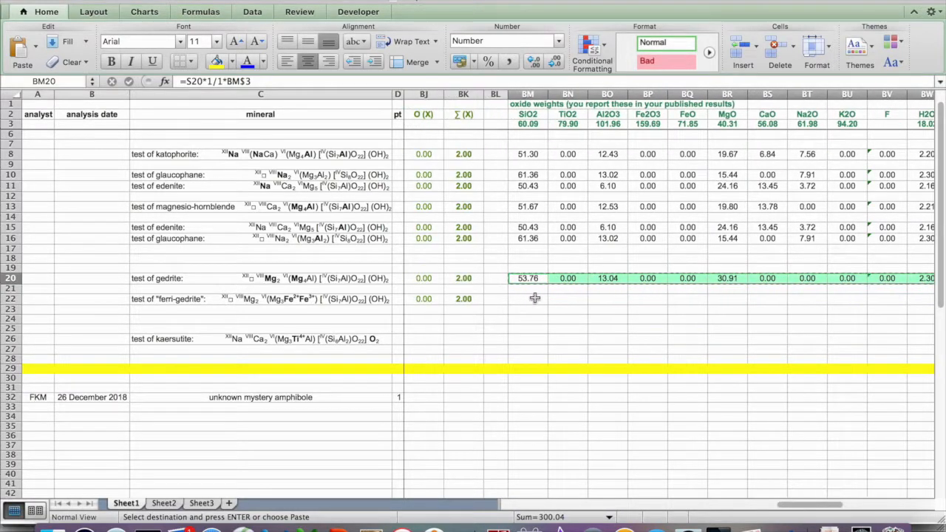
click(532, 300)
key(super+v)
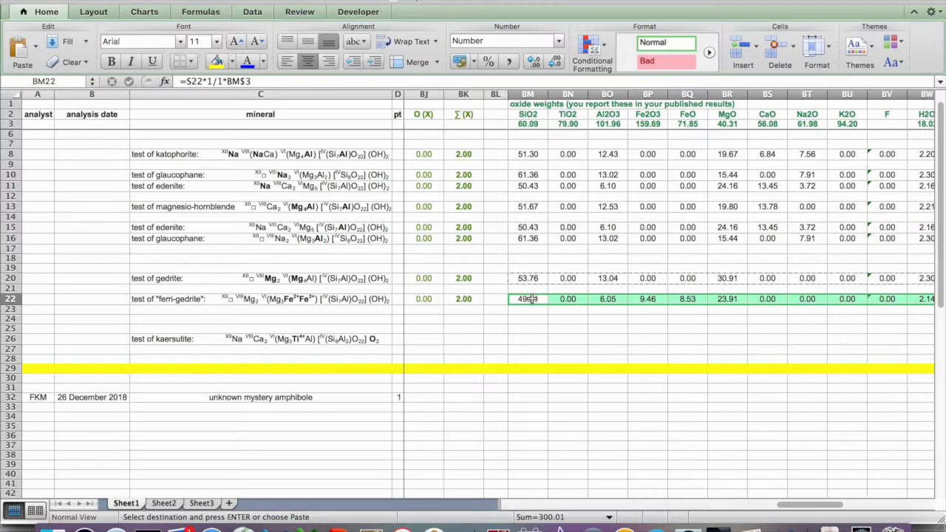
scroll(530, 304, right, 2)
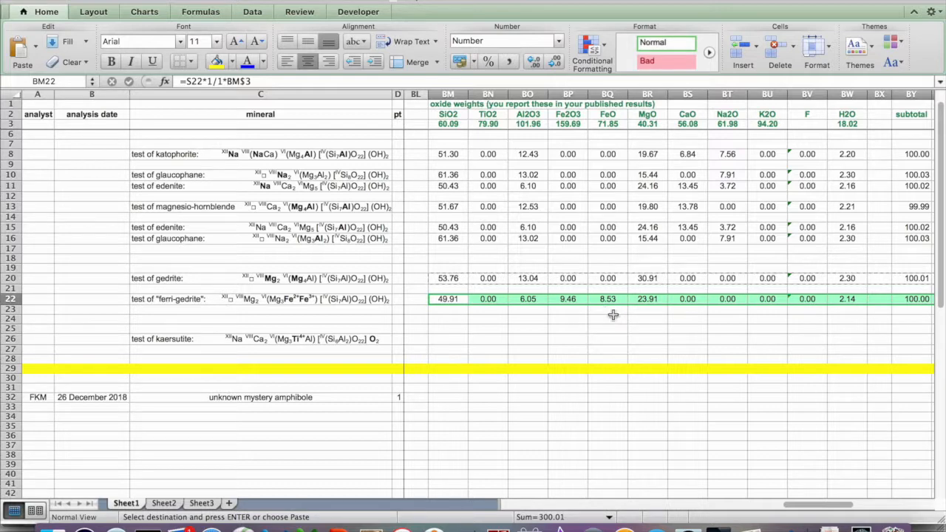
scroll(612, 315, right, 3)
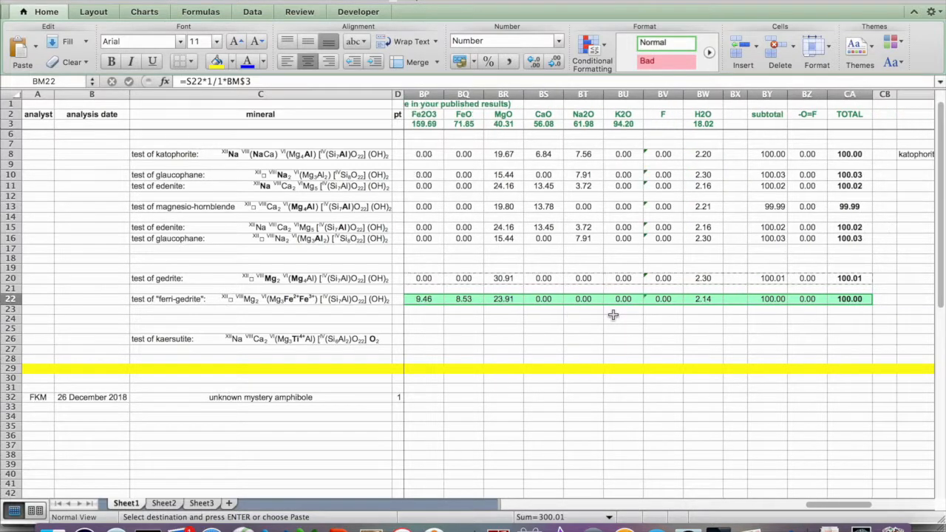
scroll(612, 315, right, 1)
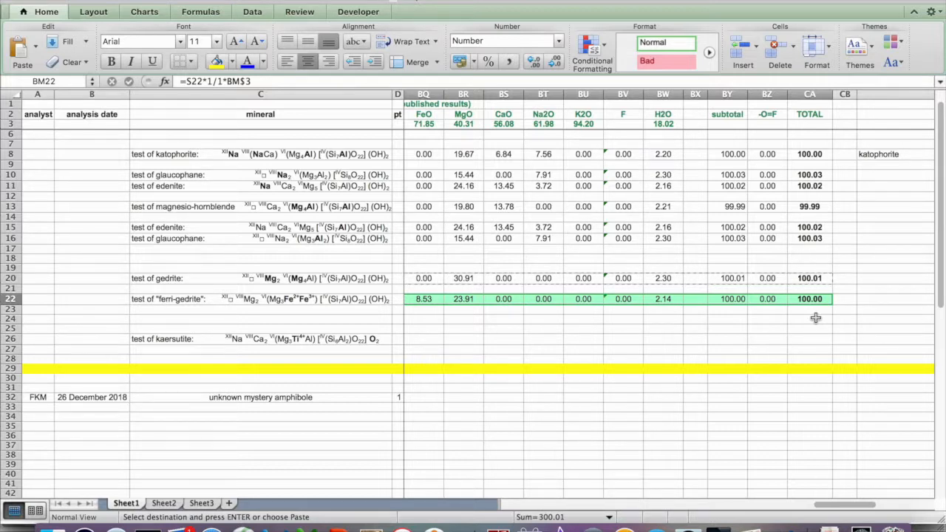
Step: Copy ferri-gedrite's raw-mole conversion formulas in O22 through W22 into the kaersutite row, starting at O26
scroll(786, 323, left, 4)
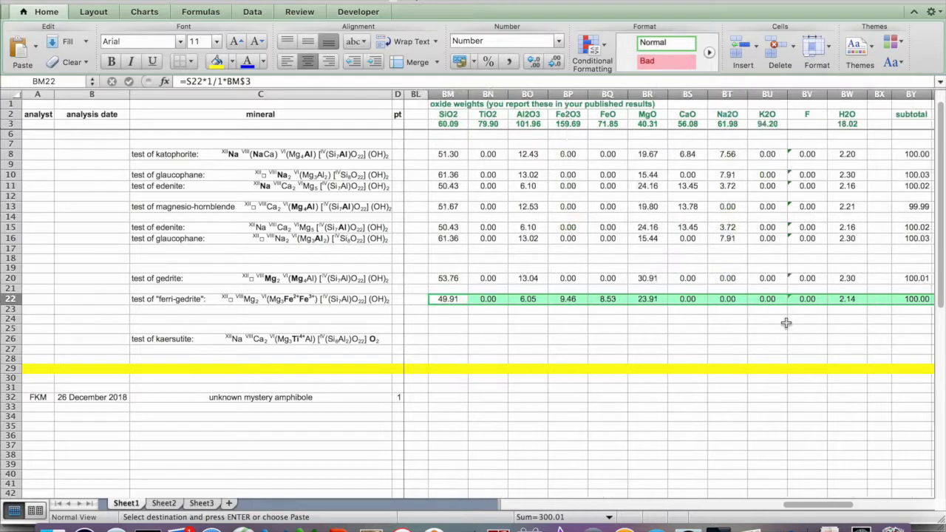
scroll(785, 323, left, 20)
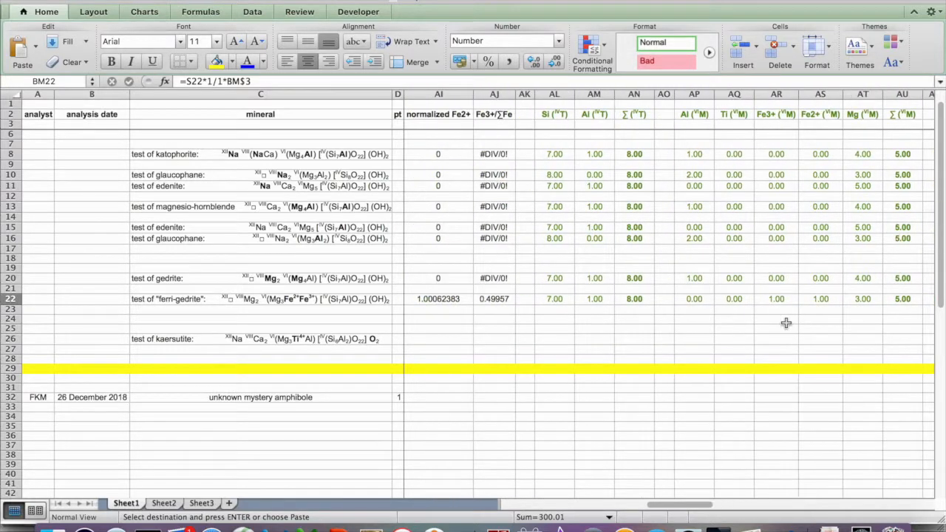
scroll(786, 323, left, 15)
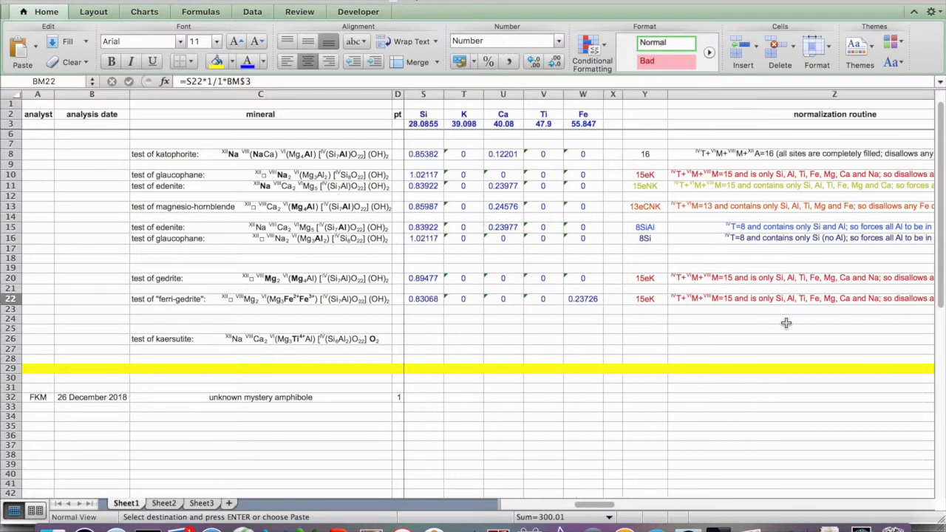
scroll(786, 323, left, 5)
drag(447, 298, 748, 298)
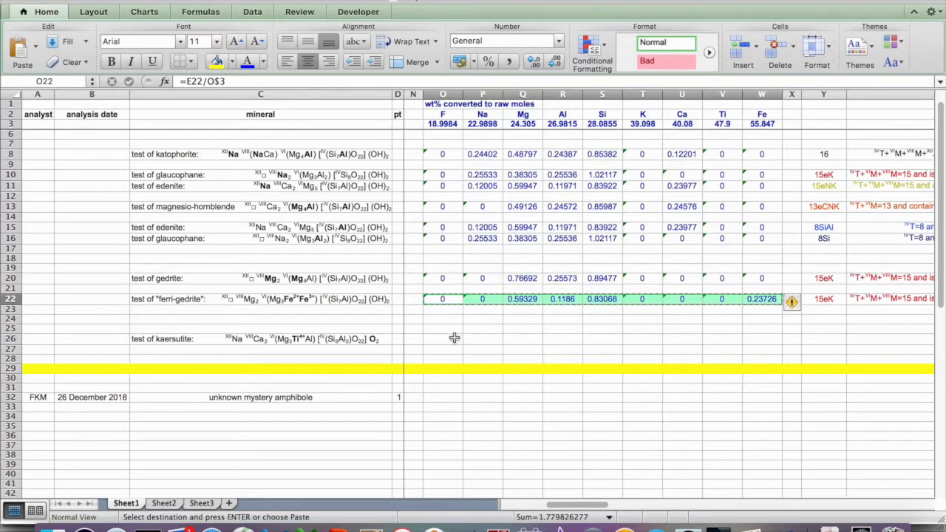
click(443, 339)
key(super+v)
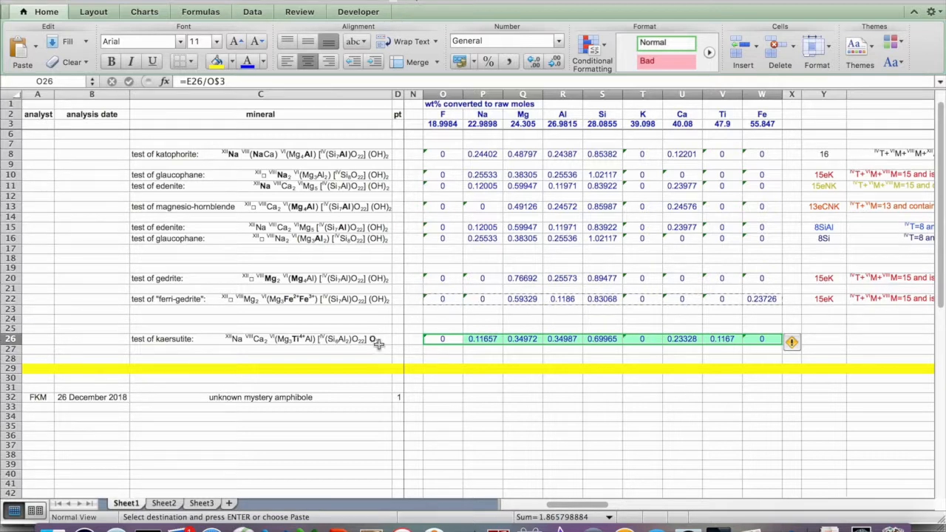
Step: Copy katophorite's 16-cation normalization, charge-balance, site-occupancy and oxide formulas from Y8 through CA8 into the kaersutite row, starting at Y26
scroll(376, 341, right, 10)
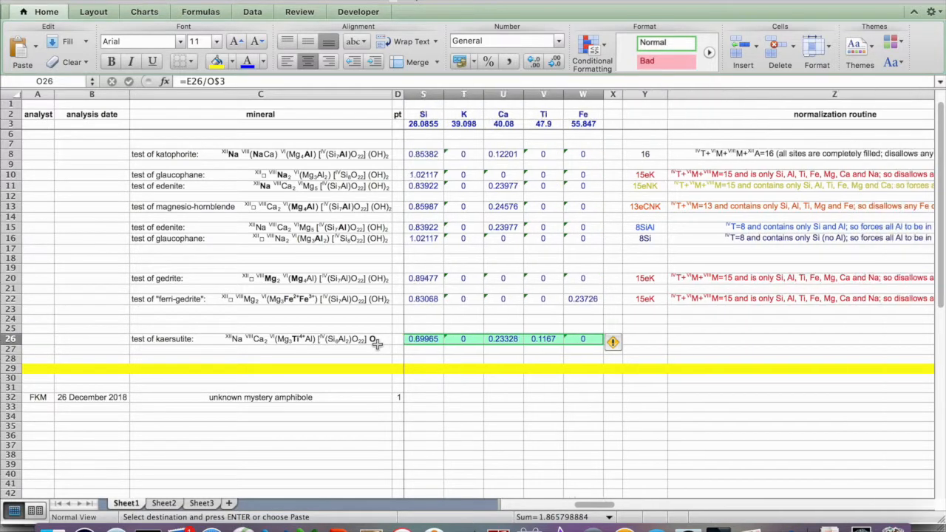
scroll(376, 341, right, 2)
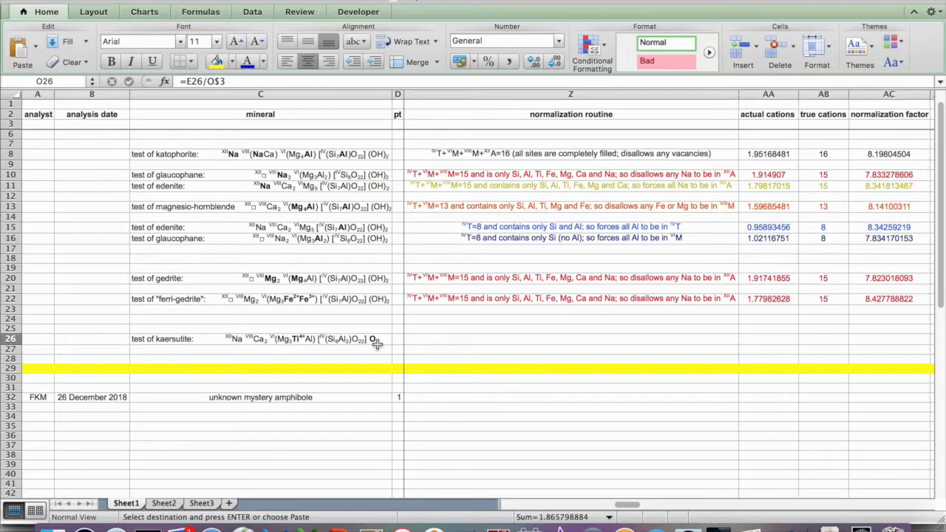
scroll(376, 342, right, 3)
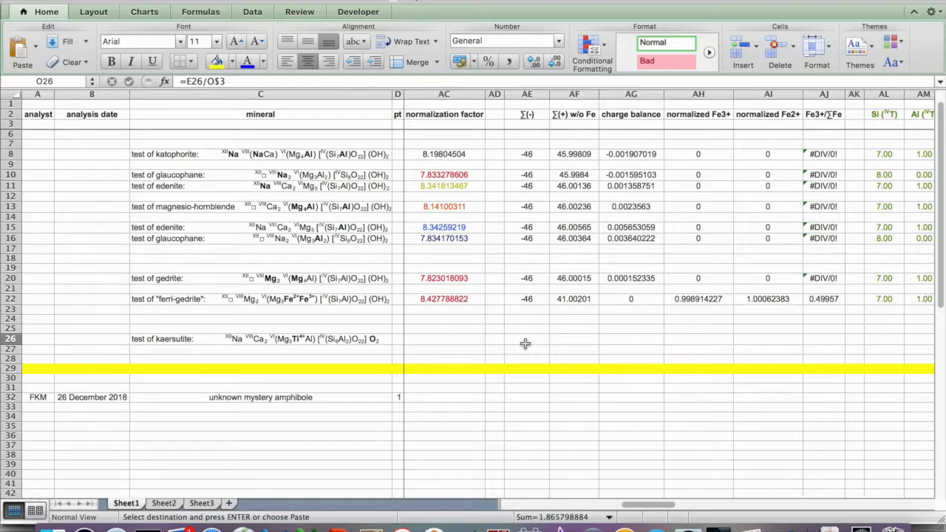
scroll(525, 343, left, 10)
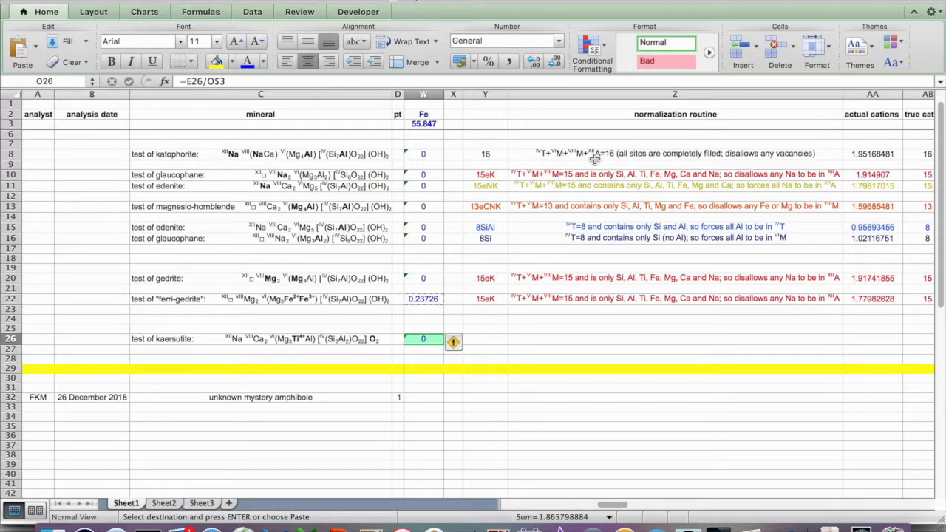
drag(486, 154, 650, 155)
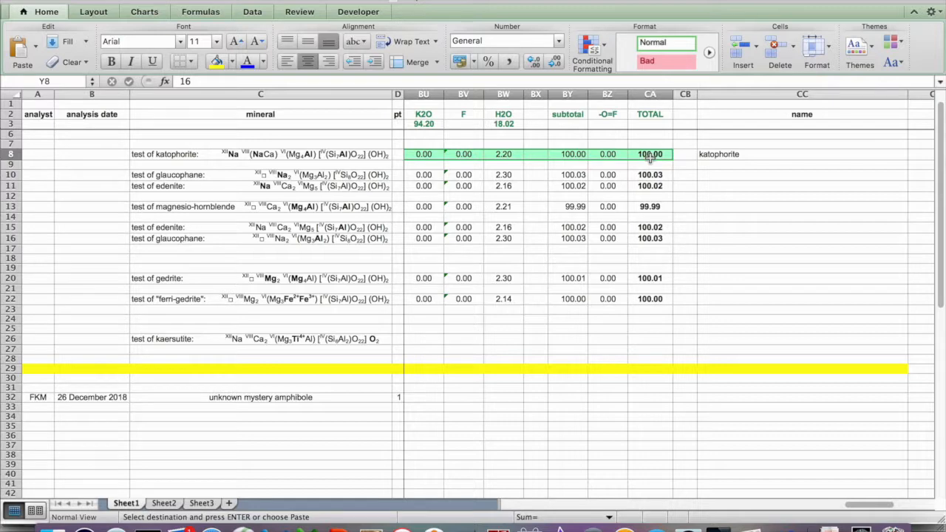
scroll(650, 156, left, 10)
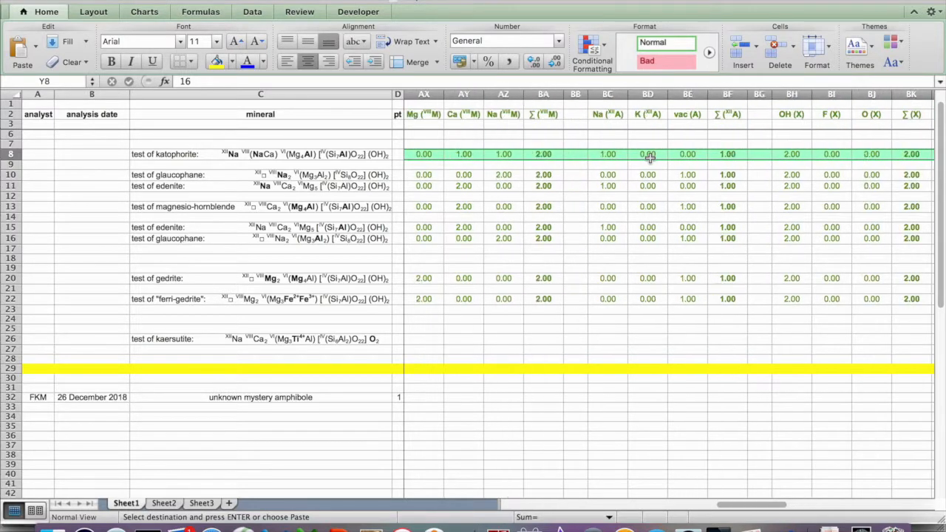
scroll(650, 155, left, 15)
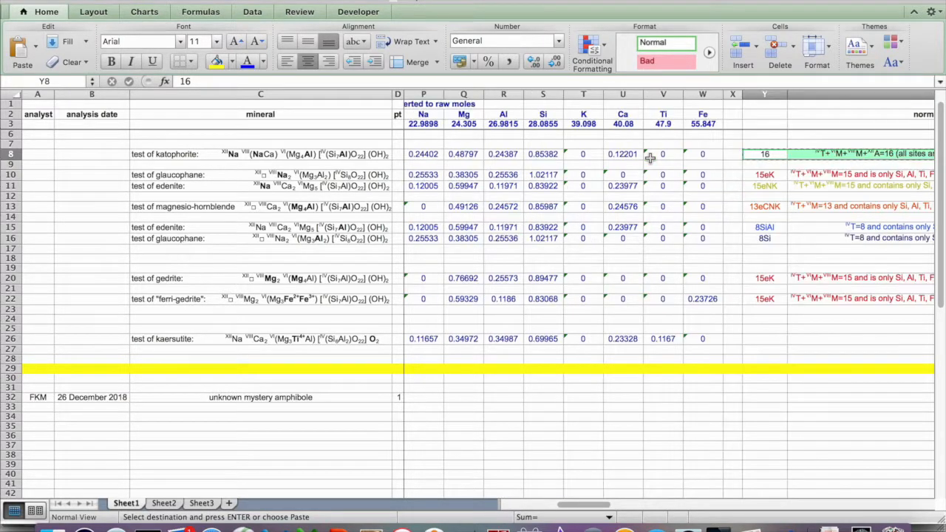
click(690, 340)
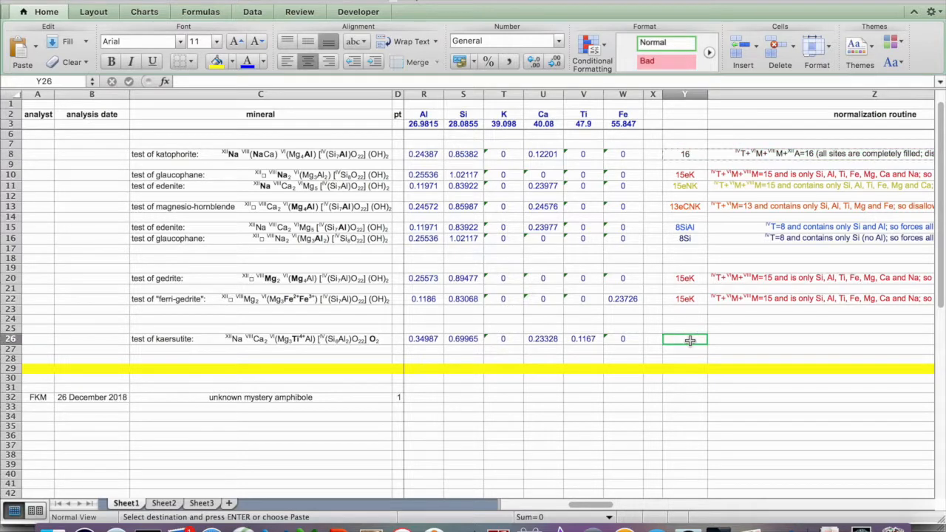
key(super+v)
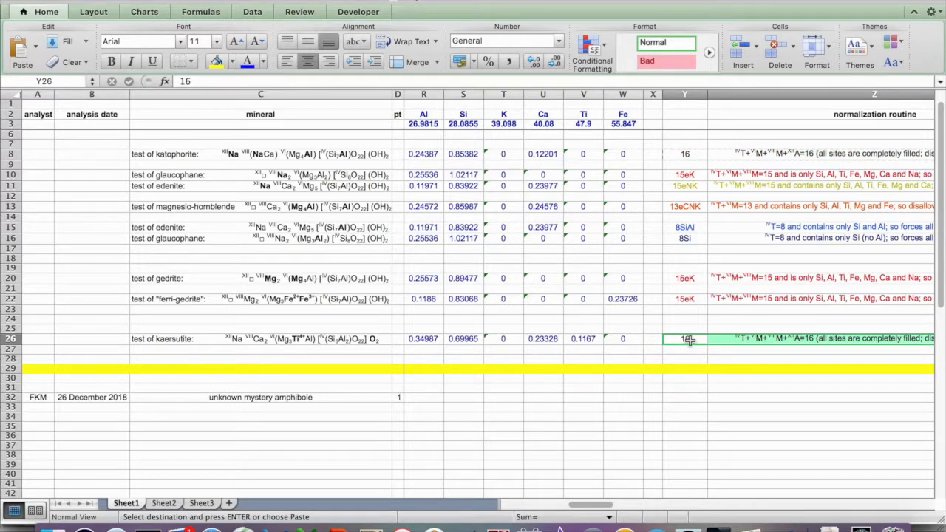
Step: Examine kaersutite's normalization factor, charge sums, charge balance, Fe ratio, and the T, M, A and X site occupancies in row 26
scroll(690, 340, right, 8)
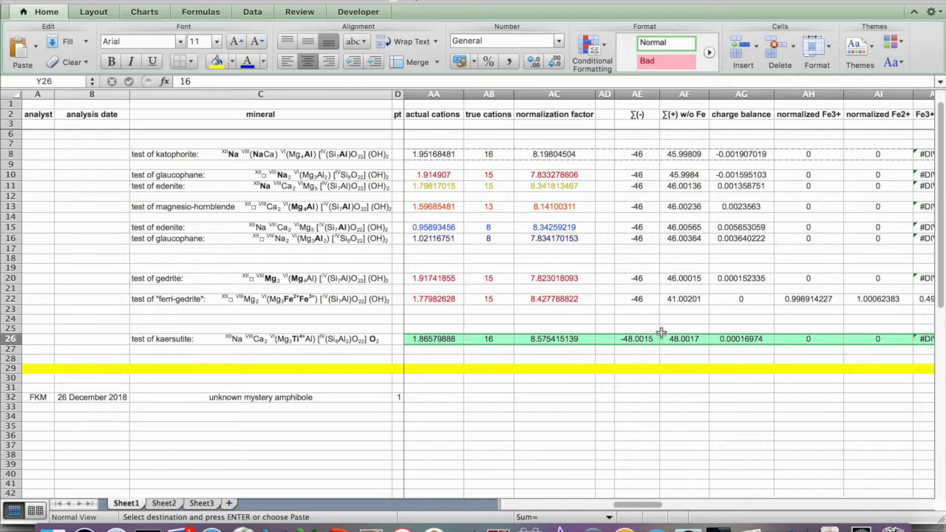
scroll(661, 333, right, 3)
scroll(661, 332, right, 3)
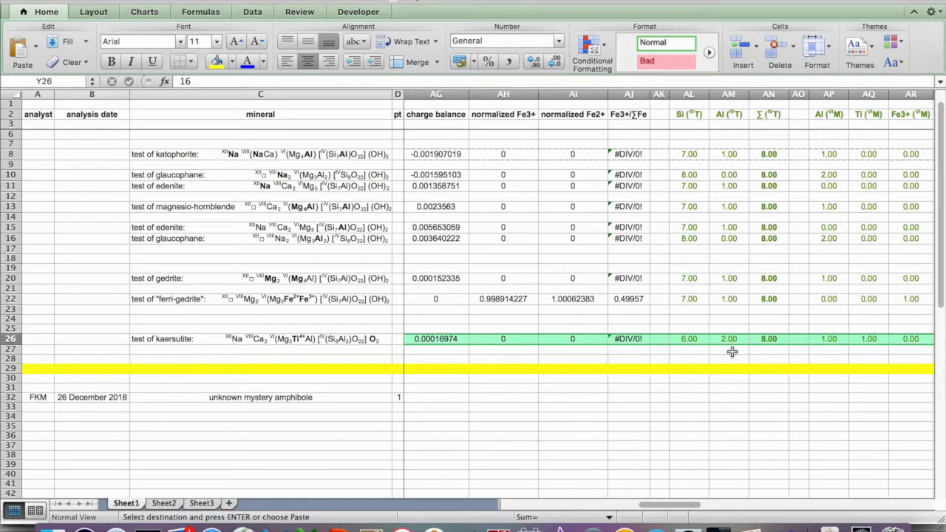
scroll(733, 352, right, 4)
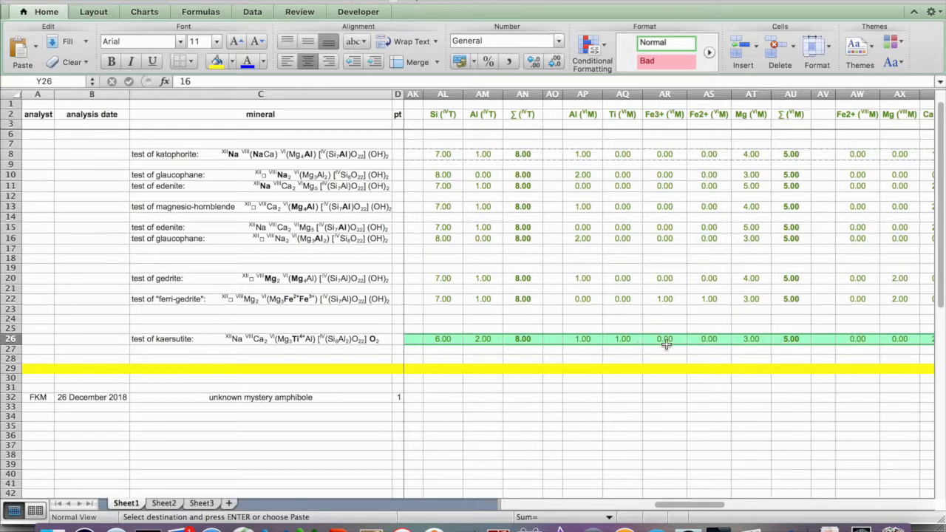
scroll(666, 344, right, 4)
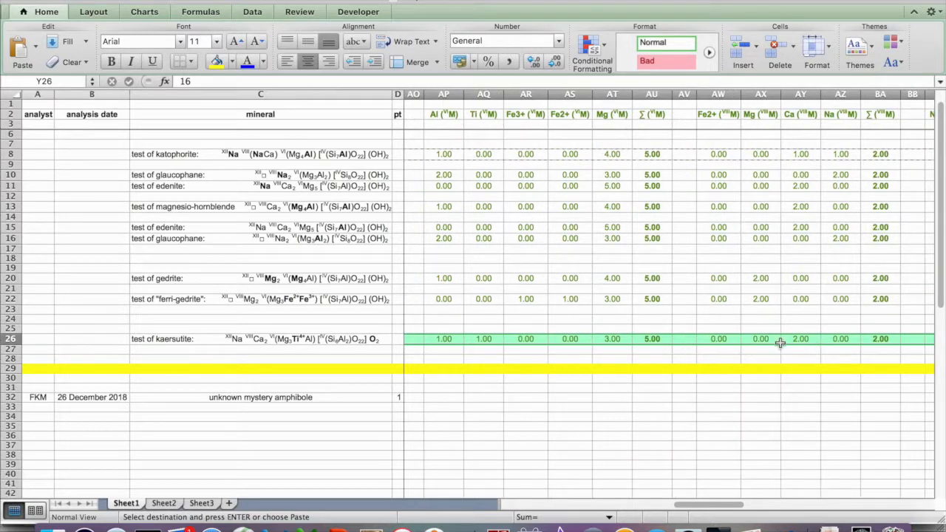
scroll(810, 344, right, 5)
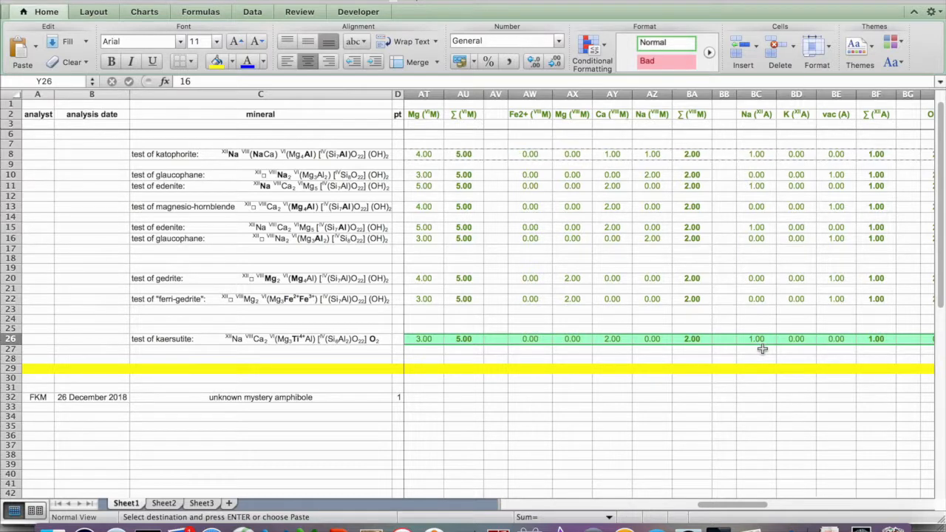
scroll(762, 349, right, 3)
scroll(762, 349, up, 1)
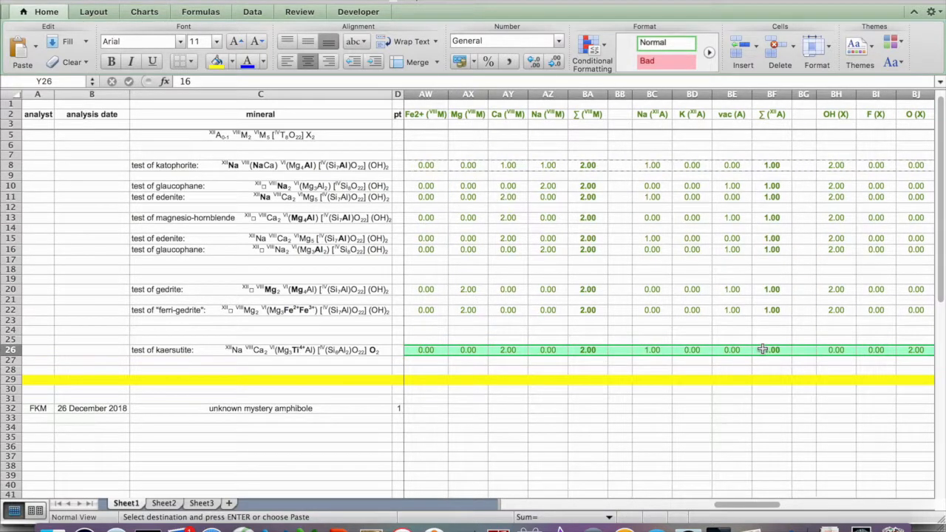
scroll(762, 349, right, 2)
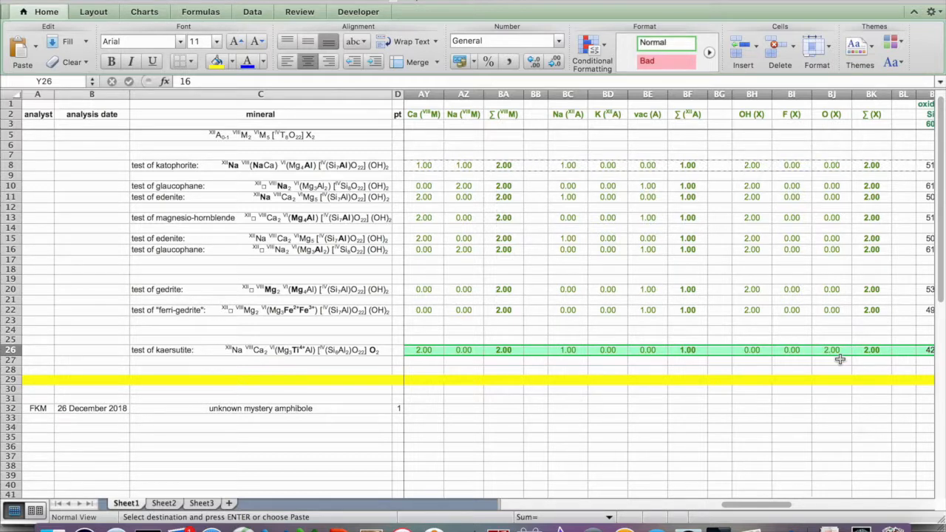
Step: Check kaersutite's oxide weights, including TiO2 and H2O, and the oxide total in row 26
scroll(840, 359, right, 5)
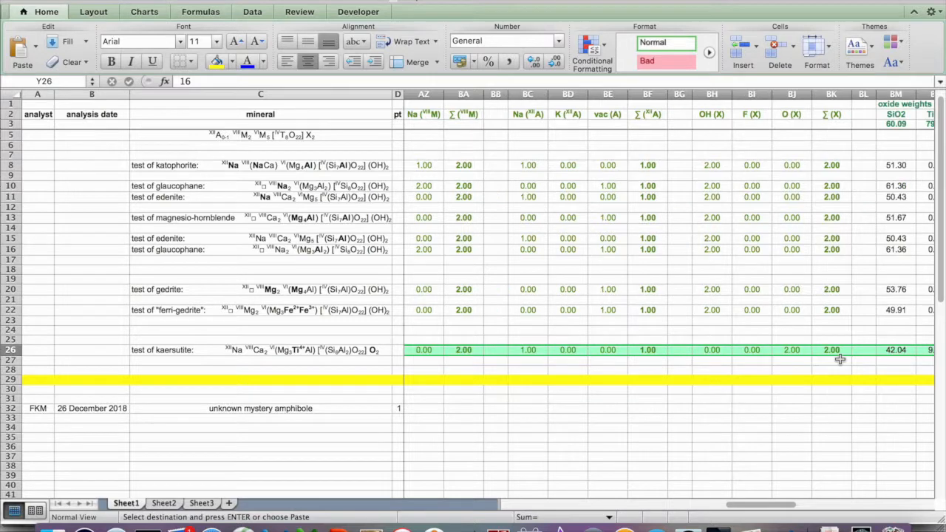
scroll(840, 359, right, 7)
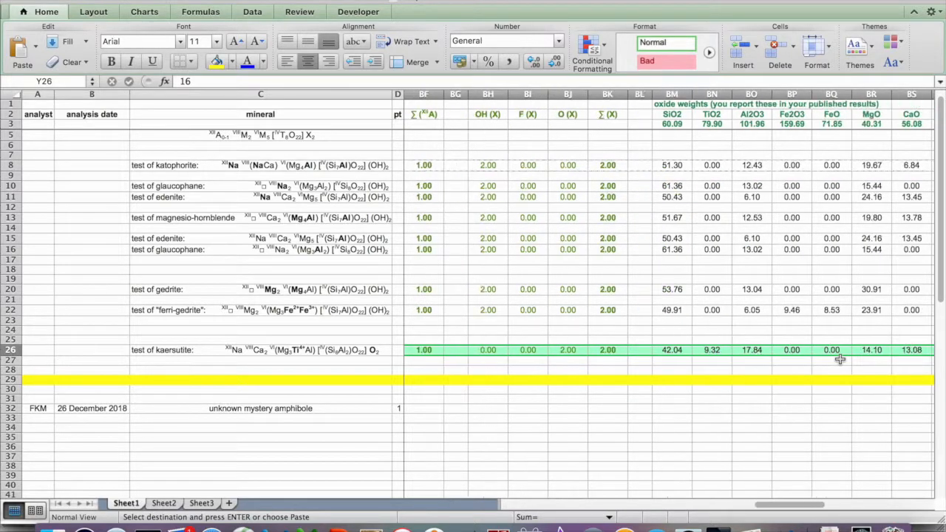
scroll(840, 359, right, 2)
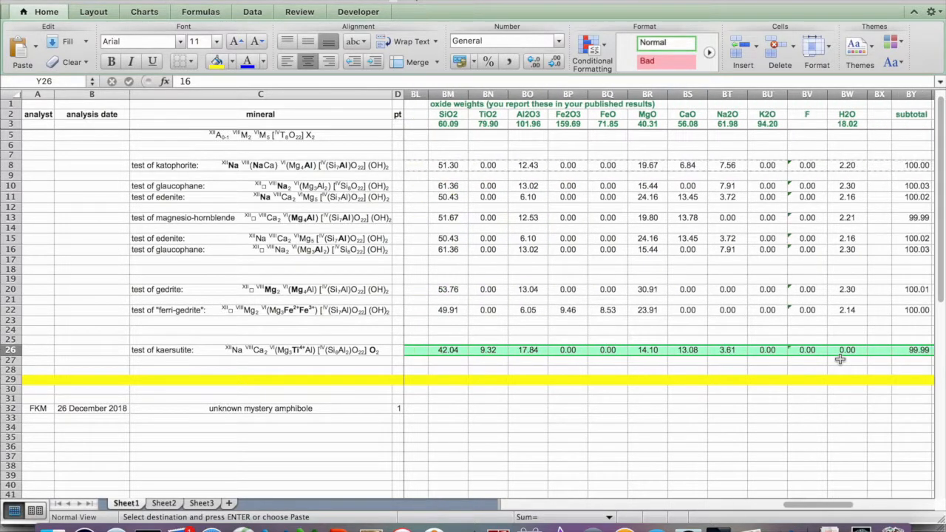
scroll(840, 359, right, 3)
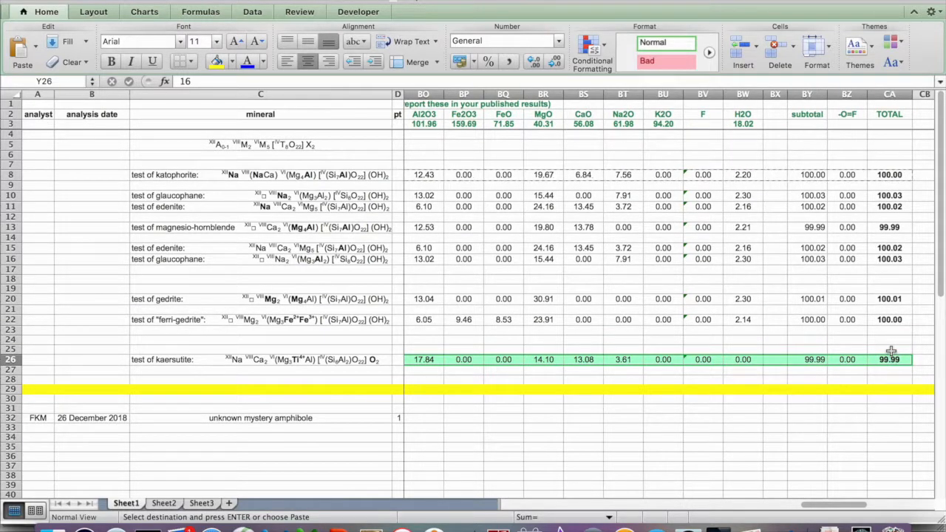
scroll(892, 352, down, 1)
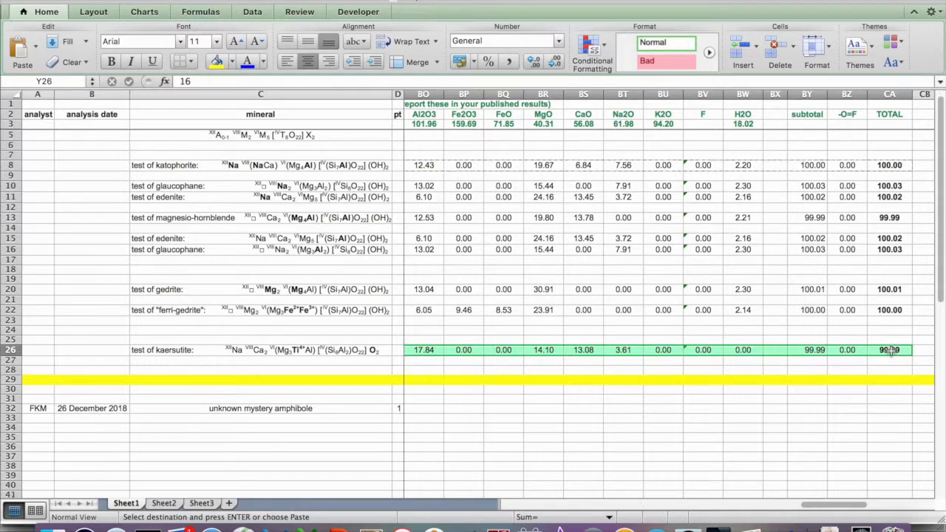
scroll(891, 351, down, 1)
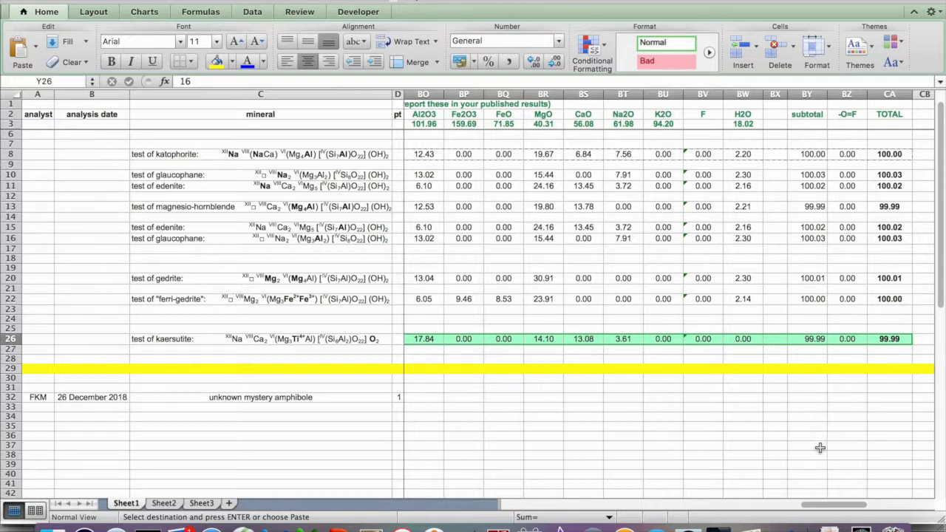
Step: Copy katophorite's raw-mole conversion formulas in O8 through W8 into the unknown mystery amphibole row, starting at O32
scroll(809, 447, left, 10)
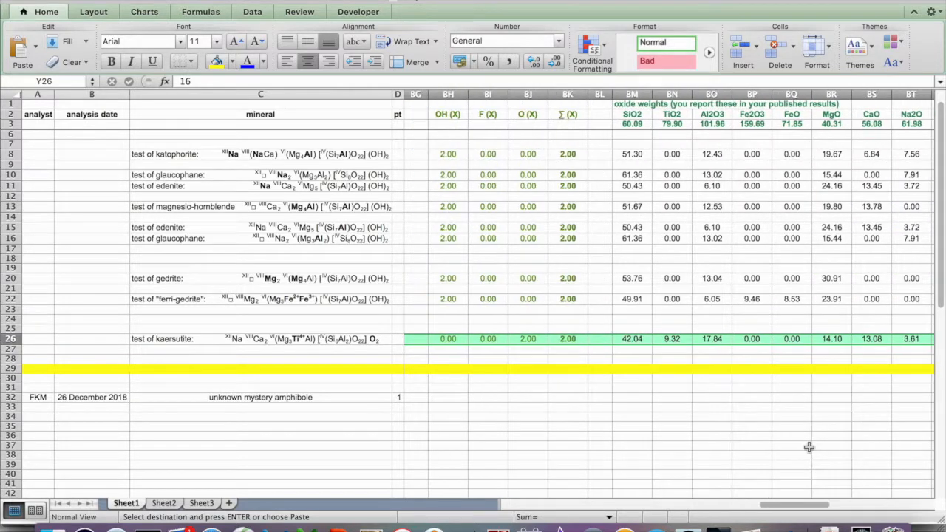
scroll(809, 447, left, 8)
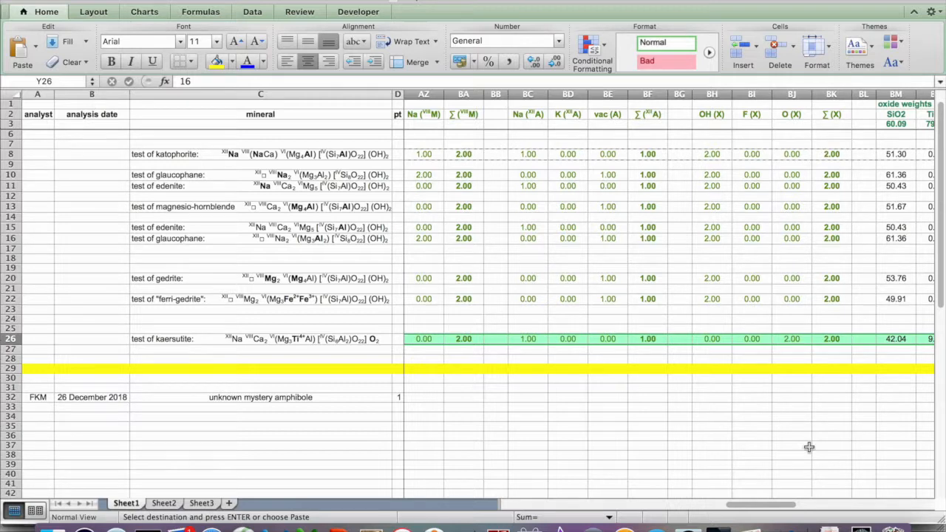
scroll(808, 447, left, 10)
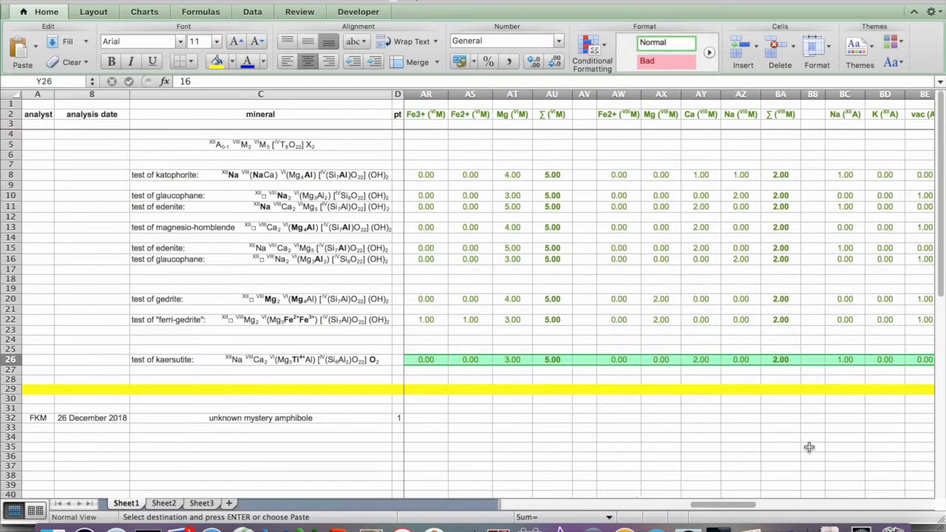
scroll(808, 448, left, 10)
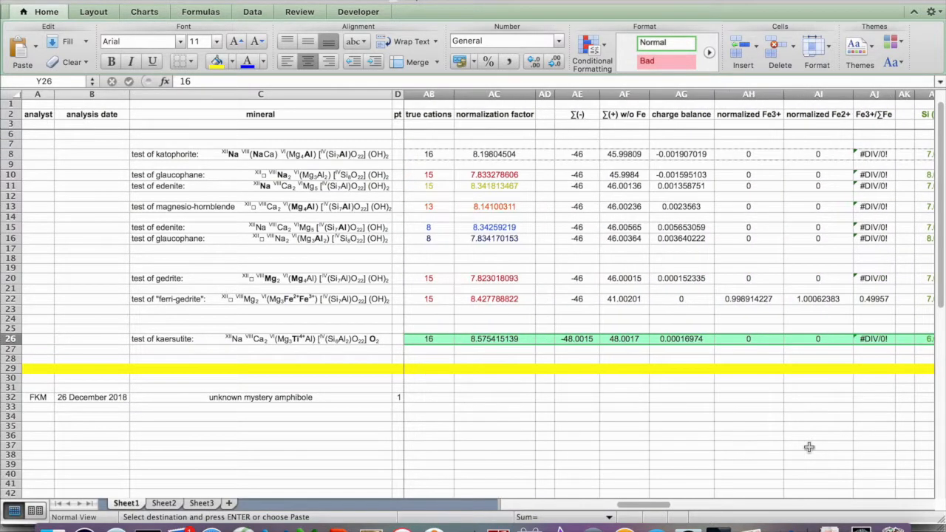
scroll(809, 447, up, 1)
scroll(809, 447, left, 8)
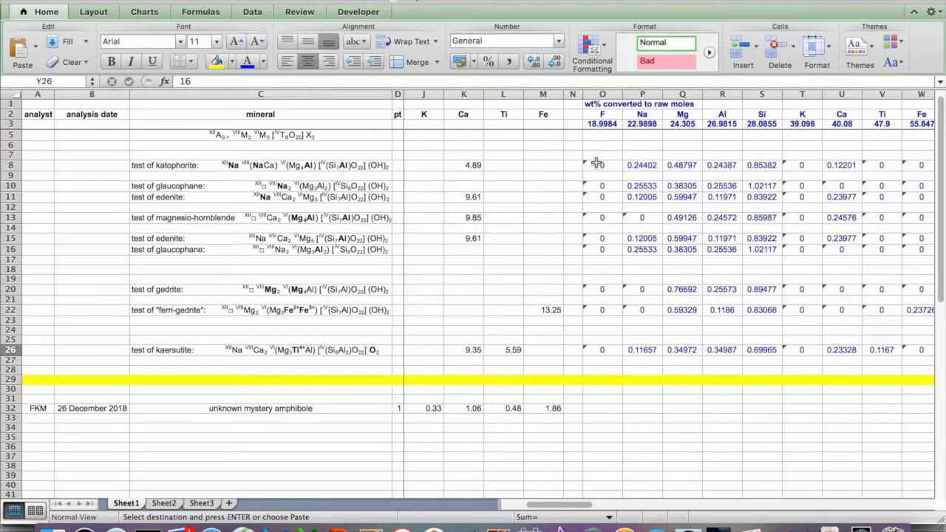
drag(599, 165, 498, 168)
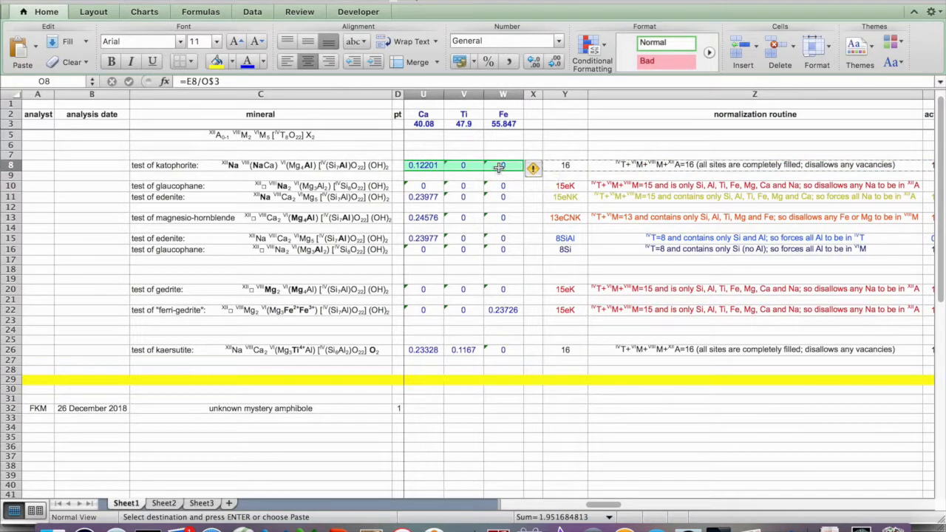
scroll(500, 167, left, 10)
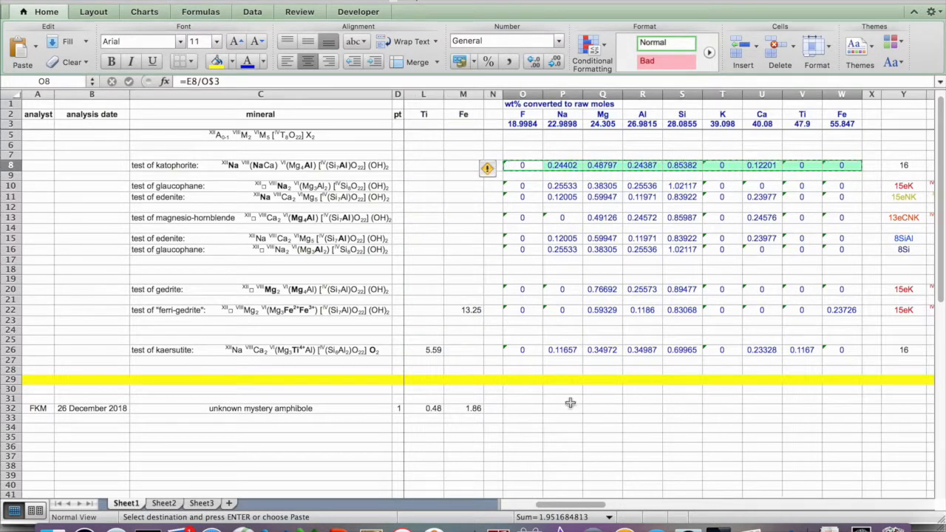
click(528, 409)
key(super+v)
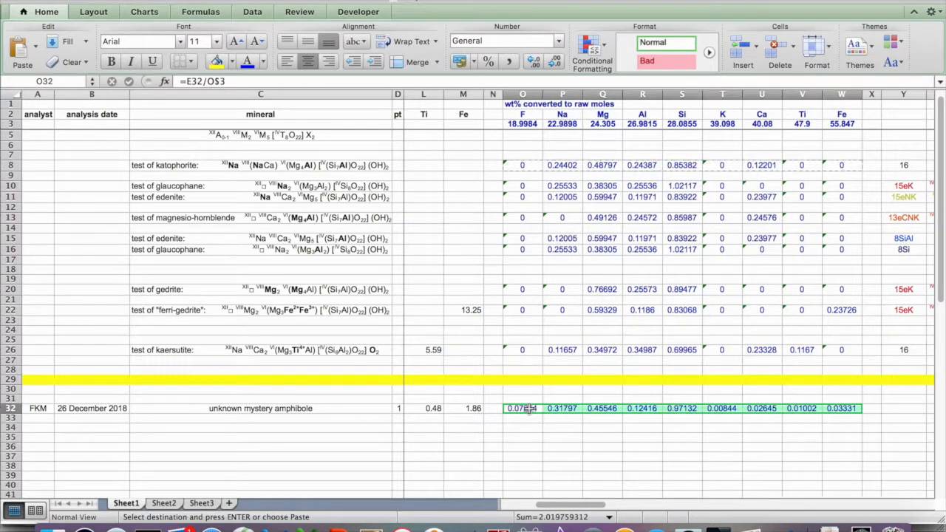
Step: Copy katophorite's 16-cation normalization, charge-balance, site-occupancy and oxide formulas from Y8 through CA8 into the unknown mystery amphibole row, starting at Y32
scroll(528, 409, right, 4)
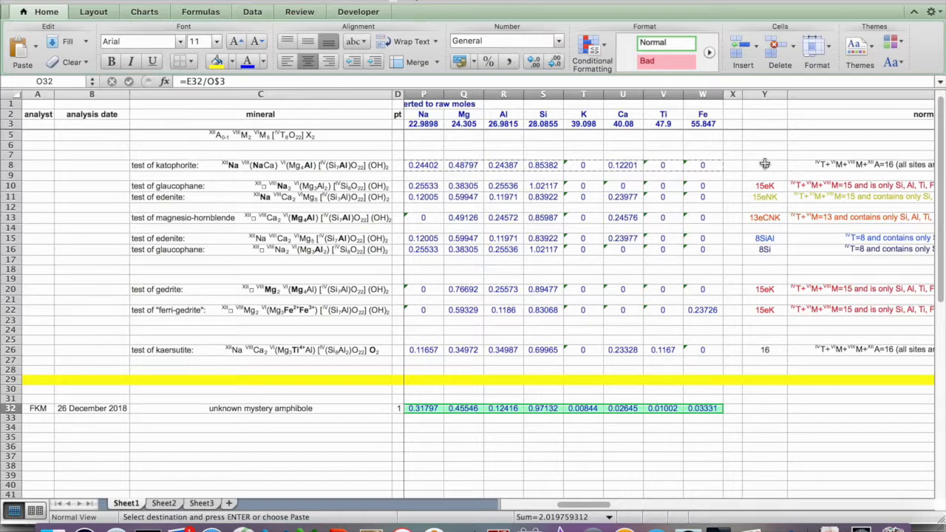
drag(765, 165, 942, 165)
drag(942, 165, 454, 167)
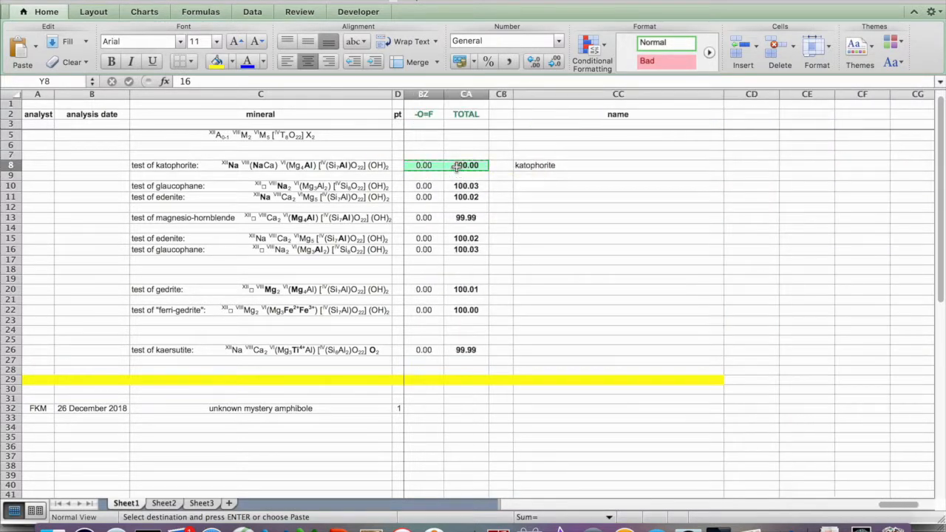
scroll(456, 166, left, 15)
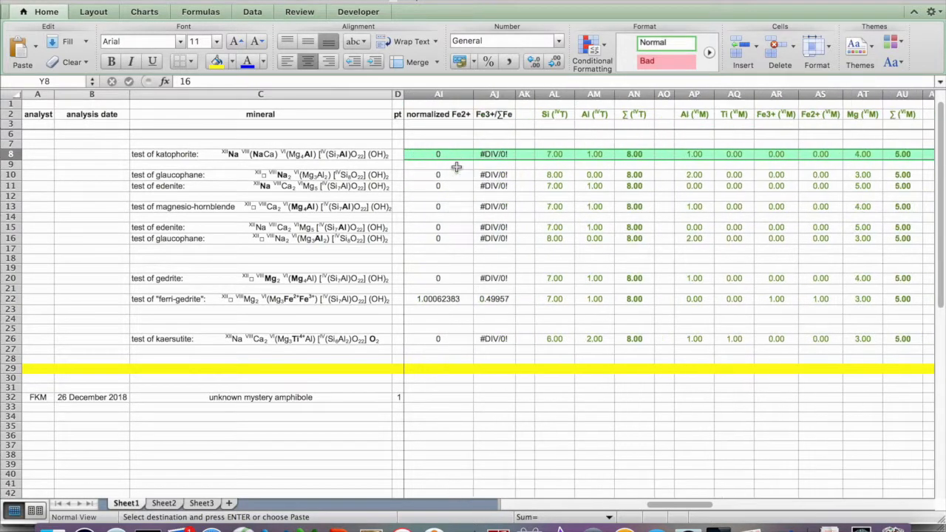
scroll(457, 166, left, 8)
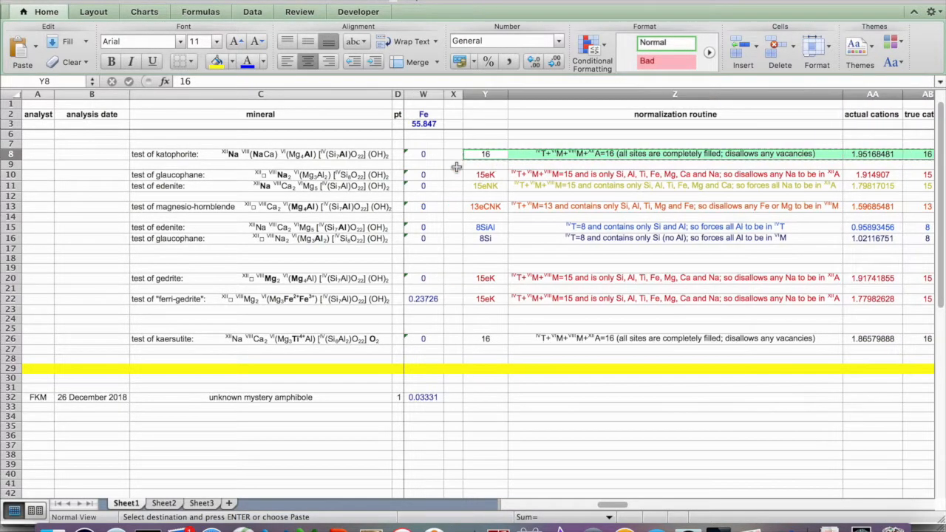
click(487, 401)
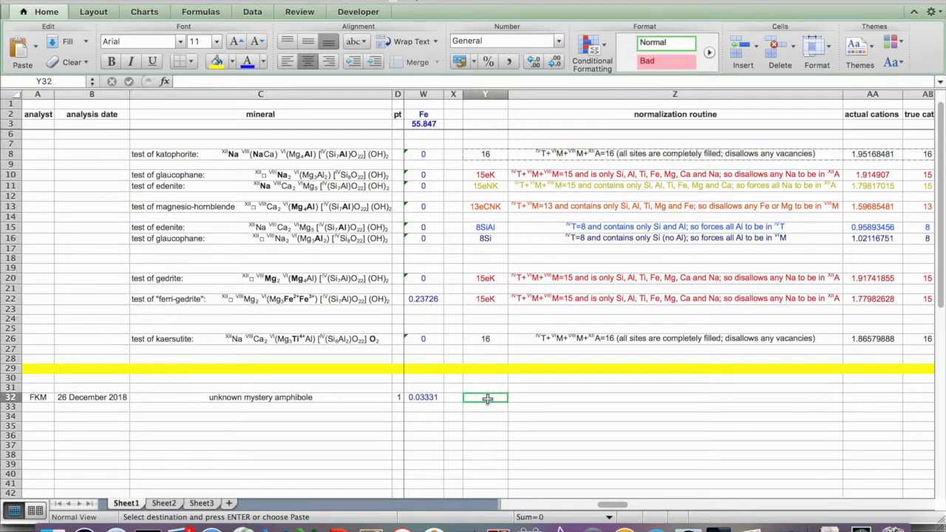
key(super+v)
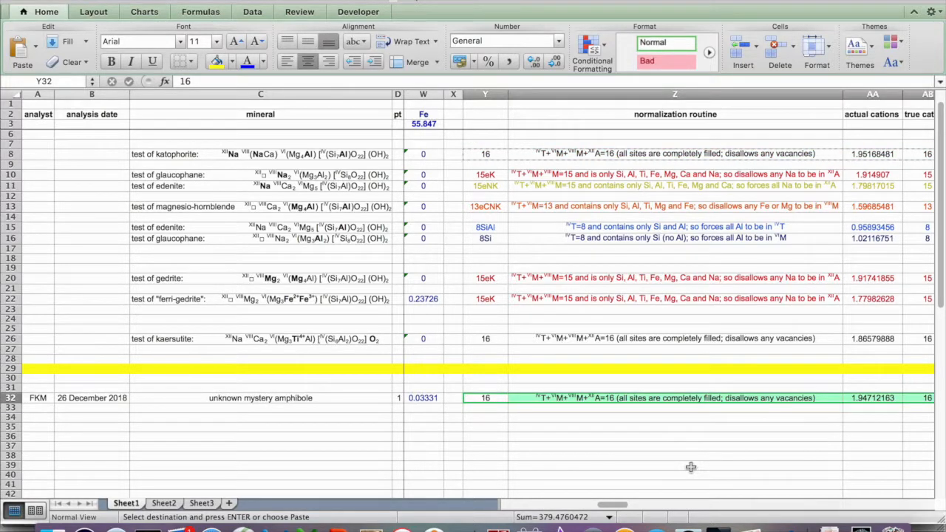
Step: Examine the unknown amphibole's normalization factor, charge balance, Fe ratio, and T, M and A site occupancies under the 16-cation normalization in row 32
scroll(690, 467, right, 6)
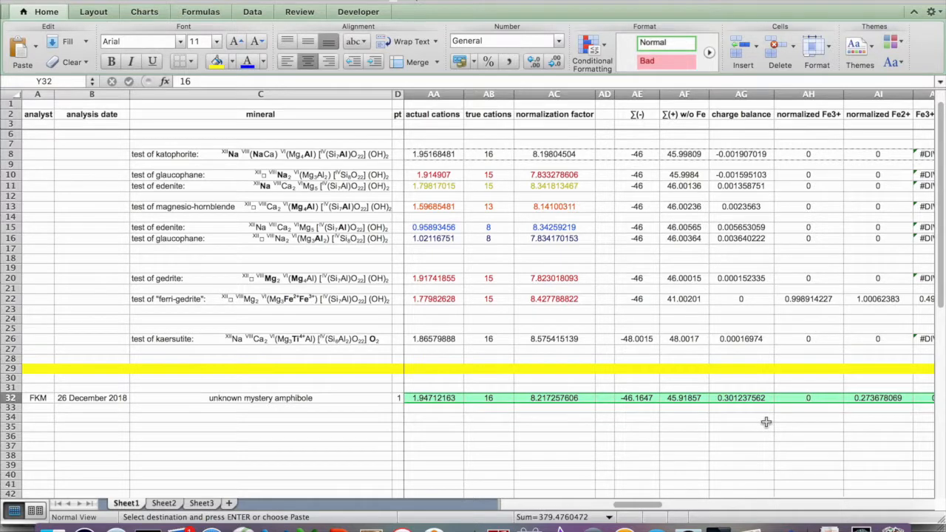
scroll(766, 422, right, 5)
scroll(766, 422, right, 2)
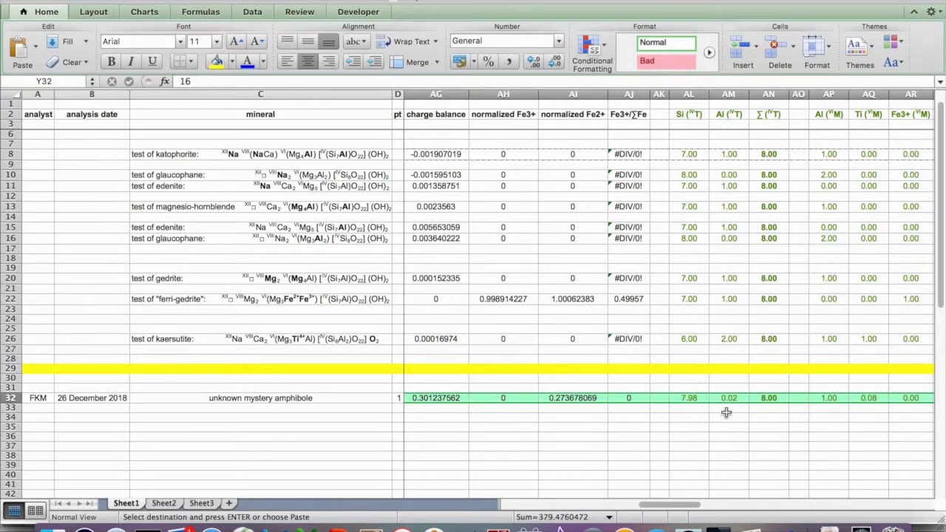
scroll(727, 412, right, 1)
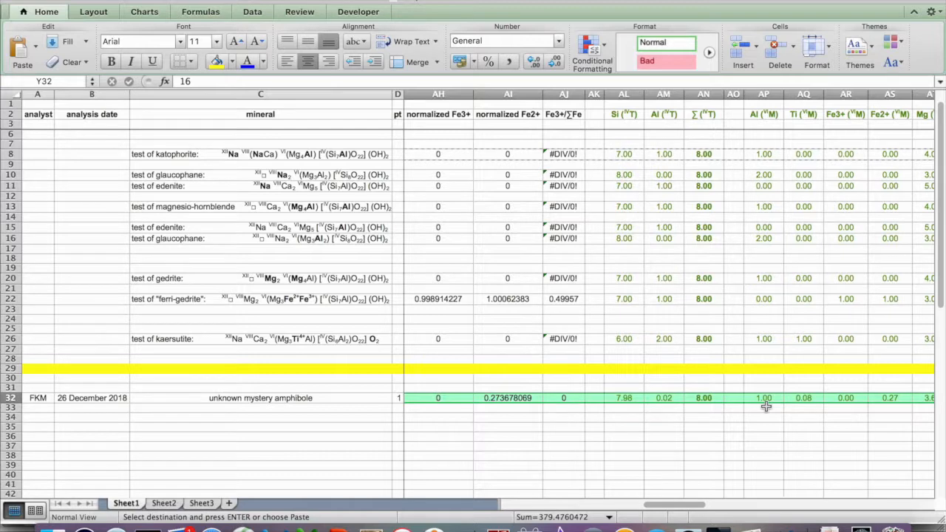
scroll(766, 406, right, 3)
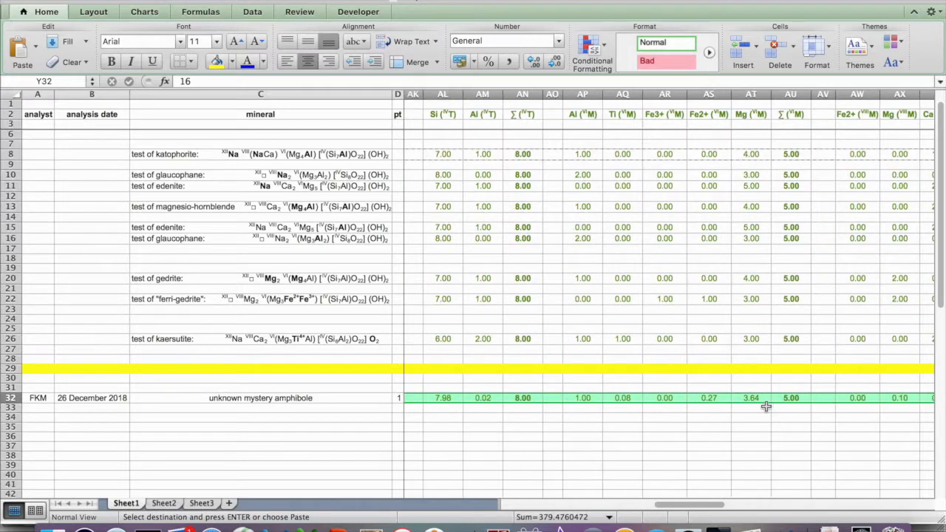
scroll(766, 406, right, 1)
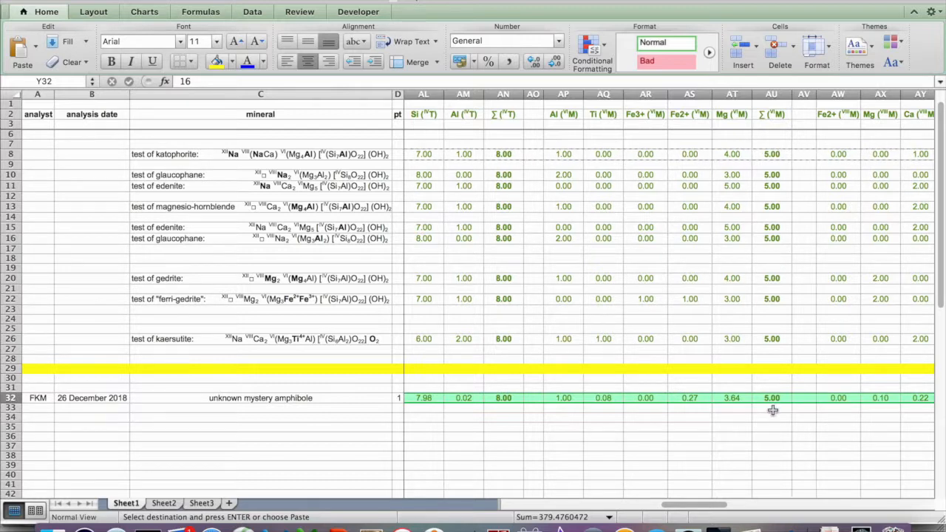
scroll(772, 410, right, 4)
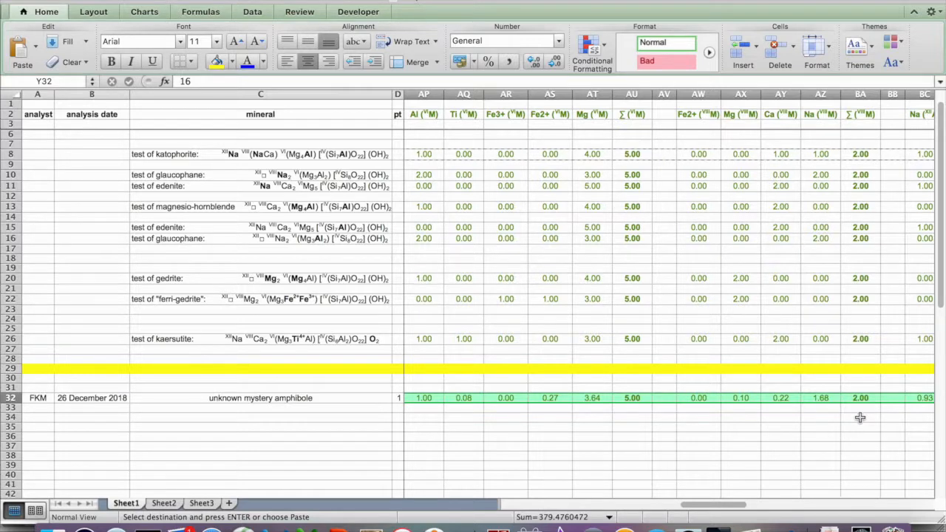
scroll(860, 418, right, 4)
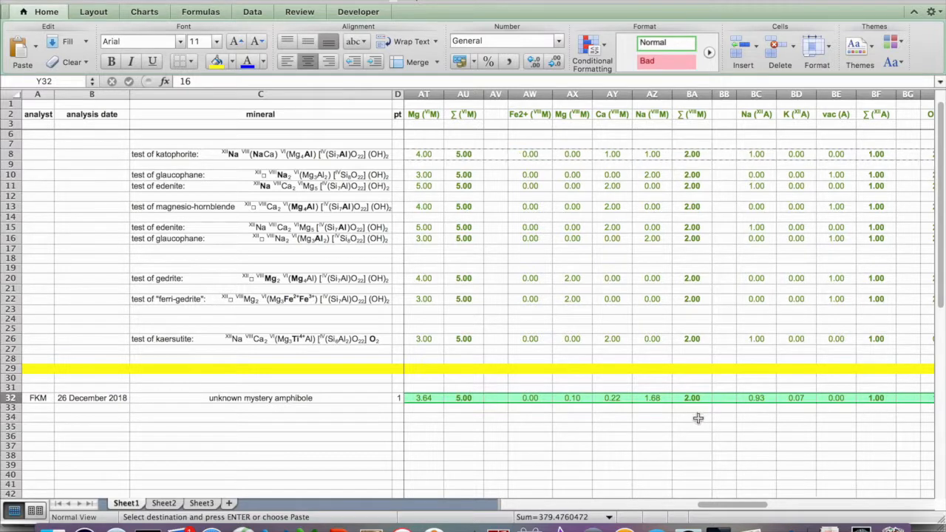
scroll(699, 418, left, 2)
scroll(553, 418, left, 5)
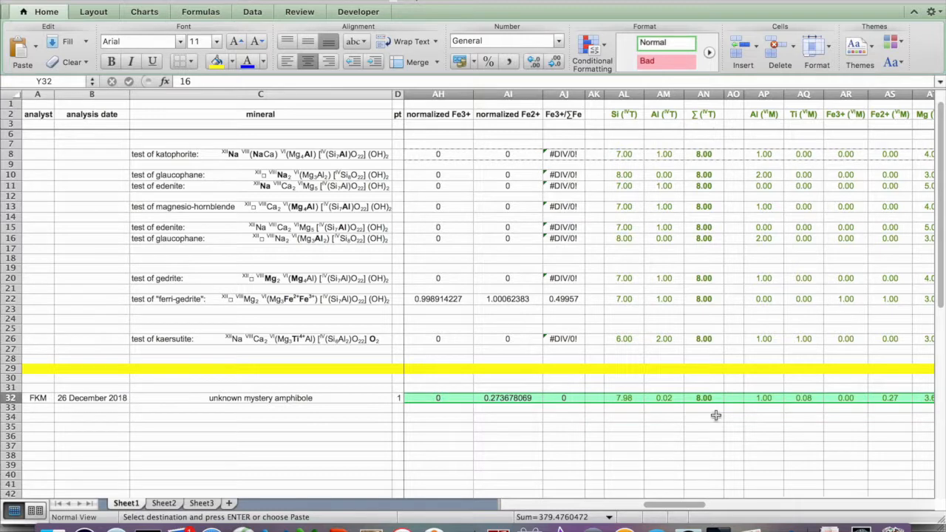
scroll(716, 415, left, 5)
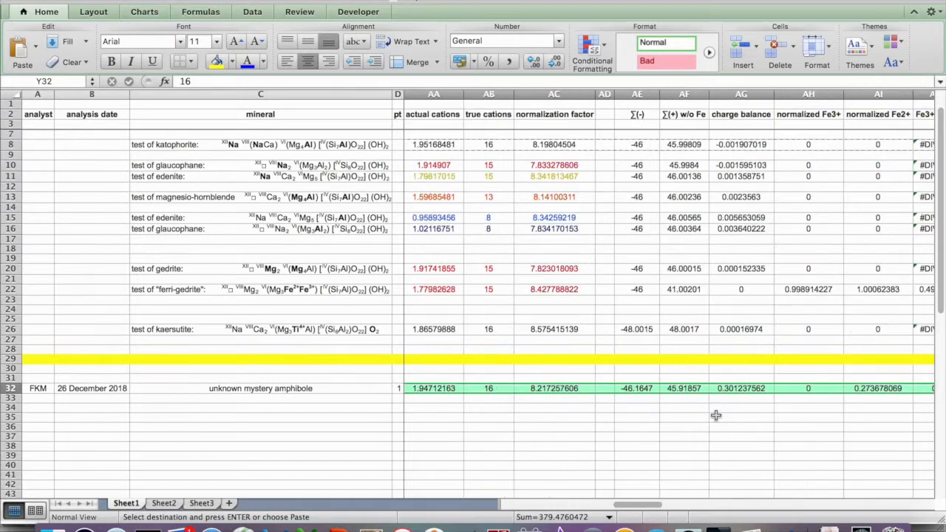
scroll(715, 415, left, 1)
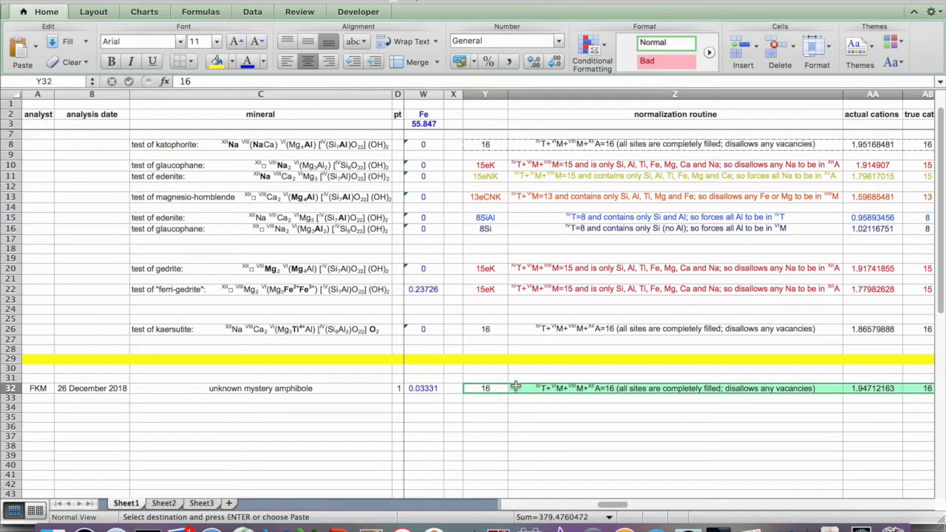
Step: Check the unknown amphibole's X site occupancy, oxide weights, subtotal, fluorine correction and oxide total in row 32
scroll(688, 429, right, 10)
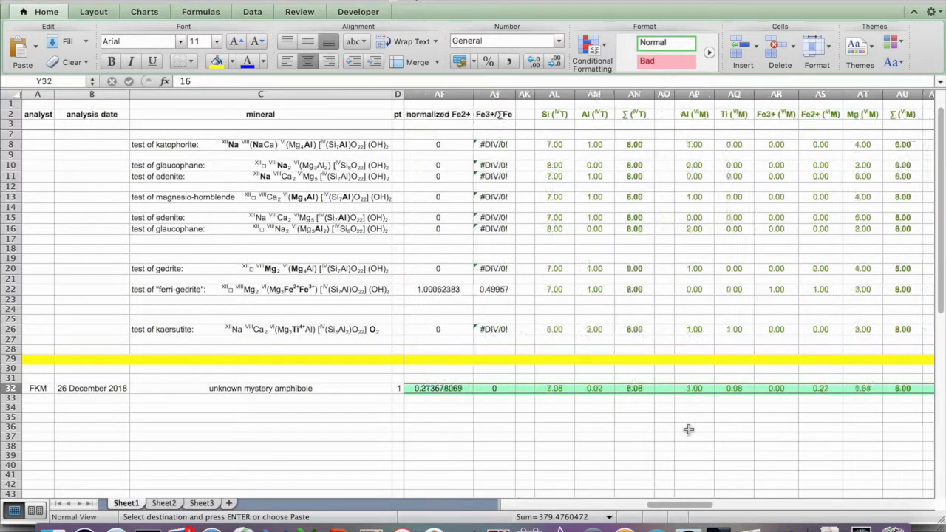
scroll(688, 430, right, 7)
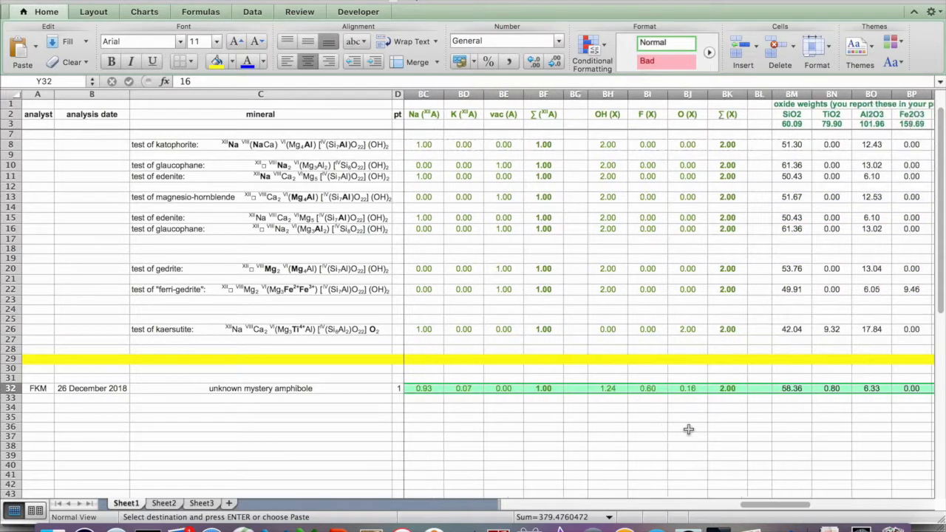
scroll(688, 429, down, 1)
scroll(688, 430, right, 6)
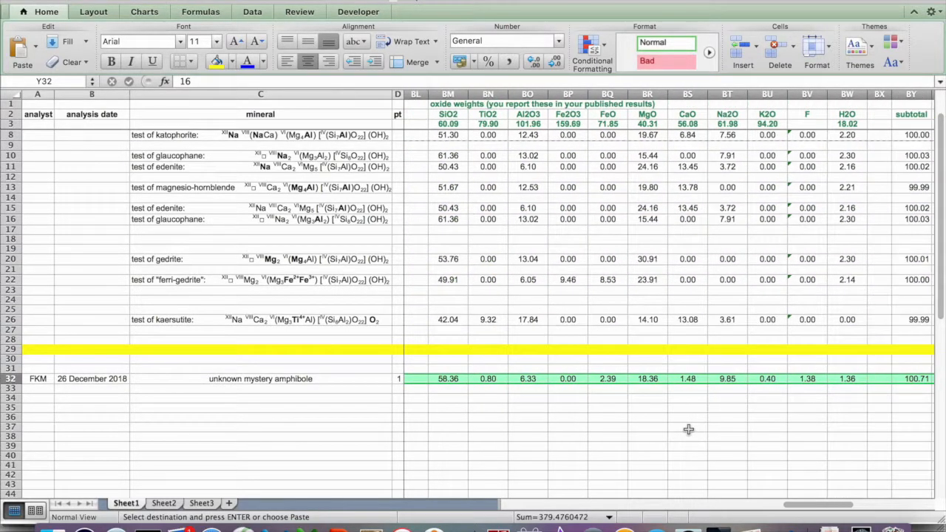
scroll(688, 430, right, 3)
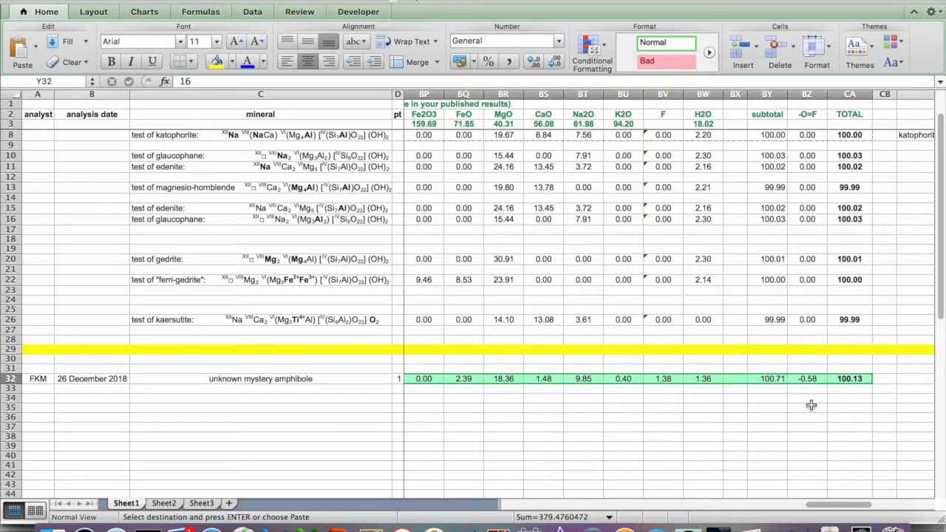
Step: Copy the unknown mystery amphibole's sample details, raw weight percentages and raw moles from A32 through W32 into row 34, starting at A34
scroll(813, 405, left, 15)
scroll(811, 405, down, 2)
scroll(811, 405, left, 10)
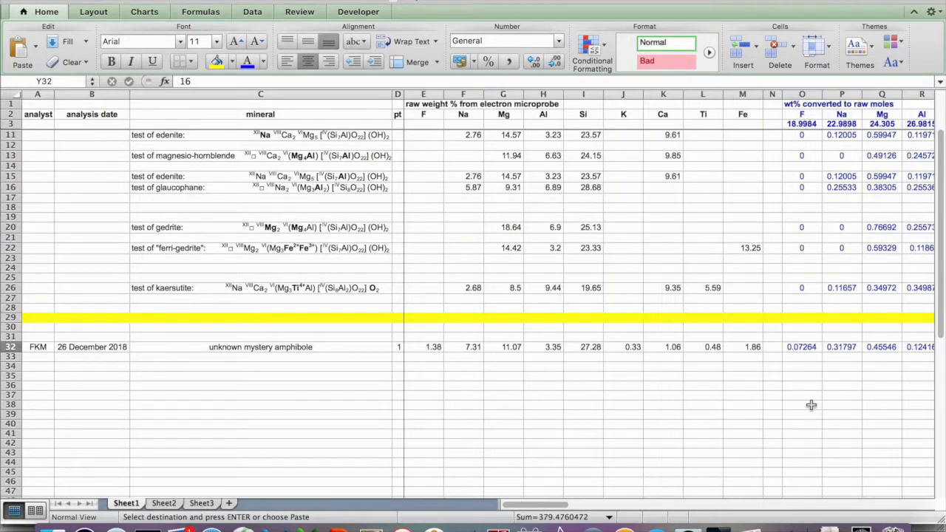
drag(34, 352, 339, 360)
drag(464, 357, 432, 346)
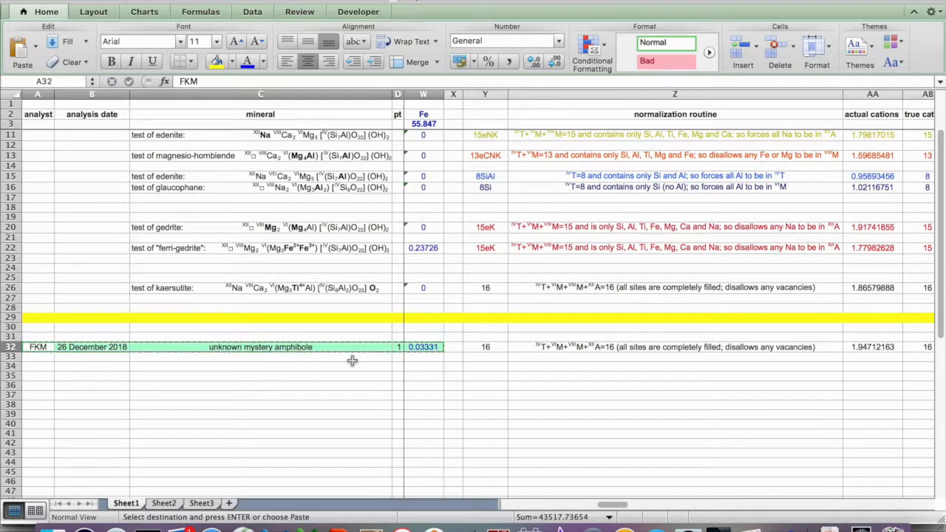
click(36, 369)
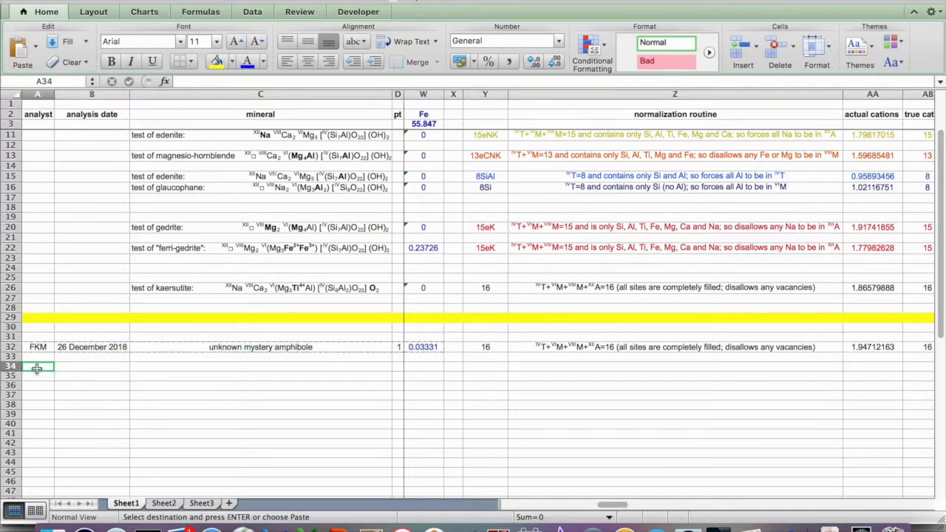
key(super+v)
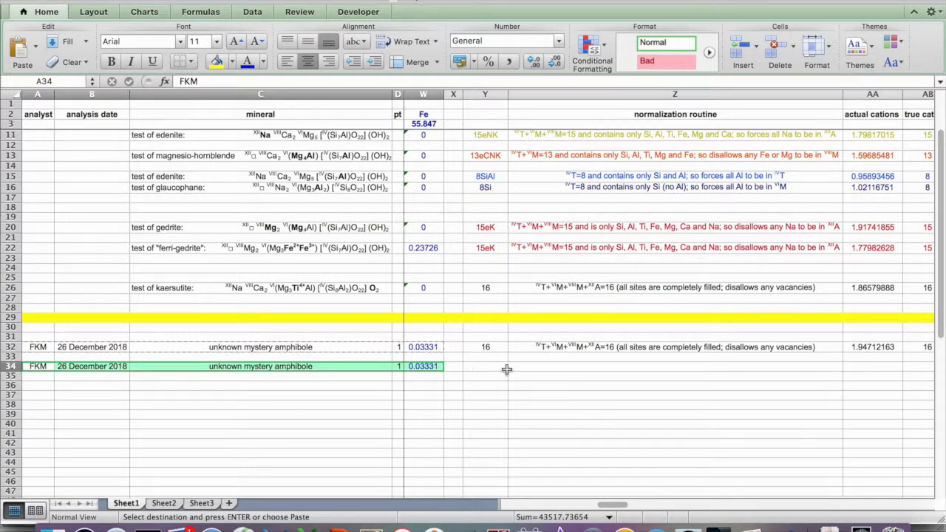
Step: Copy glaucophane's 15eK normalization, charge-balance, site-occupancy and oxide formulas from Y10 through CA10 into the duplicated unknown amphibole row, starting at Y34
scroll(584, 403, up, 3)
scroll(584, 403, left, 1)
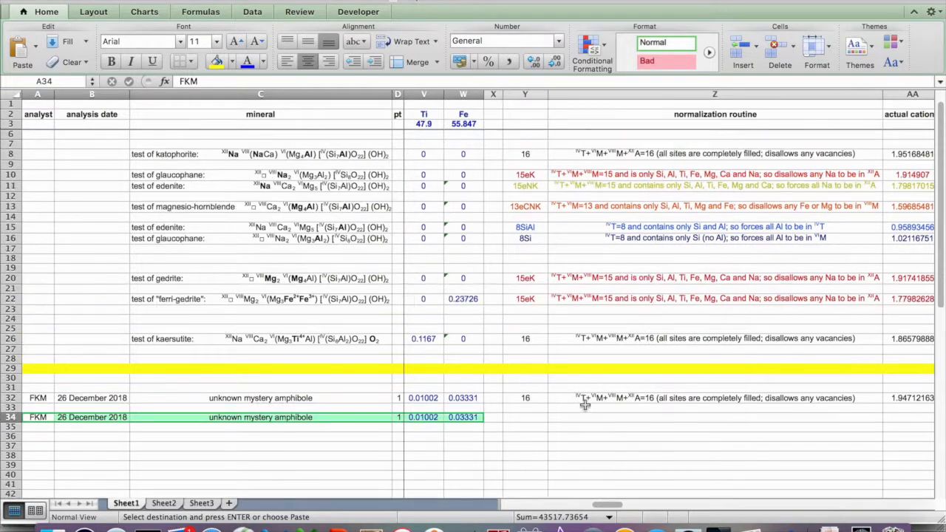
scroll(584, 404, up, 1)
drag(524, 195, 405, 198)
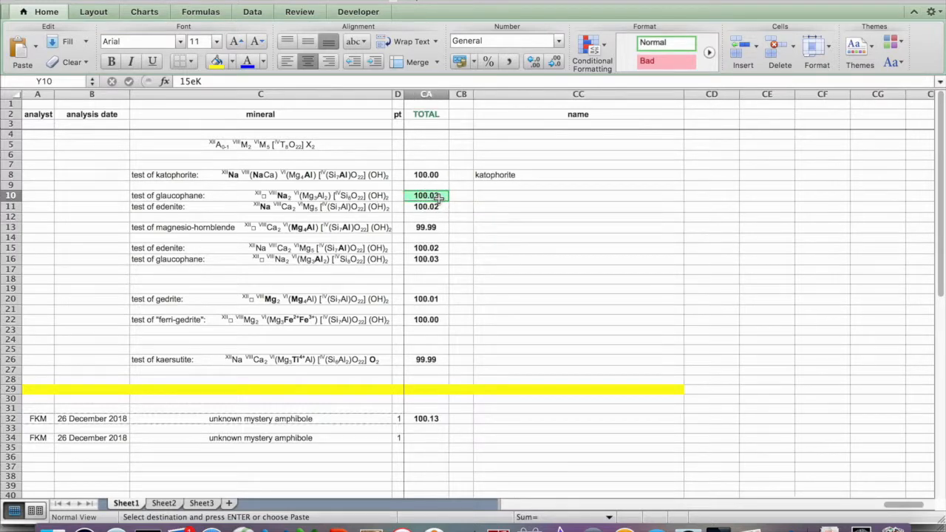
scroll(638, 267, left, 20)
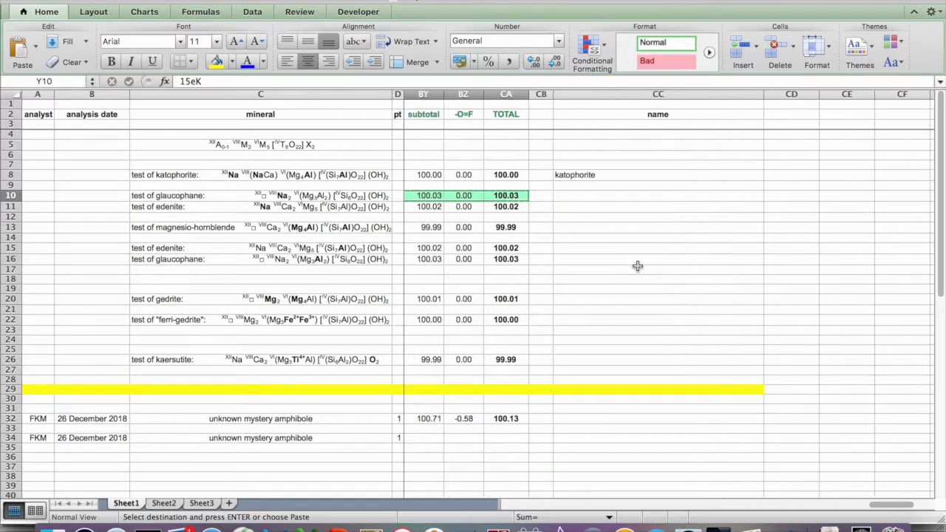
scroll(638, 266, left, 20)
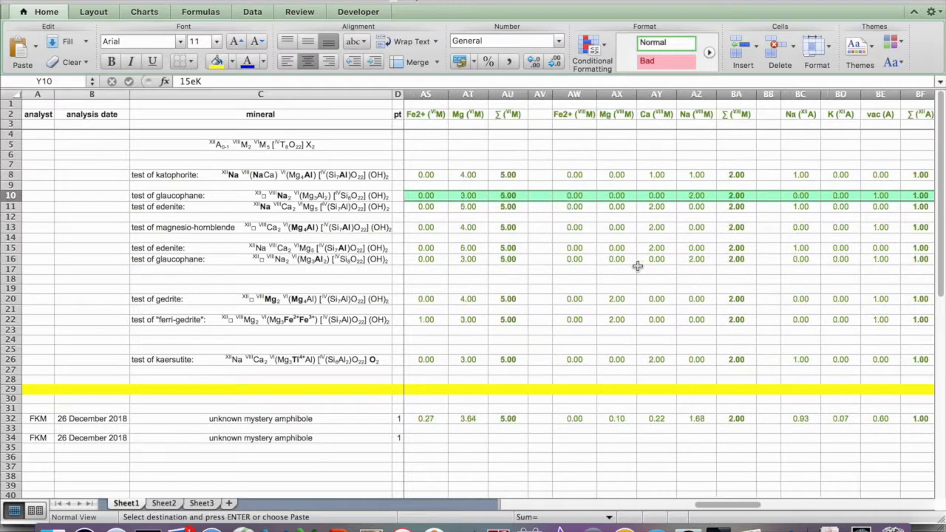
scroll(637, 266, left, 10)
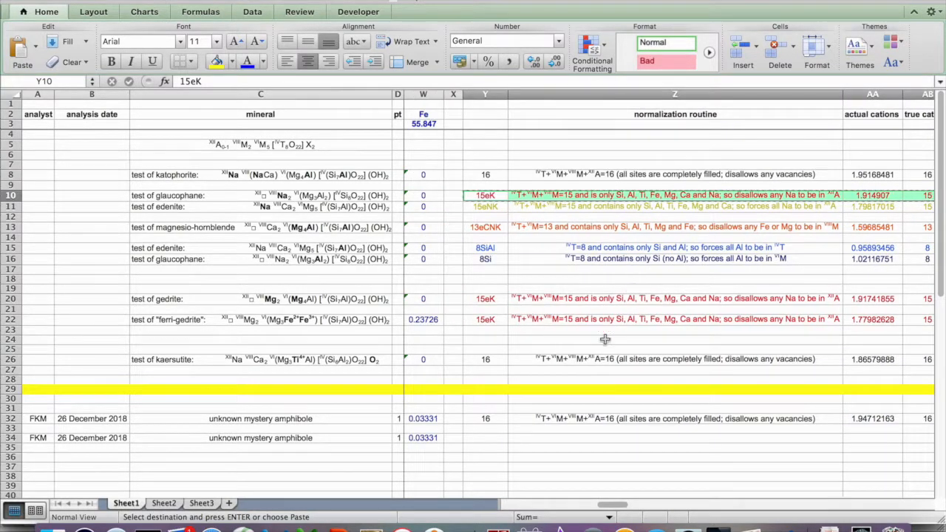
click(484, 438)
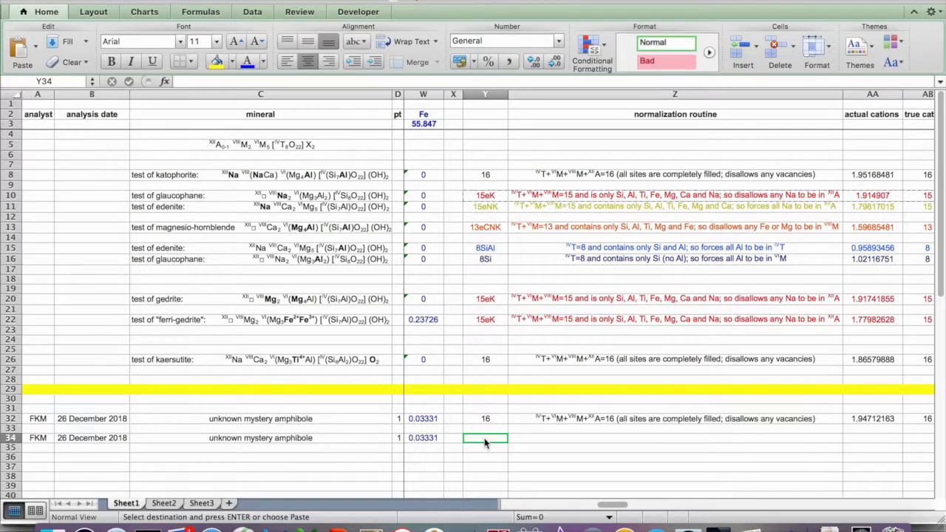
key(super+v)
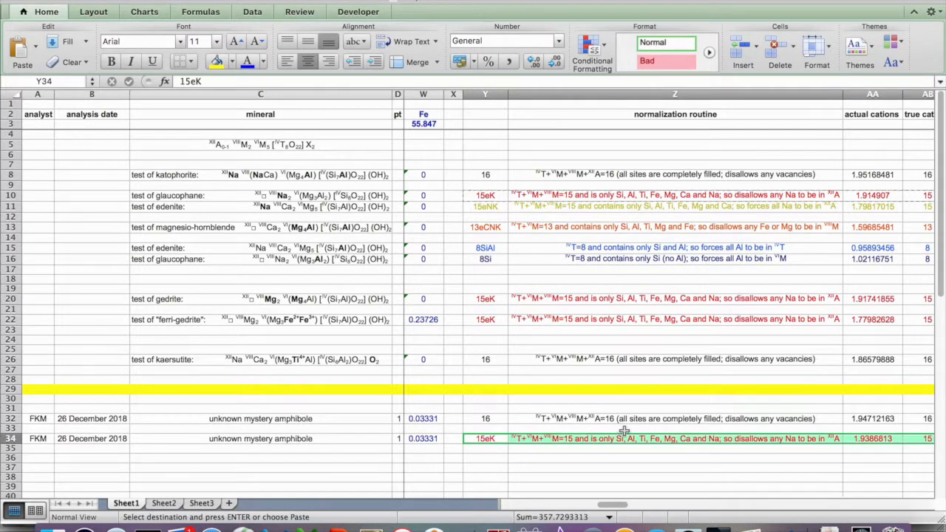
Step: Check the unknown amphibole's charge balance, Fe ratio, and T and VI-M site occupancies under 15eK, and undo the formulas pasted into row 34
scroll(624, 431, right, 5)
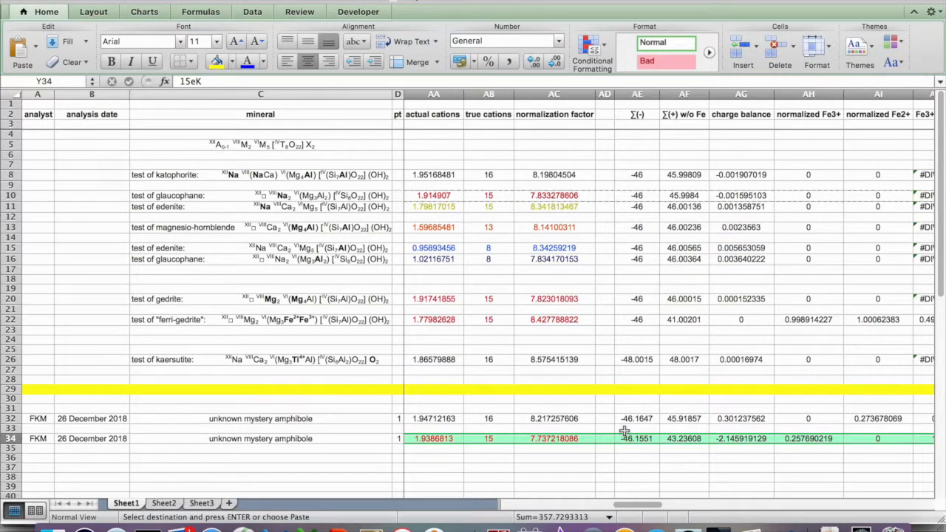
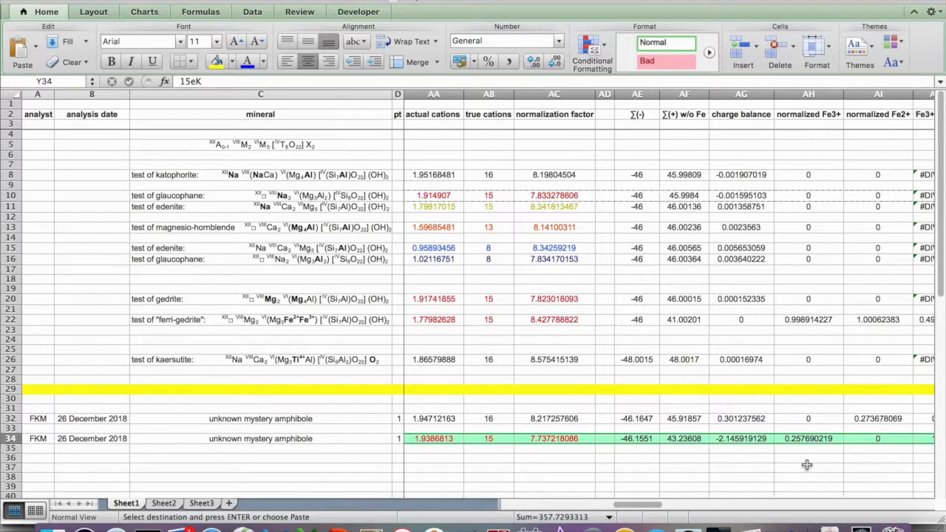
scroll(811, 467, right, 3)
scroll(807, 464, right, 1)
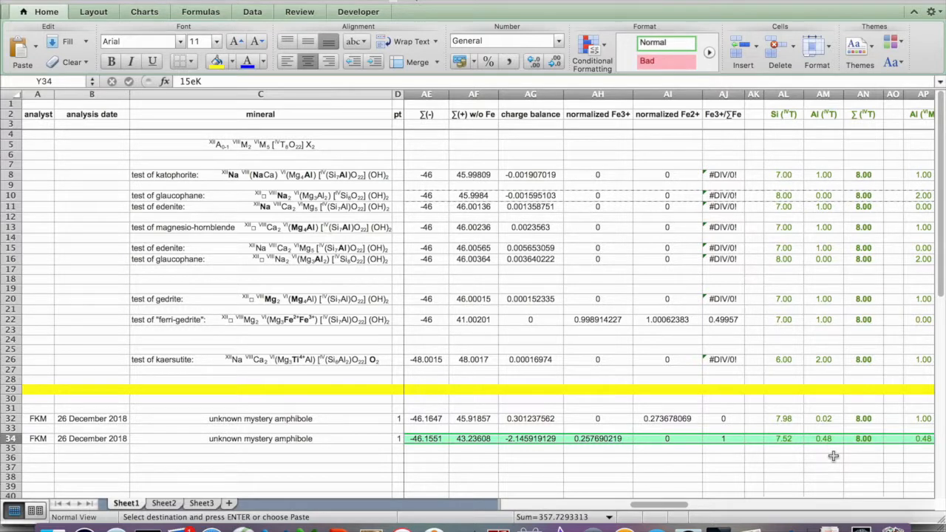
scroll(833, 456, right, 6)
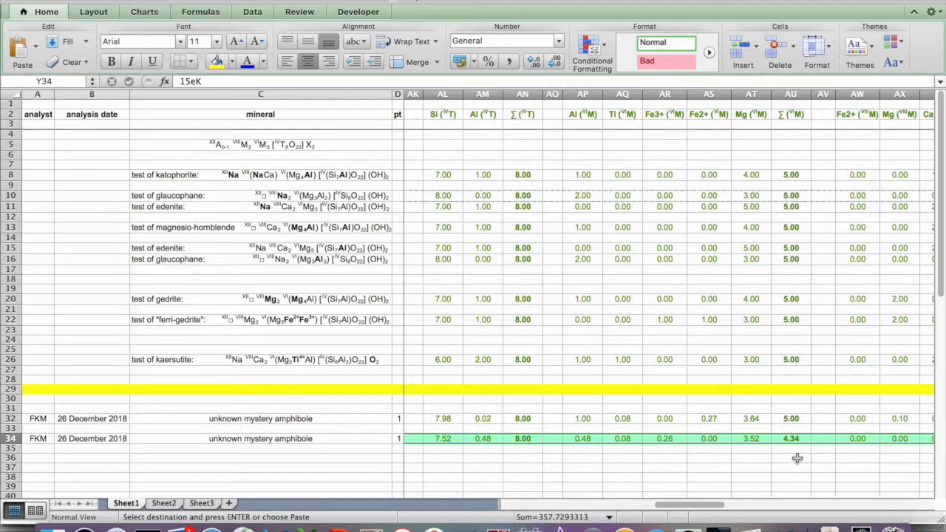
scroll(796, 458, left, 15)
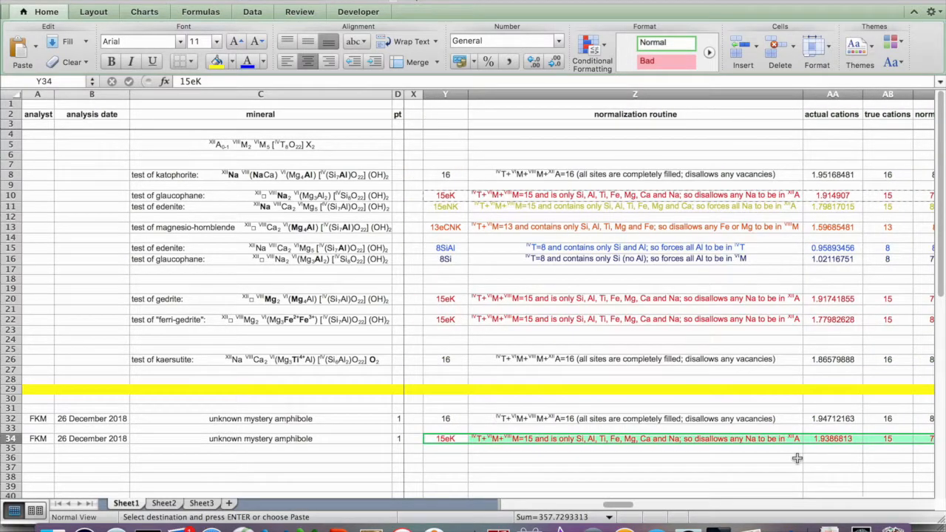
click(118, 0)
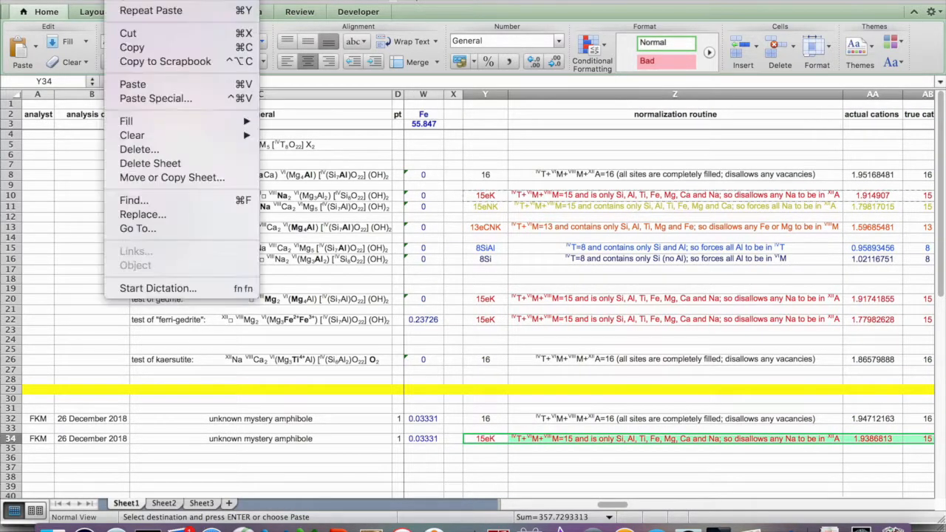
click(134, 3)
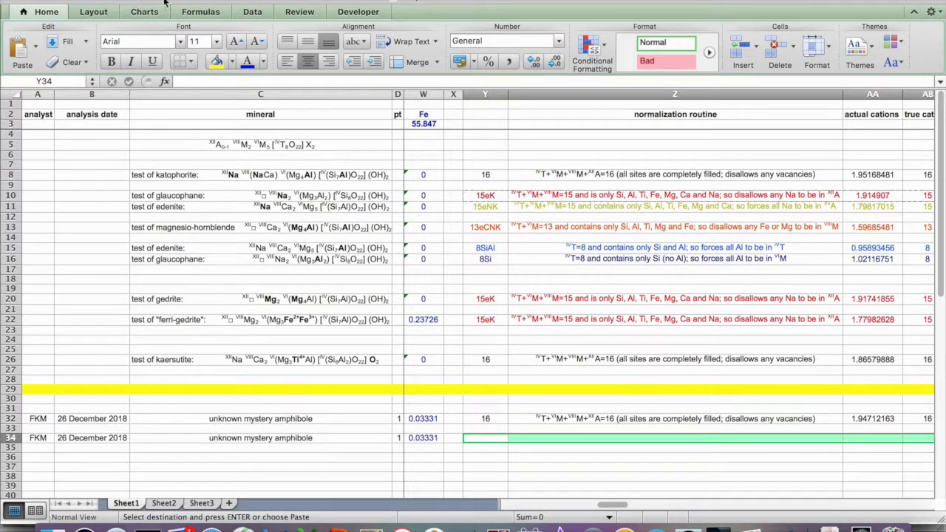
Step: Copy edenite's 15eNK normalization, charge-balance, site-occupancy and oxide formulas from Y11 through CA11 into the duplicated unknown amphibole row, starting at Y34
drag(485, 209, 595, 215)
drag(758, 215, 660, 208)
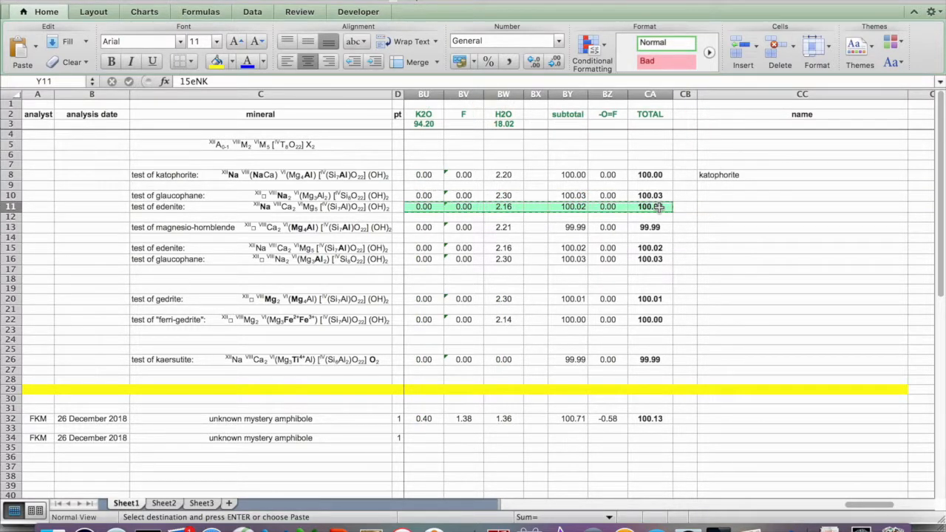
scroll(658, 207, left, 15)
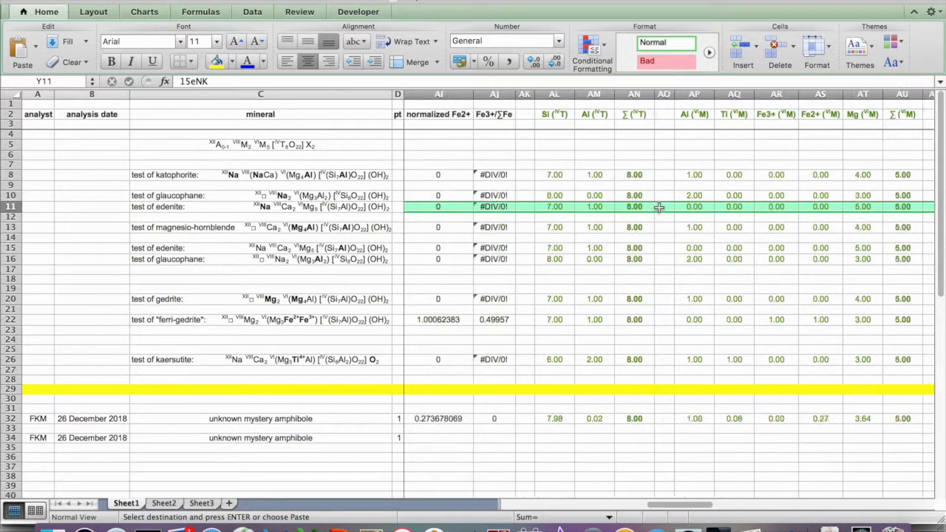
scroll(659, 207, left, 12)
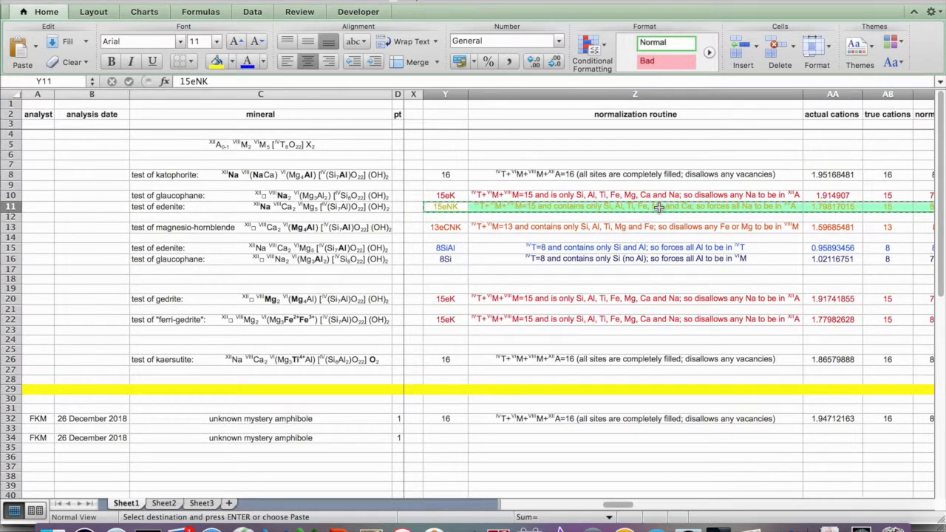
scroll(658, 207, left, 1)
click(491, 439)
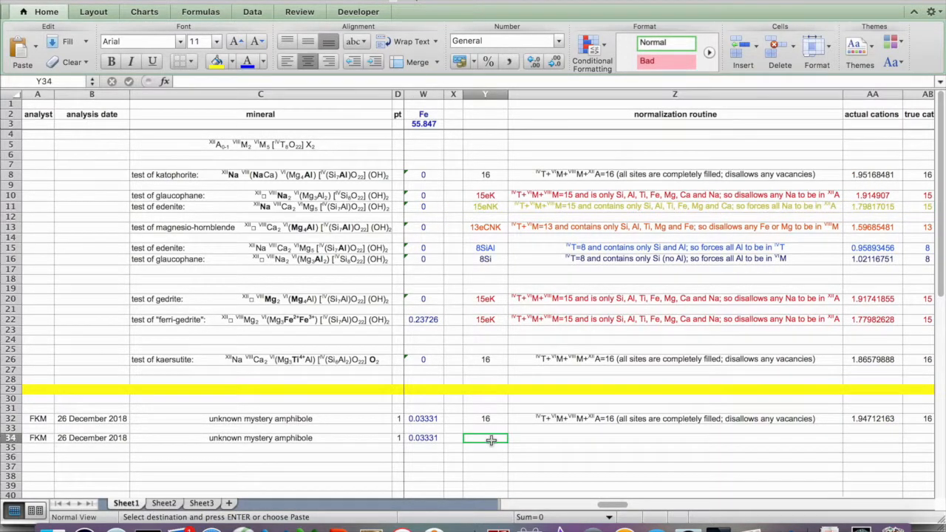
key(super+v)
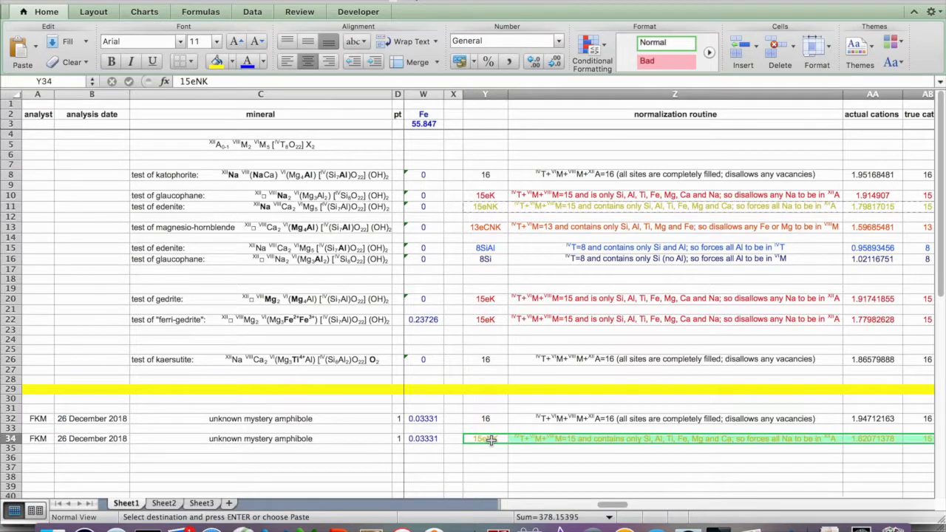
Step: Check the unknown amphibole's normalization factor and charge balance under 15eNK, and undo the formulas pasted into row 34
scroll(491, 439, right, 5)
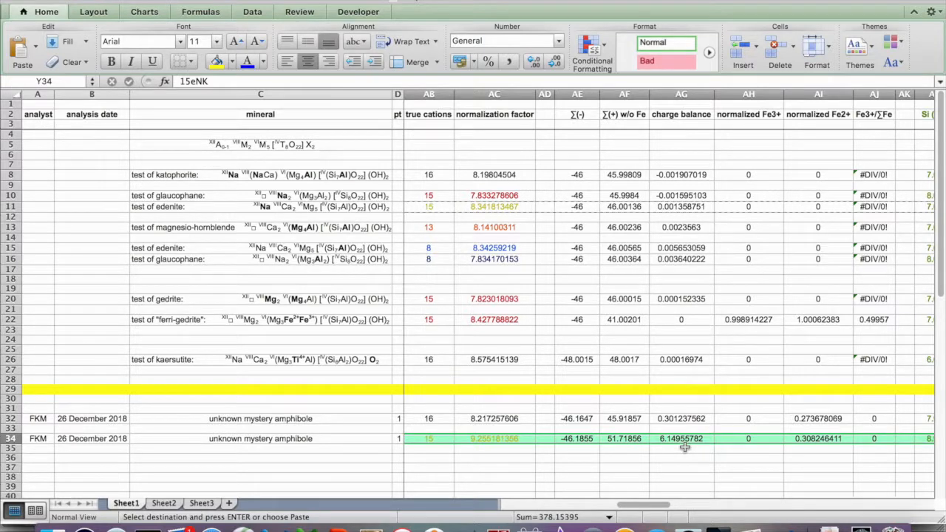
scroll(684, 447, left, 5)
scroll(684, 447, left, 3)
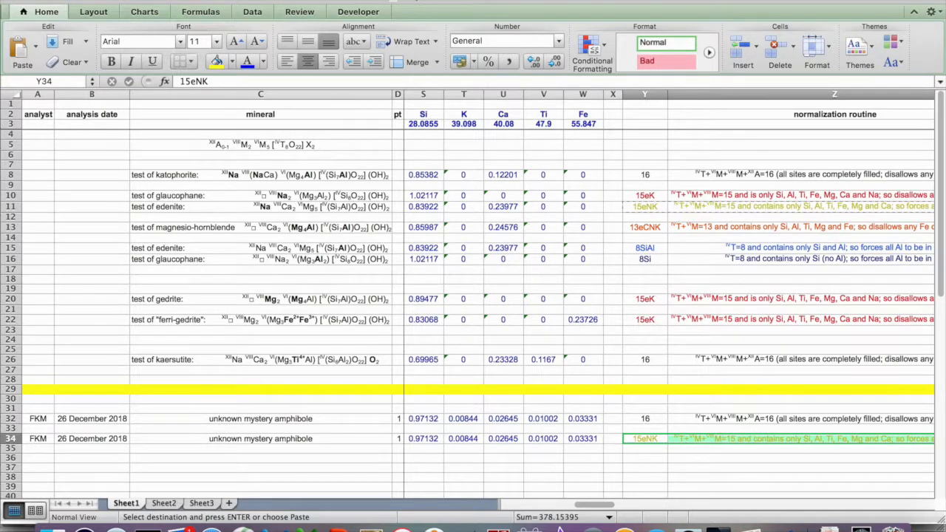
click(129, 1)
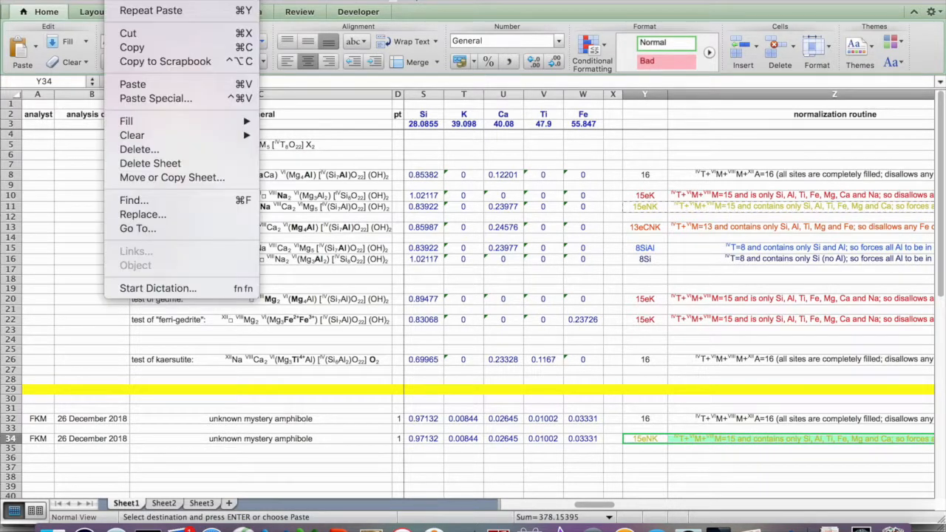
click(131, 2)
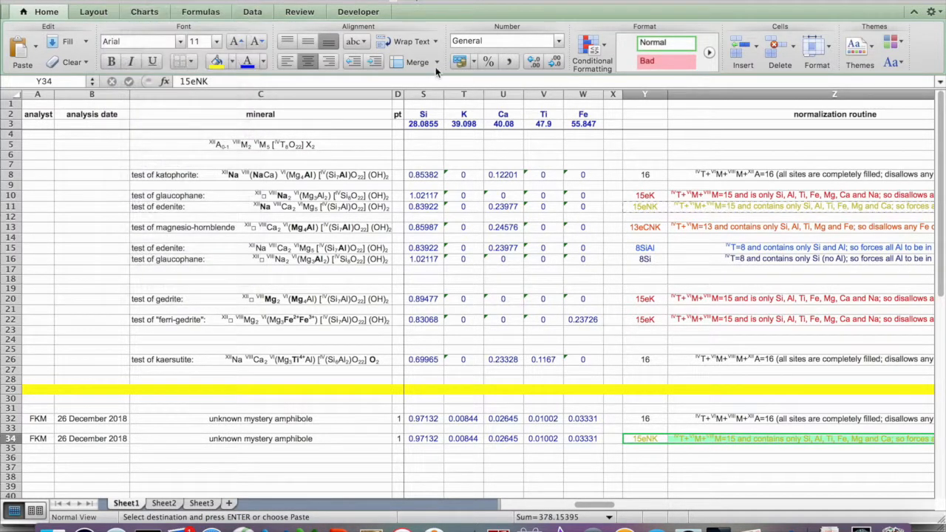
Step: Copy magnesio-hornblende's 13eCNK normalization, charge-balance, site-occupancy and oxide formulas from Y13 through CA13 into the duplicated unknown amphibole row, starting at Y34
drag(653, 230, 438, 228)
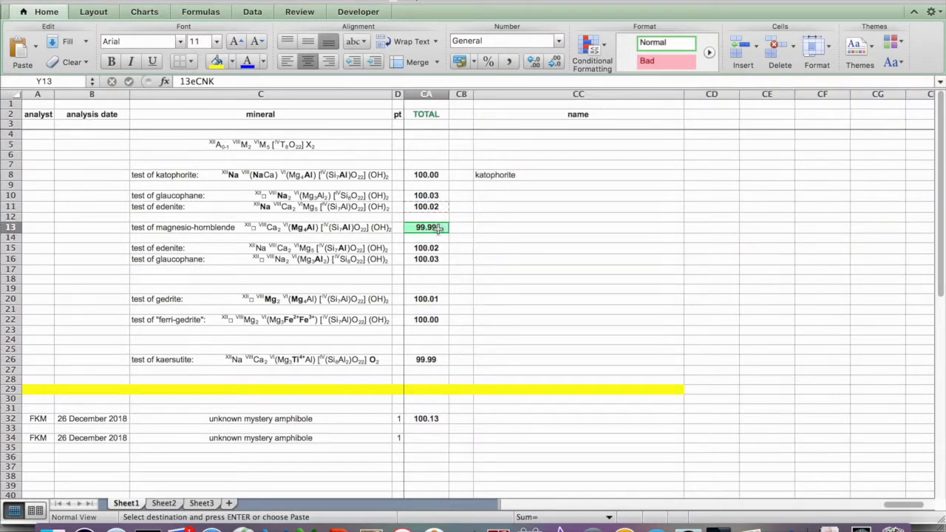
scroll(670, 307, left, 10)
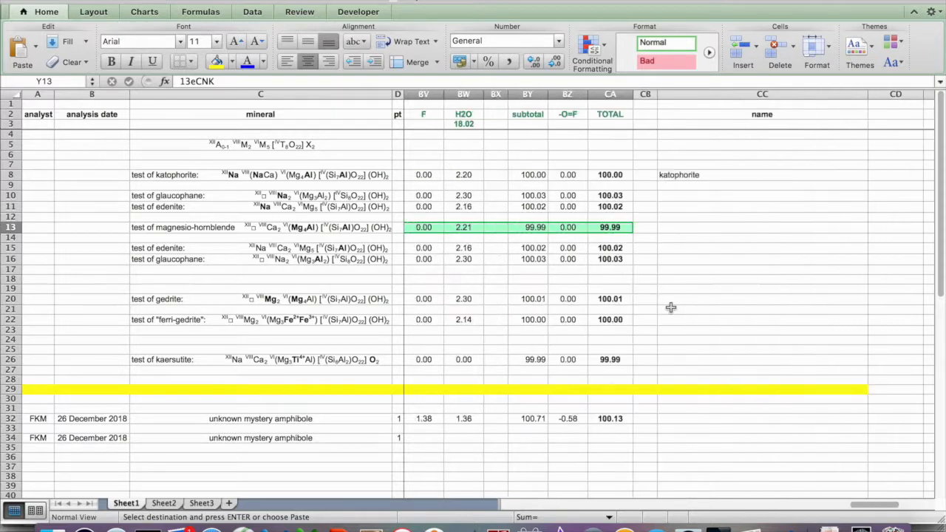
scroll(669, 307, left, 10)
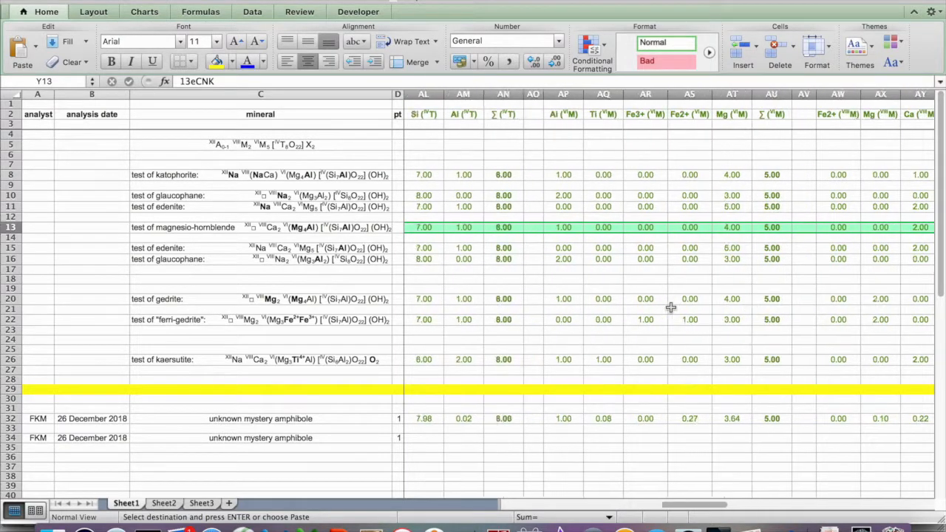
scroll(670, 307, left, 6)
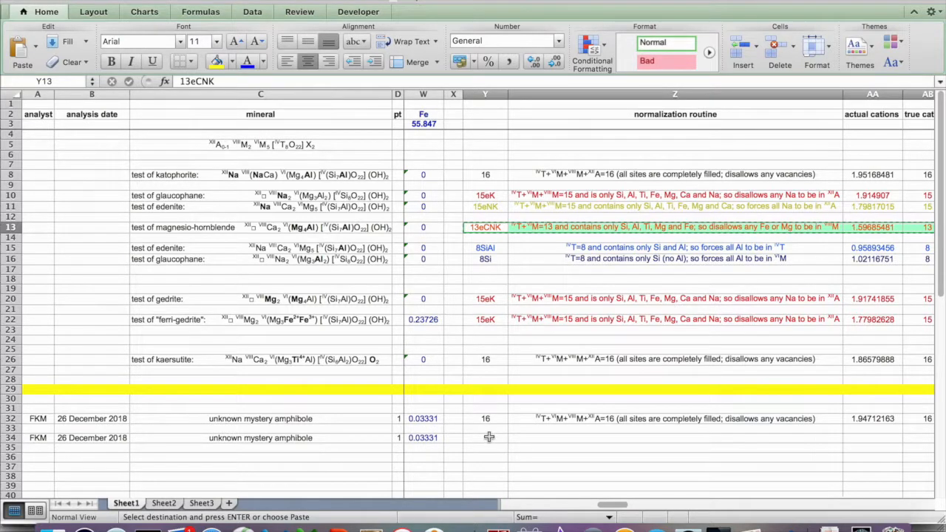
click(489, 437)
key(super+v)
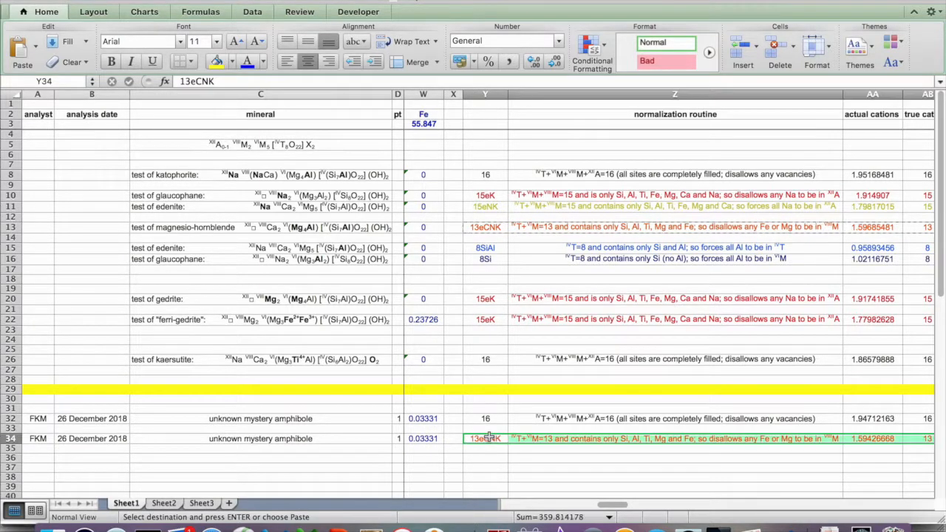
Step: Examine the unknown amphibole's normalization factor, charge balance, Fe ratio, and T, M and A site occupancies under 13eCNK in row 34
scroll(488, 438, right, 8)
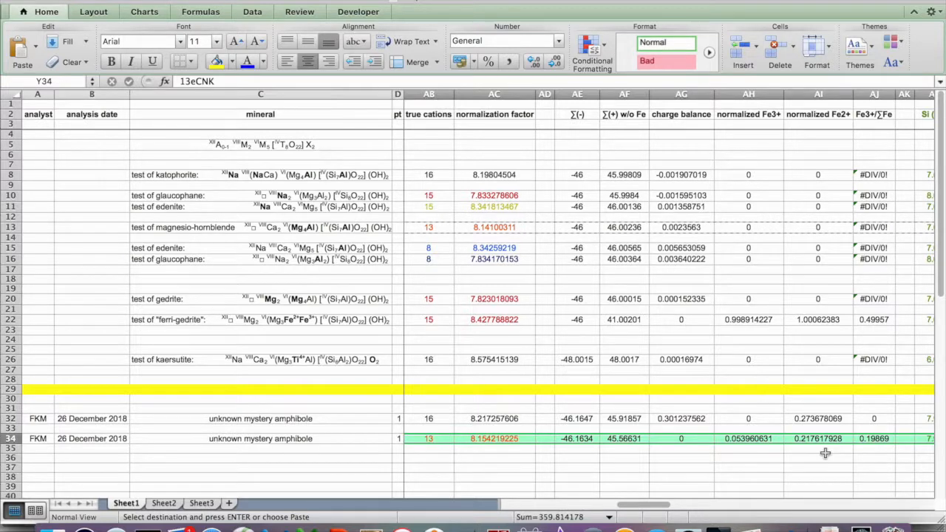
scroll(825, 453, right, 3)
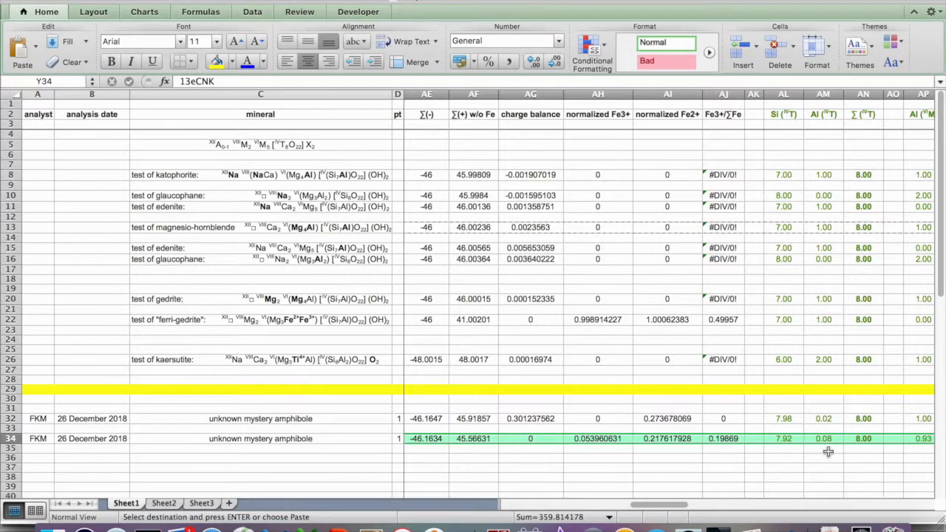
scroll(831, 460, right, 2)
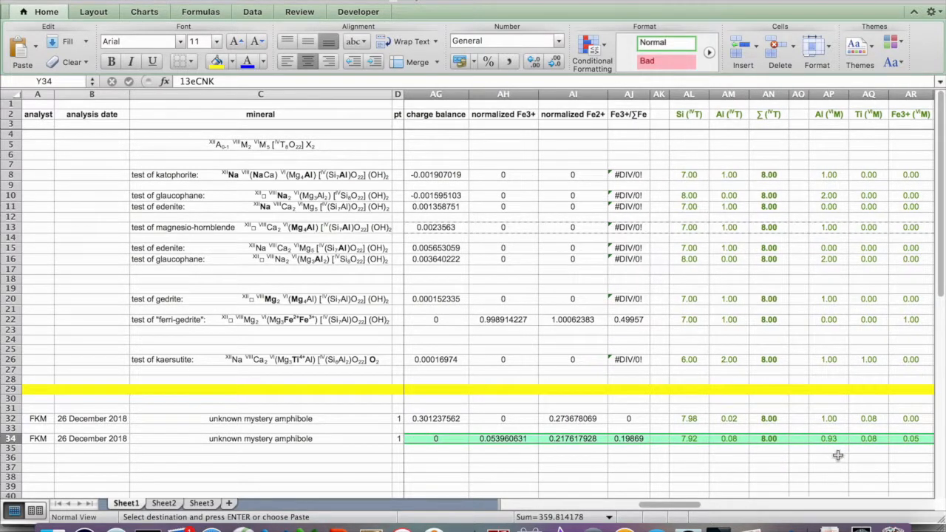
scroll(838, 455, right, 3)
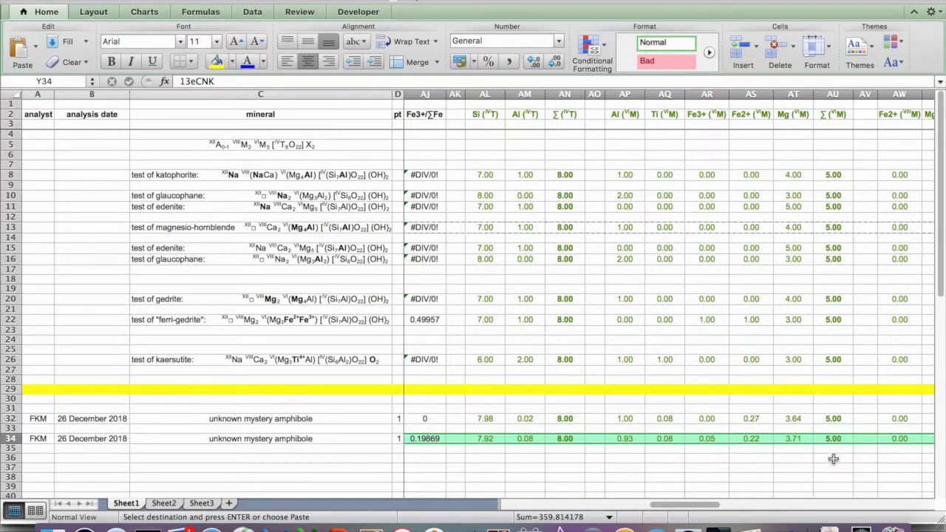
scroll(833, 459, right, 5)
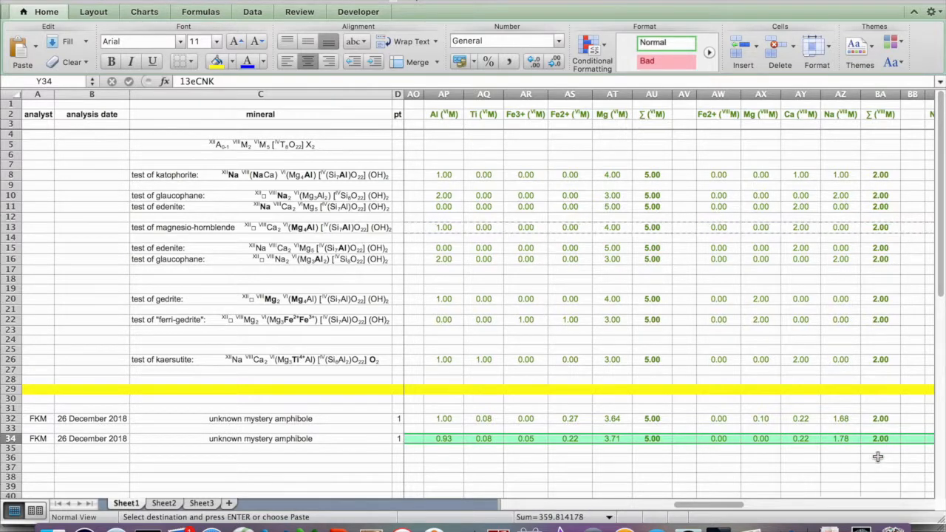
scroll(877, 457, right, 5)
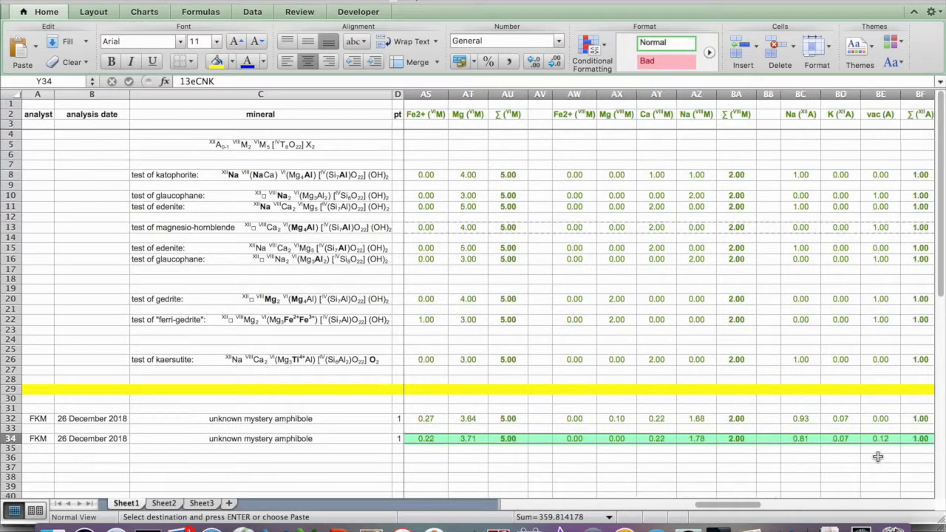
scroll(878, 457, right, 1)
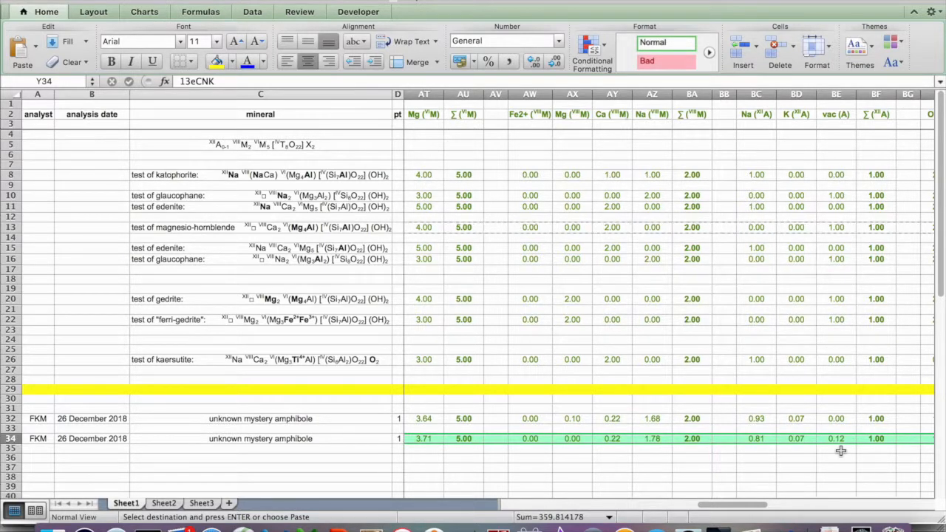
Step: Compare the X site occupancy, oxide weights, subtotal, fluorine correction and oxide total of row 34's 13eCNK calculation with row 32's 16-cation calculation
scroll(840, 451, right, 3)
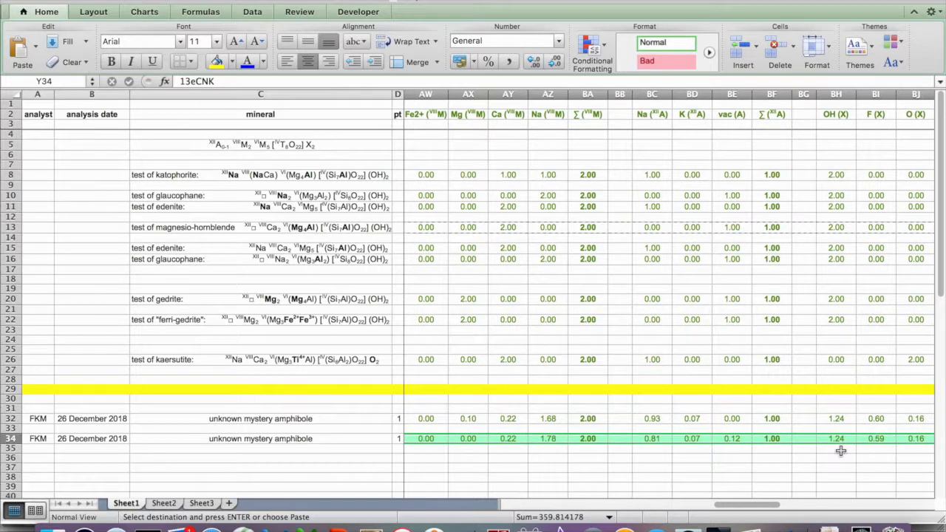
scroll(841, 451, right, 2)
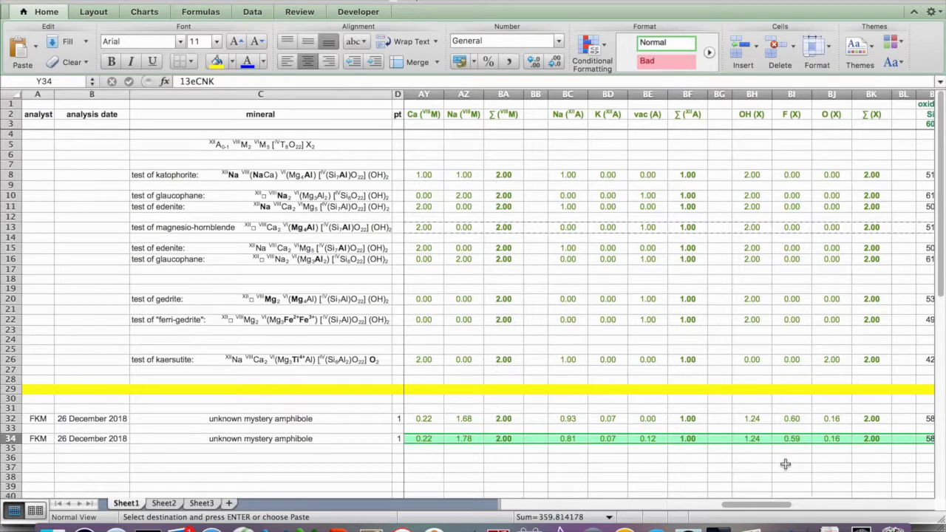
scroll(786, 461, right, 5)
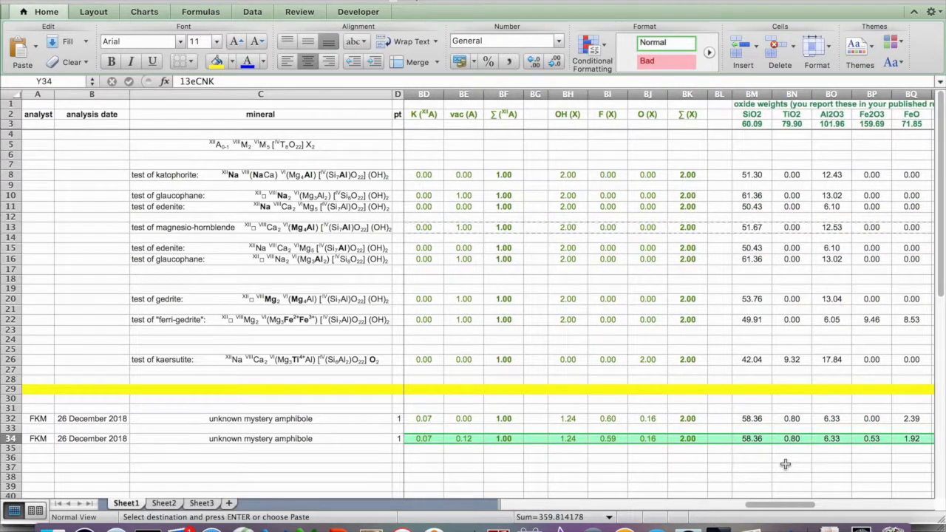
scroll(785, 463, right, 7)
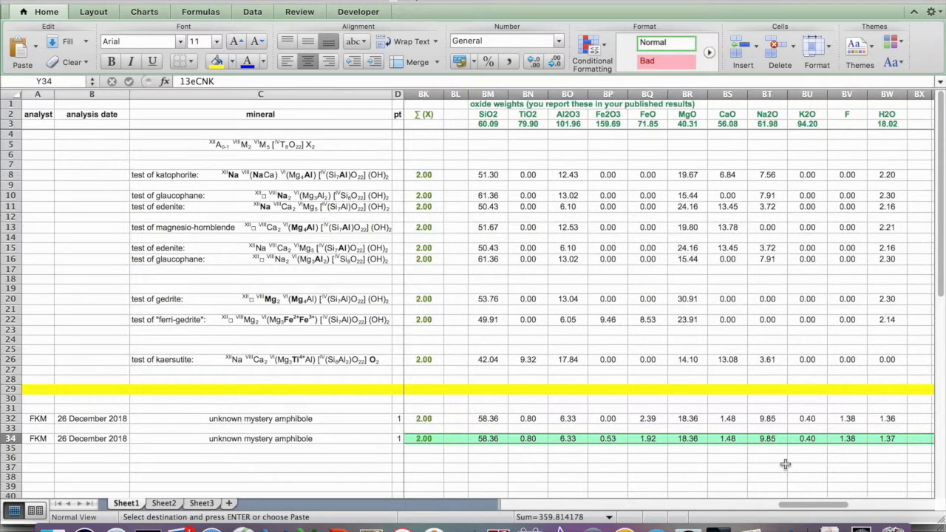
scroll(785, 463, right, 4)
scroll(786, 464, right, 1)
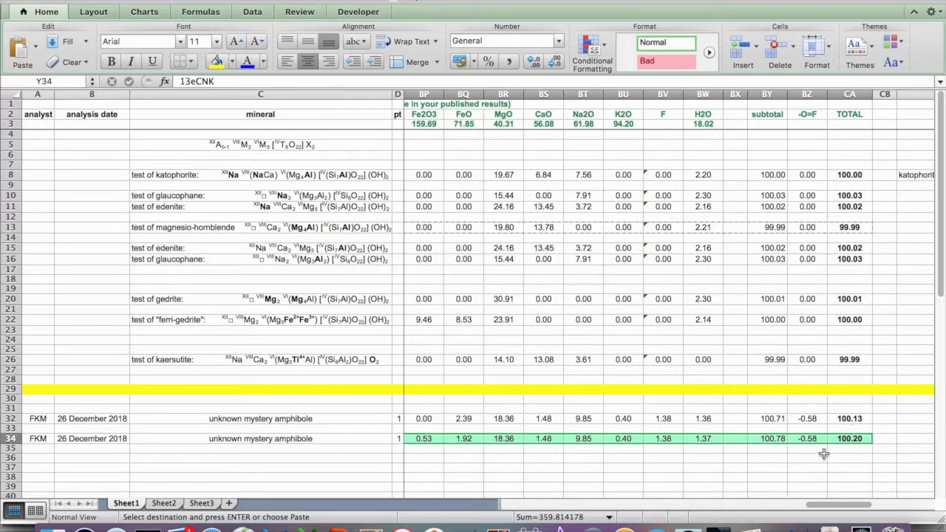
scroll(730, 451, left, 10)
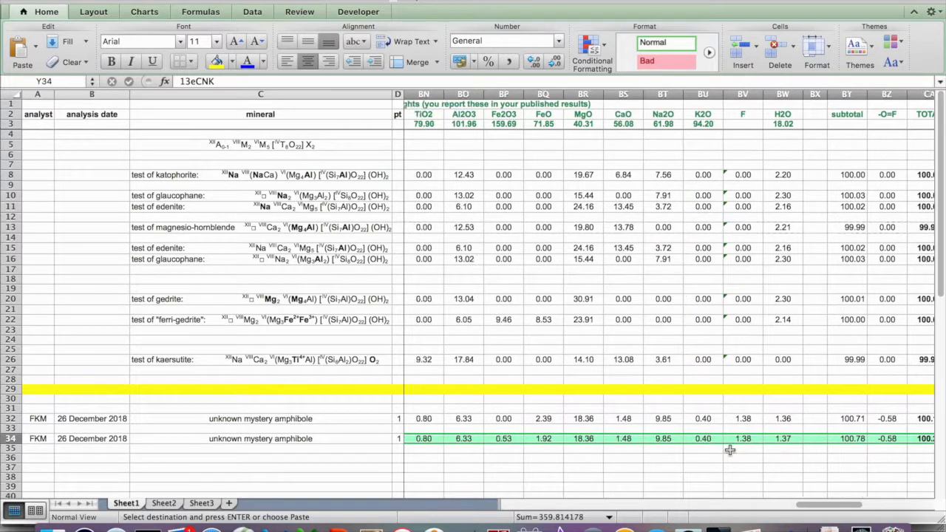
scroll(729, 450, left, 5)
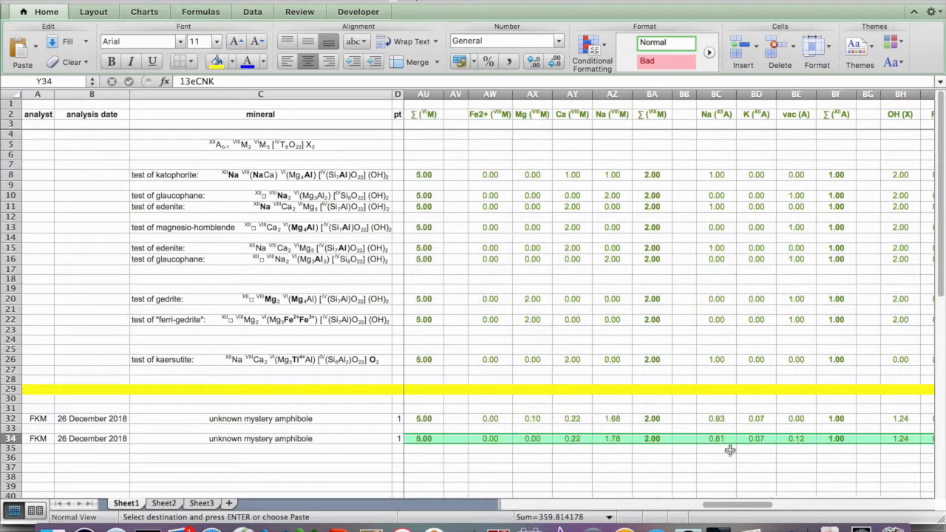
Step: Copy the unknown mystery amphibole's sample details, weight percents and raw moles from A34 through W34 into row 36
scroll(730, 450, down, 1)
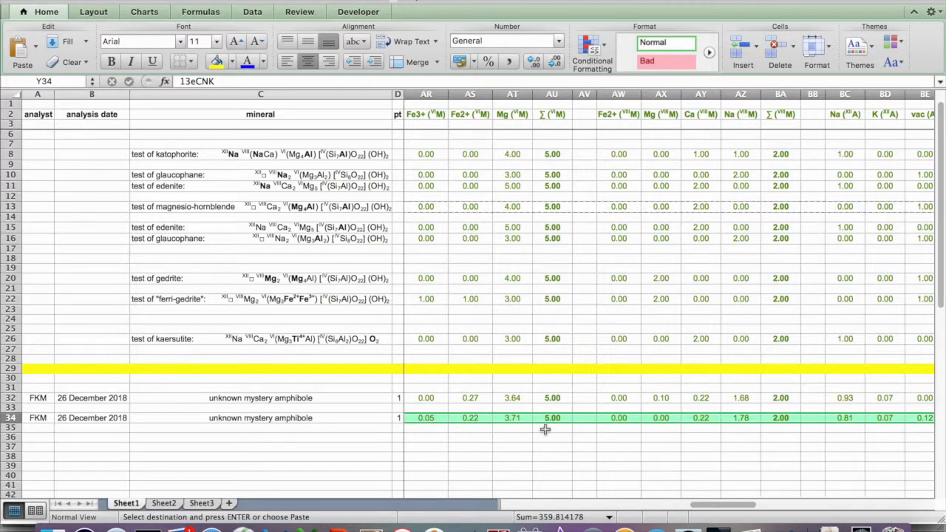
scroll(545, 430, left, 2)
scroll(545, 429, left, 10)
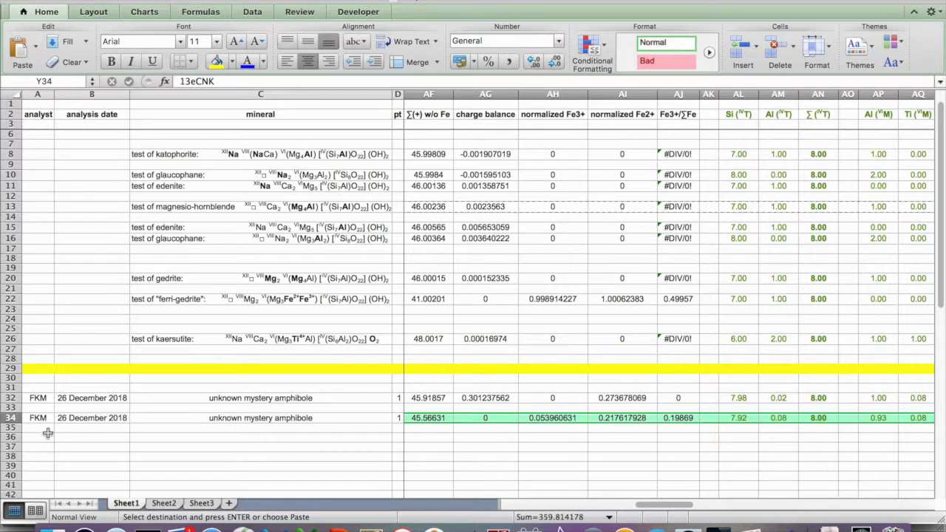
drag(37, 420, 843, 419)
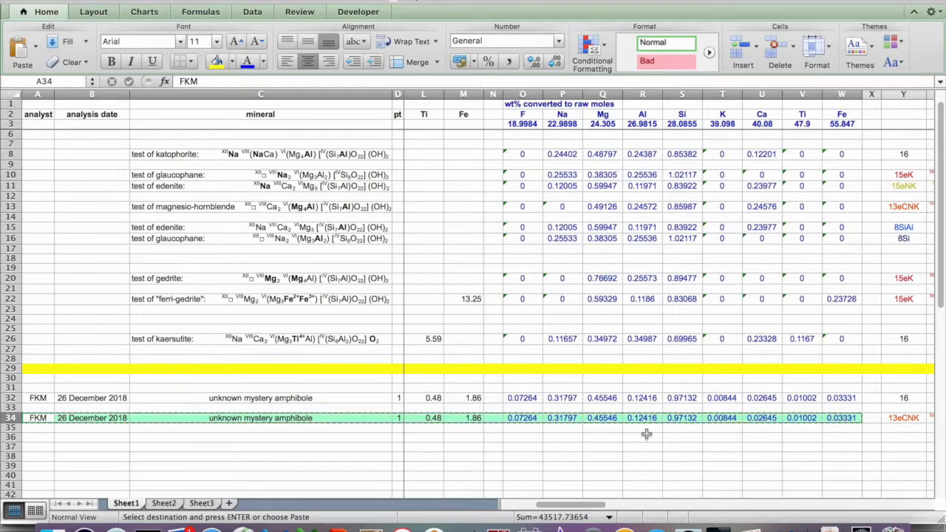
click(43, 439)
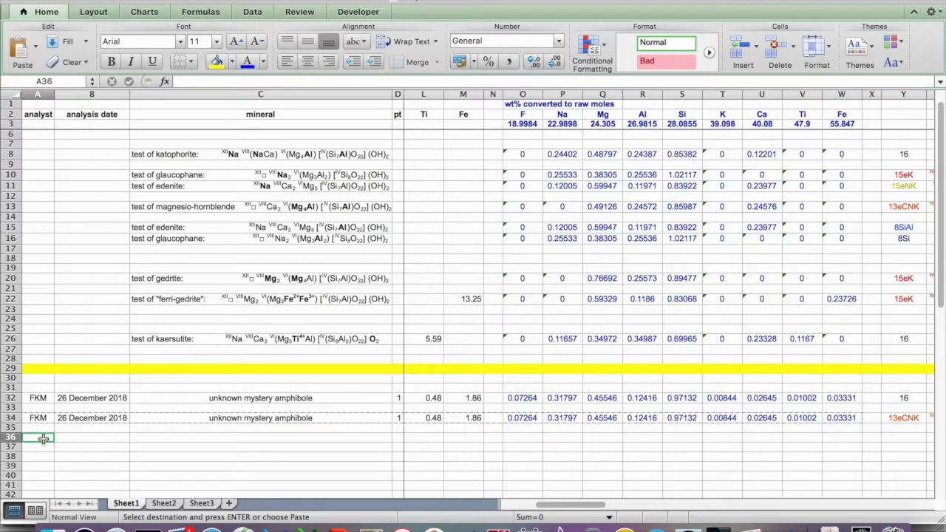
key(super+v)
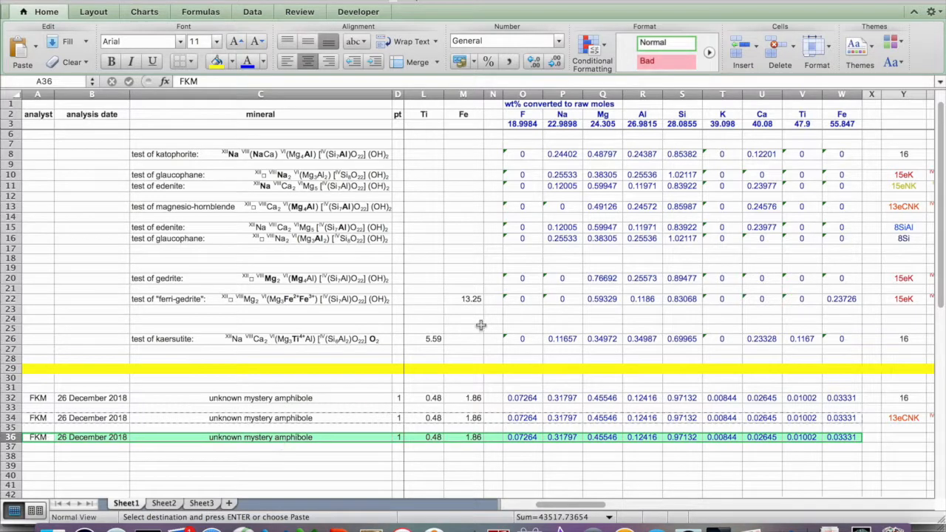
Step: Copy edenite's 8SiAl normalization, charge-balance, site-occupancy and oxide formulas from Y15 through CA15 into the duplicated unknown amphibole row, starting at Y36
scroll(603, 281, right, 2)
scroll(602, 280, right, 3)
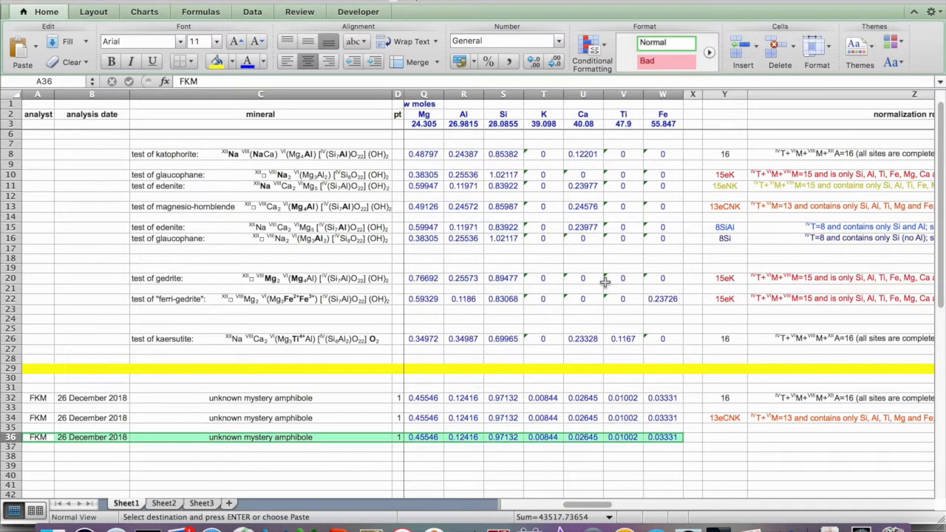
drag(687, 229, 897, 232)
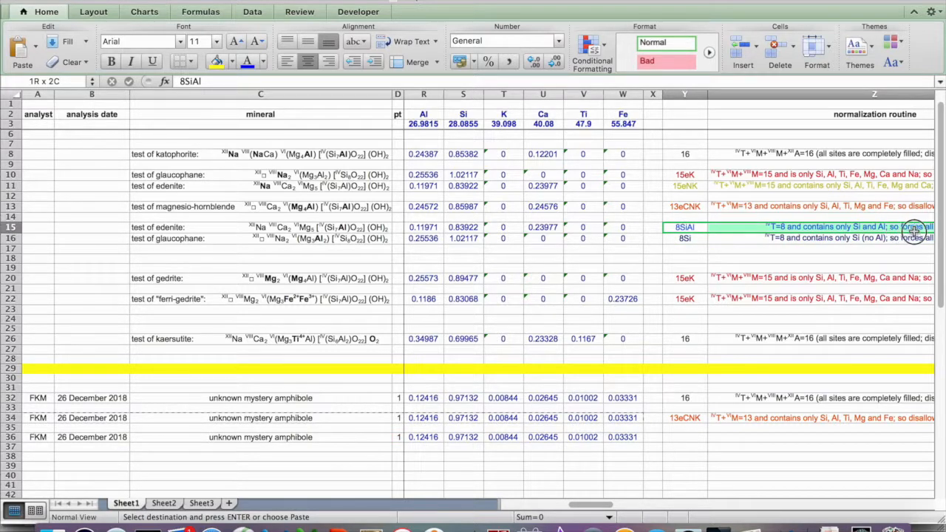
drag(923, 230, 434, 231)
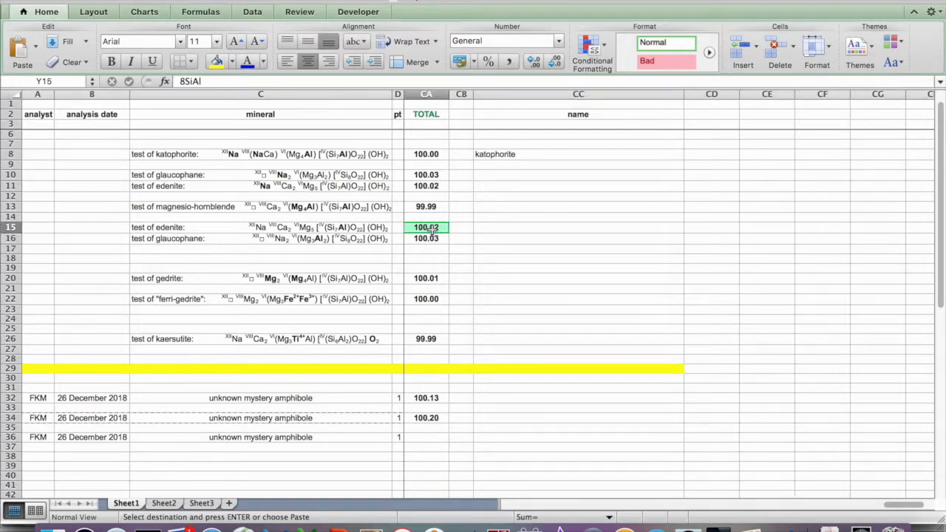
scroll(433, 230, left, 20)
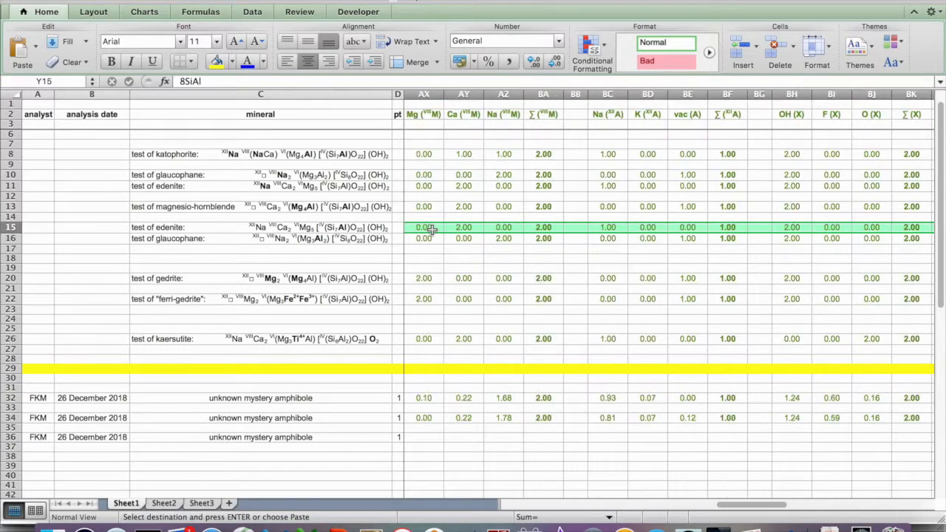
scroll(432, 231, left, 10)
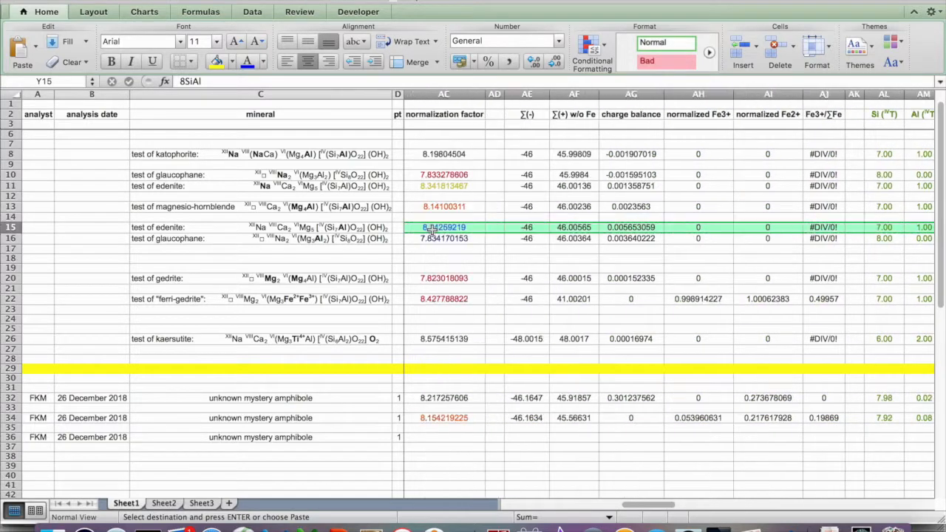
scroll(433, 230, left, 3)
scroll(432, 231, left, 1)
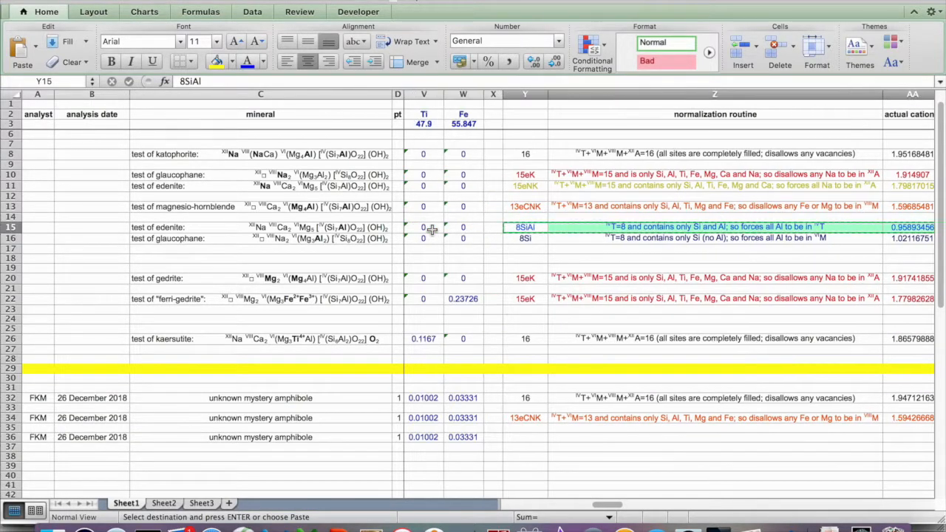
click(533, 440)
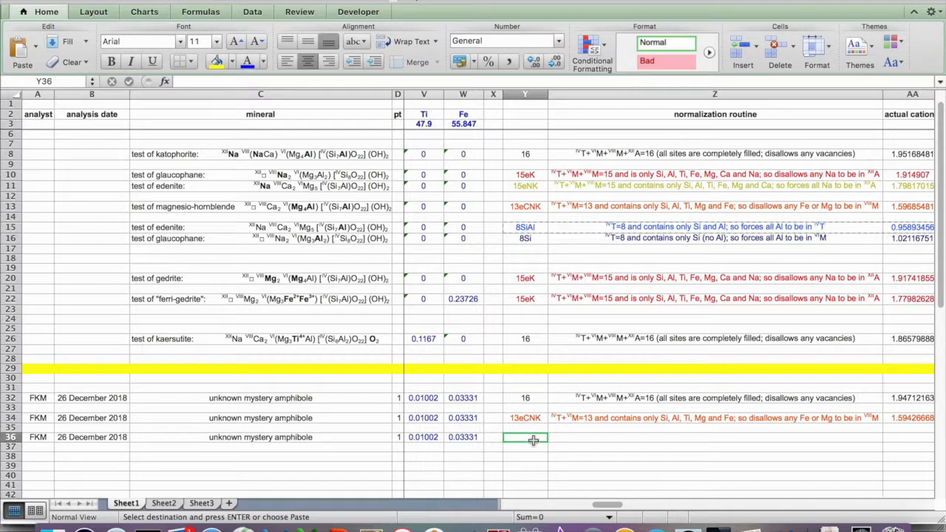
text(8SiAl	IVT=8 and contains only Si and Al; so forces all Al to be in IVT	1.09547868)
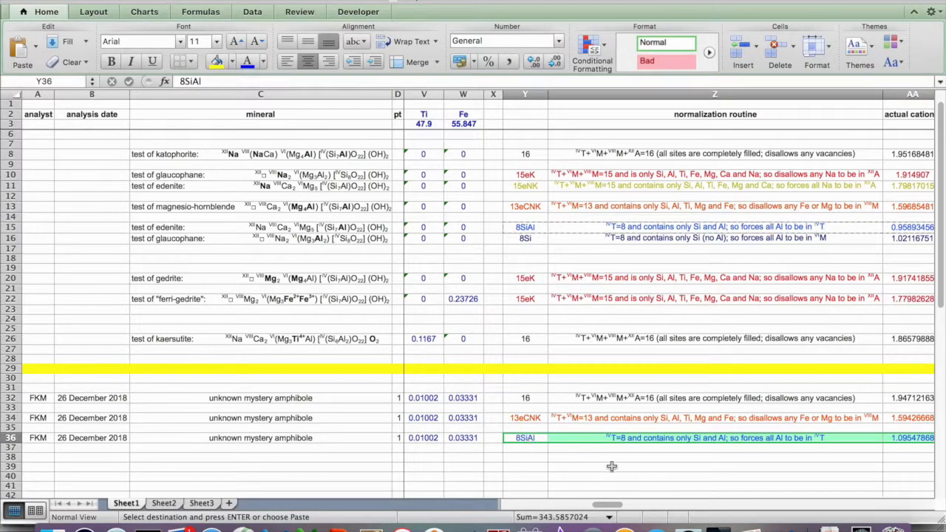
Step: Check the unknown amphibole's normalization factor and charge balance under 8SiAl, and undo the formulas pasted into row 36
scroll(611, 466, right, 2)
scroll(611, 466, right, 3)
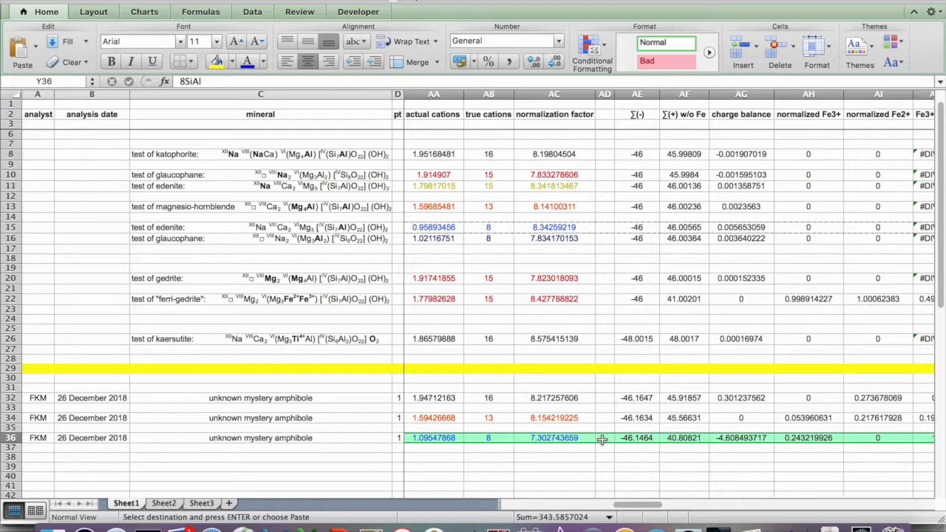
click(117, 0)
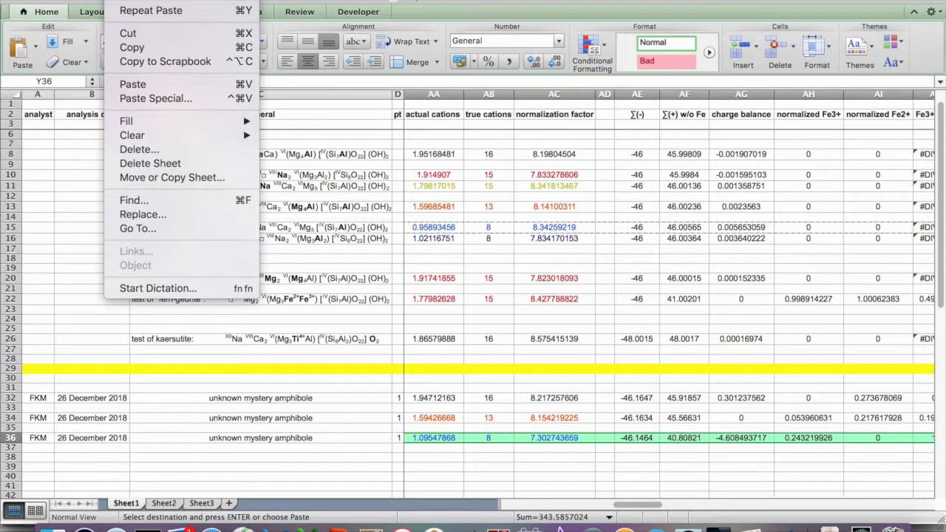
click(131, 0)
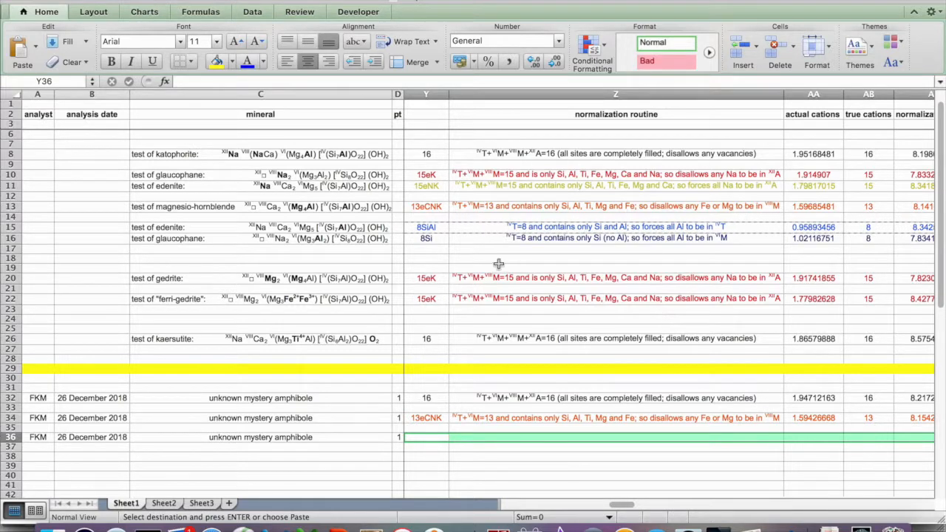
Step: Copy glaucophane's 8Si normalization, charge-balance, site-occupancy and oxide formulas from Y16 through CA16 into row 36, starting at Y36
scroll(475, 269, left, 1)
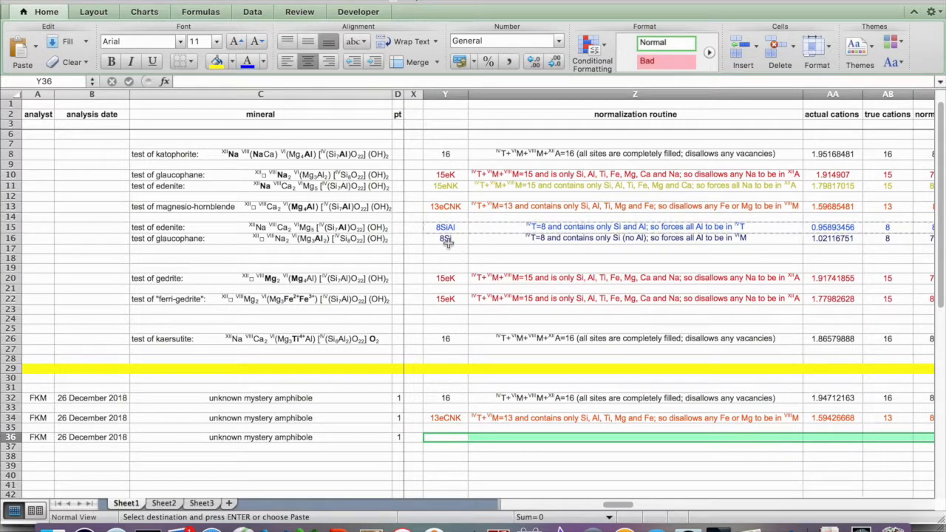
drag(446, 241, 504, 244)
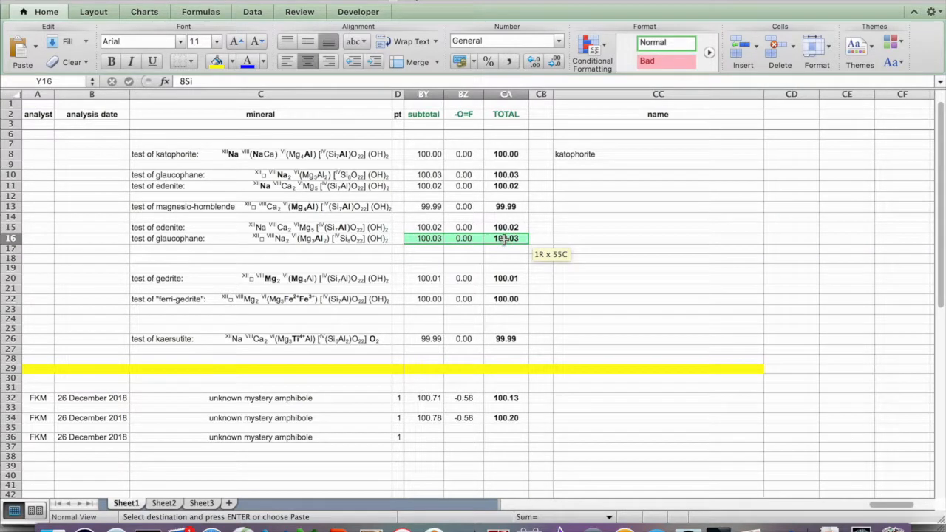
scroll(552, 288, left, 20)
scroll(552, 288, left, 6)
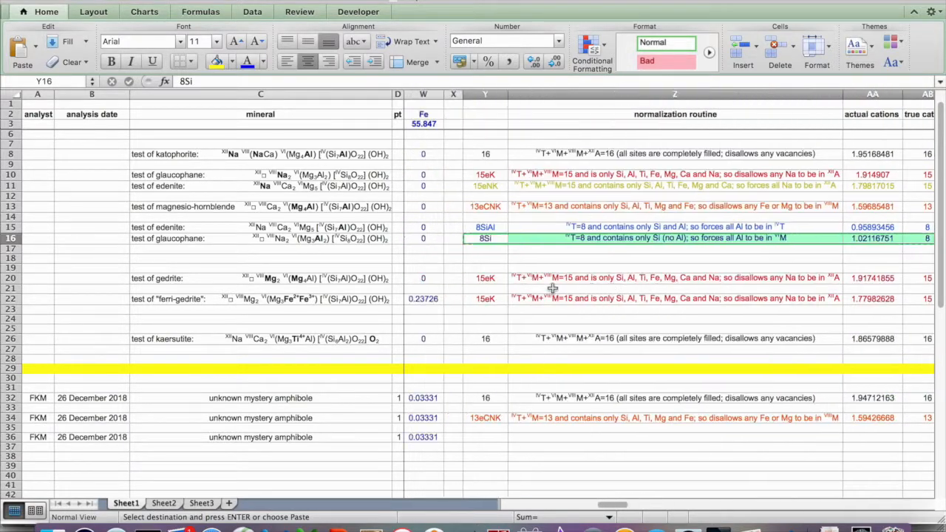
click(482, 439)
key(super+v)
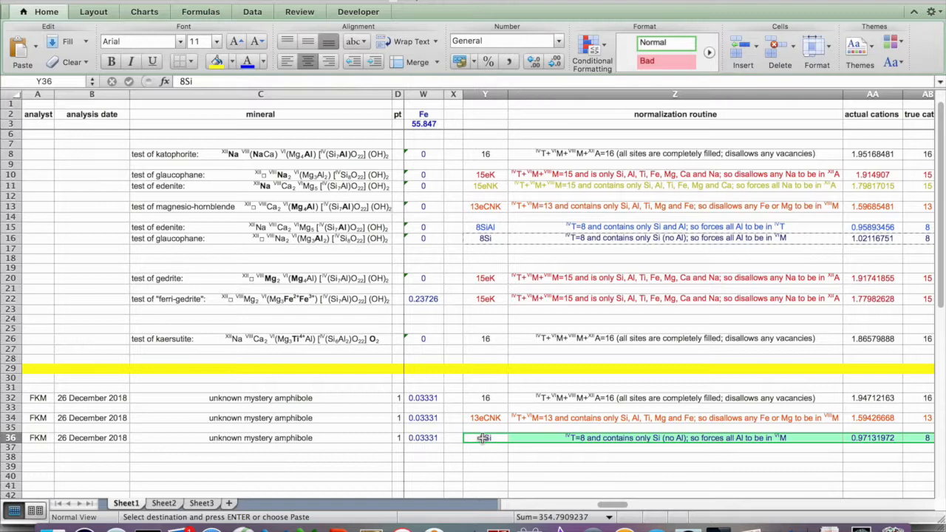
Step: Examine the unknown amphibole's charge balance, Fe ratio, and T, M and A site occupancies under 8Si in row 36
scroll(482, 438, right, 5)
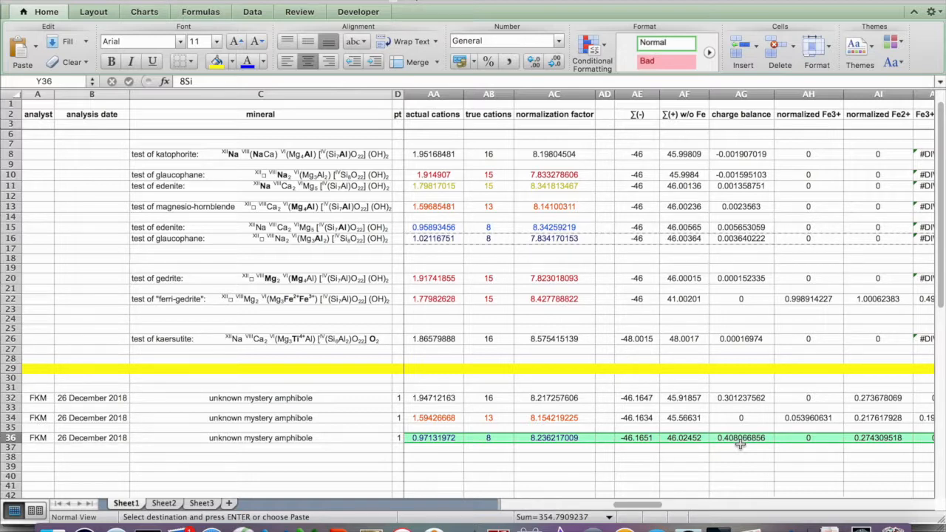
scroll(736, 465, right, 5)
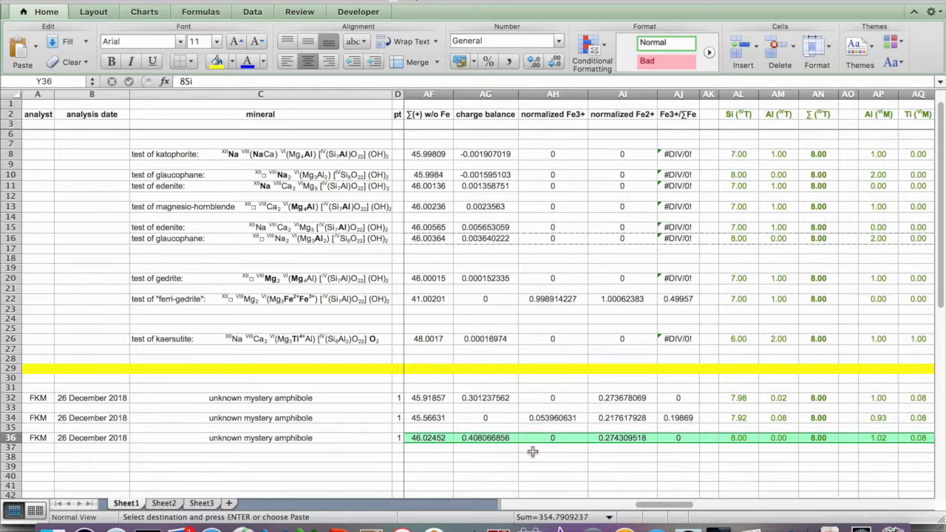
scroll(532, 451, right, 3)
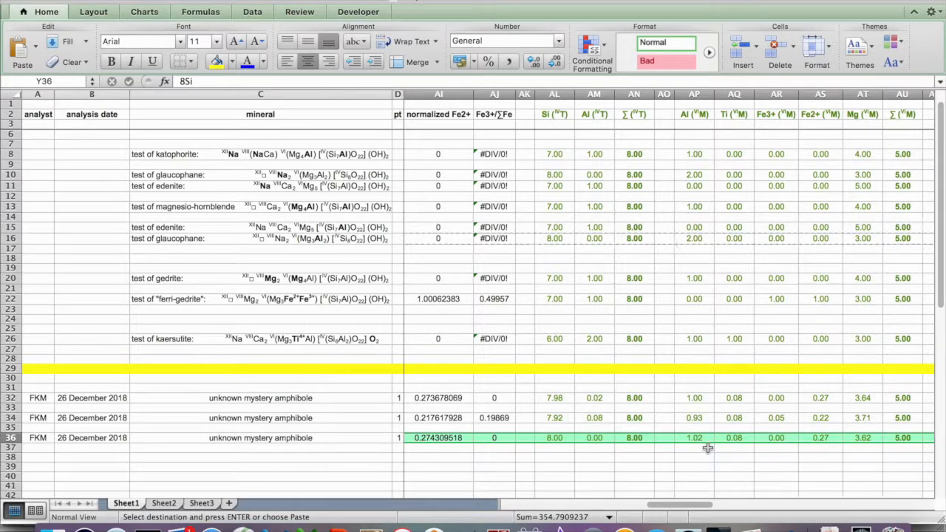
scroll(707, 448, right, 2)
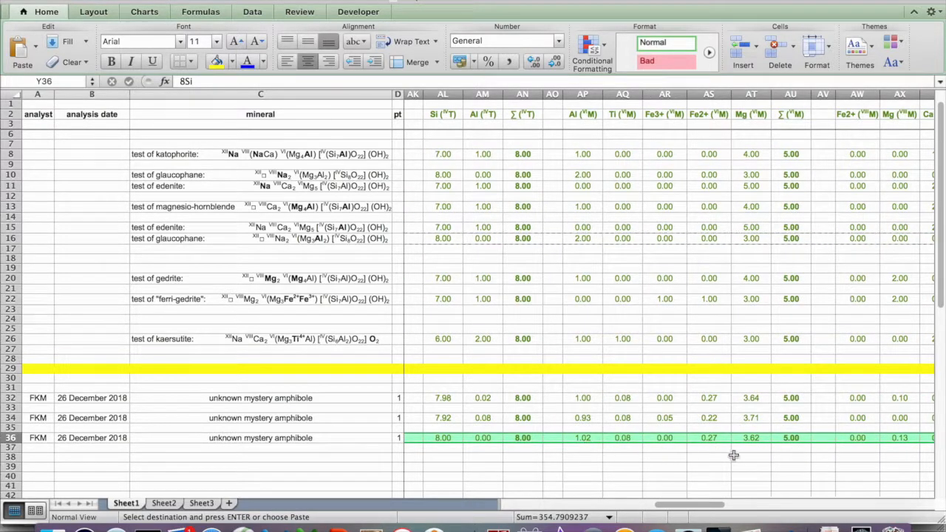
scroll(798, 458, right, 5)
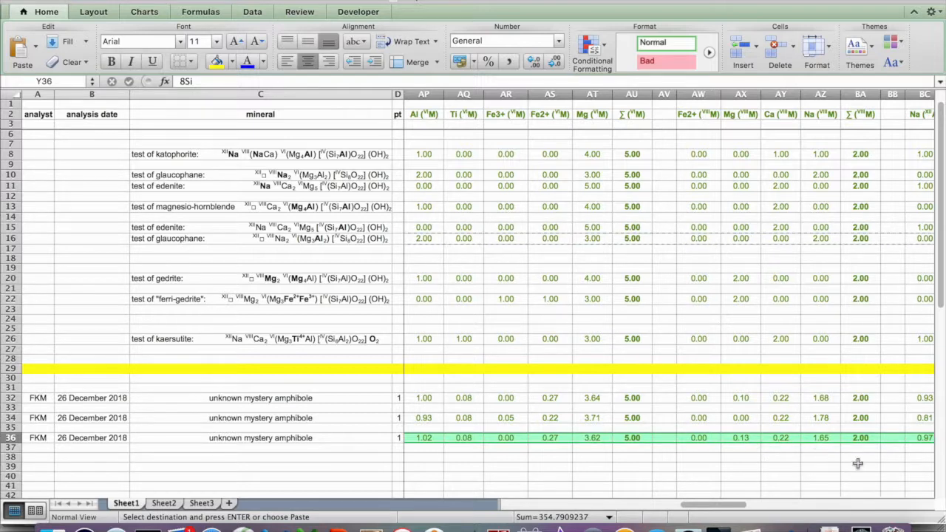
scroll(849, 455, right, 5)
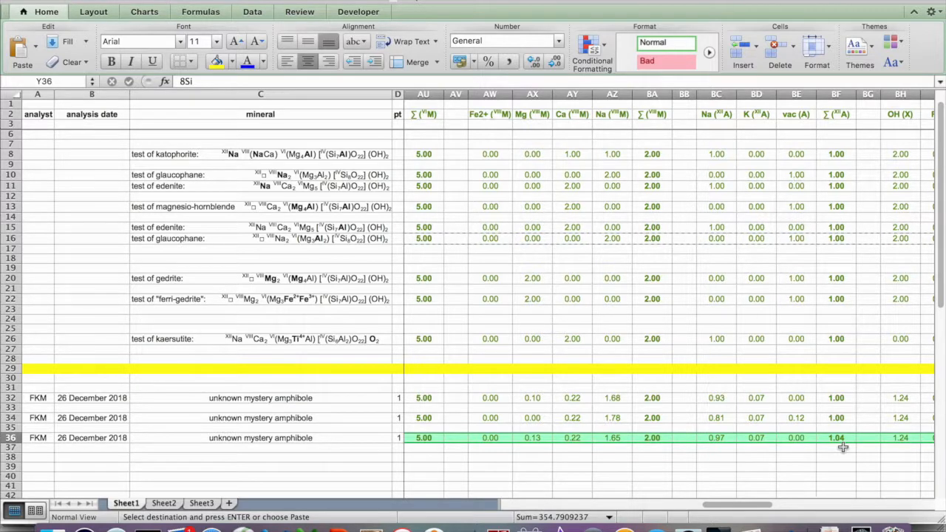
Step: Compare the X site occupancy, oxide weights, subtotal, fluorine correction and oxide total of row 36's 8Si calculation with rows 32 and 34
scroll(825, 458, up, 1)
scroll(828, 457, right, 6)
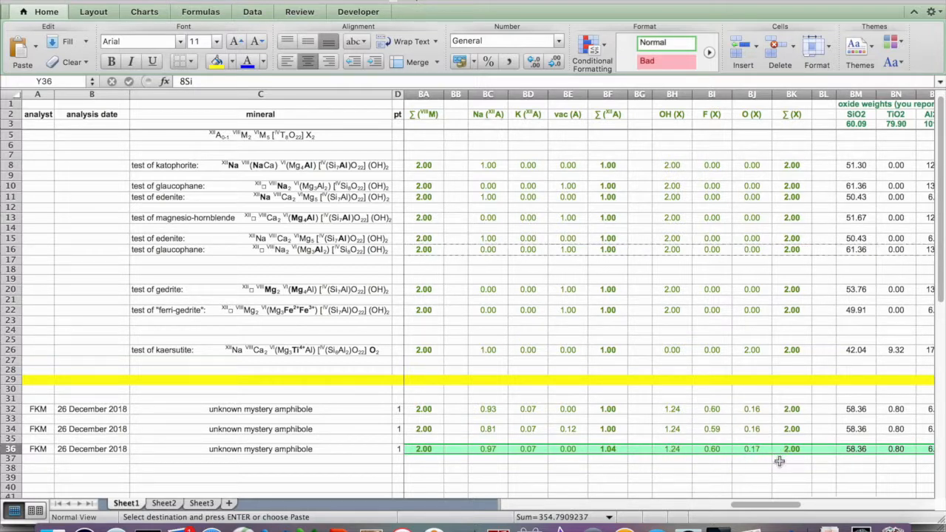
scroll(796, 479, down, 3)
scroll(795, 479, right, 10)
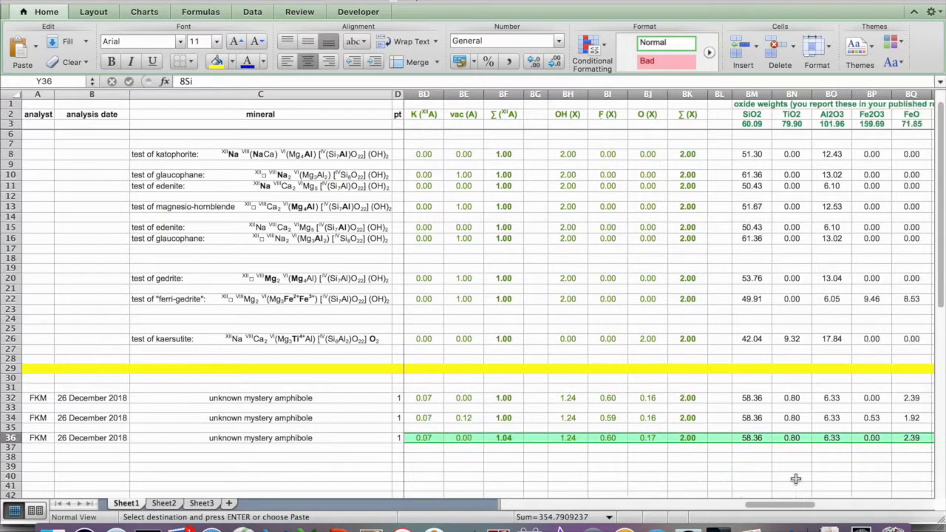
scroll(795, 479, right, 3)
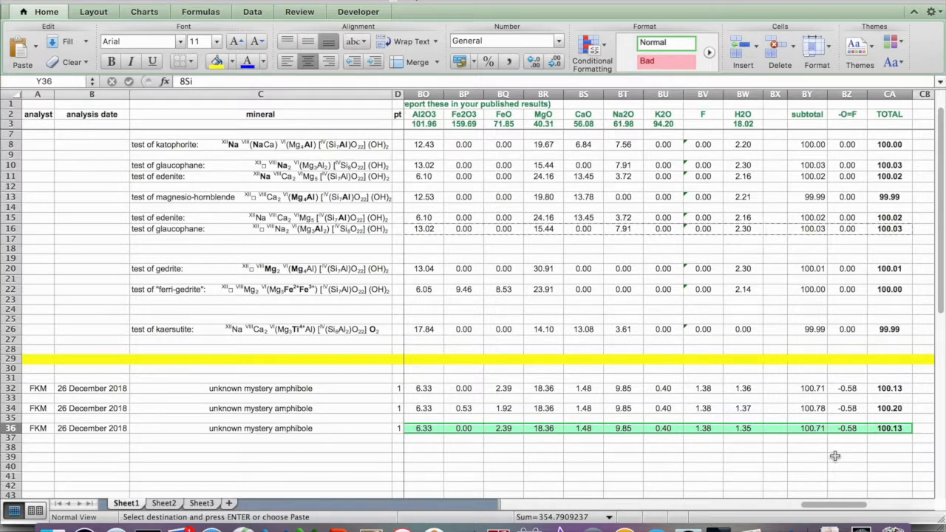
Step: Recheck the A site sum of the 8Si calculation and delete the entire row 36
scroll(835, 456, left, 10)
scroll(834, 456, left, 1)
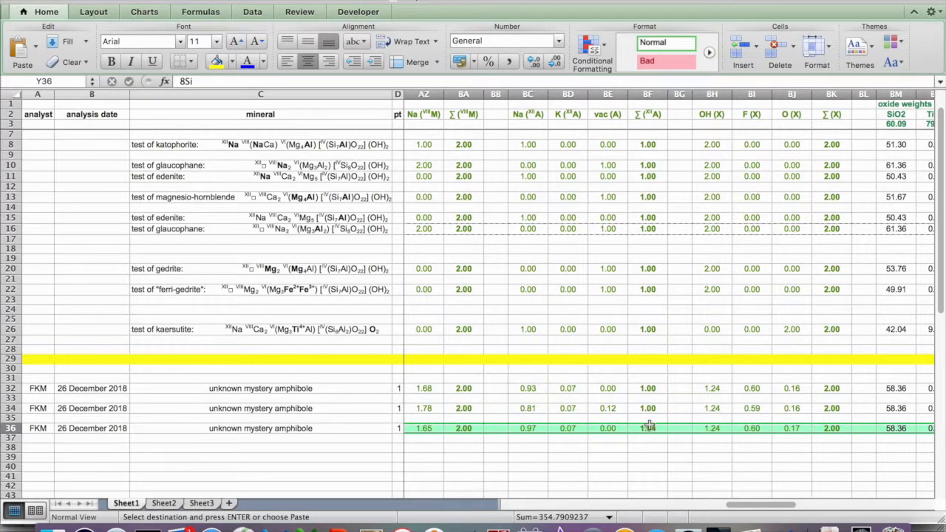
scroll(640, 451, left, 7)
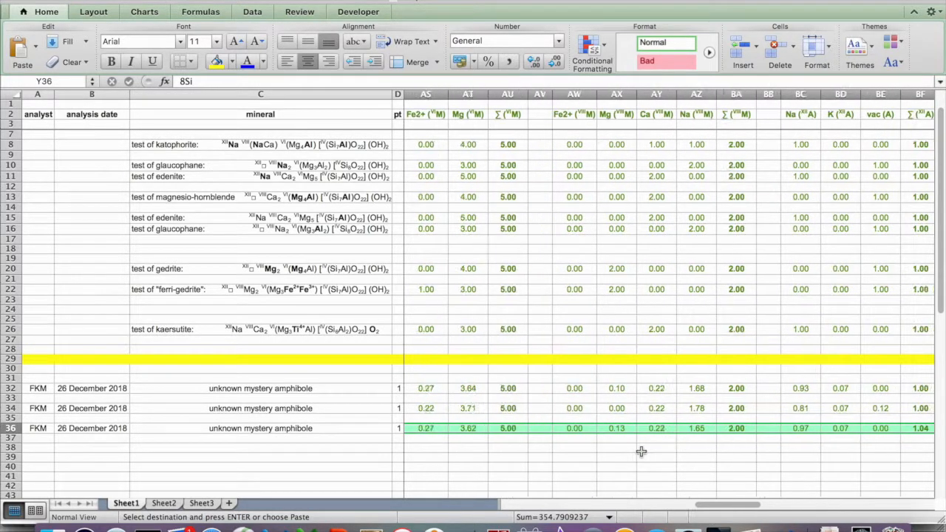
scroll(640, 452, left, 4)
scroll(641, 452, left, 9)
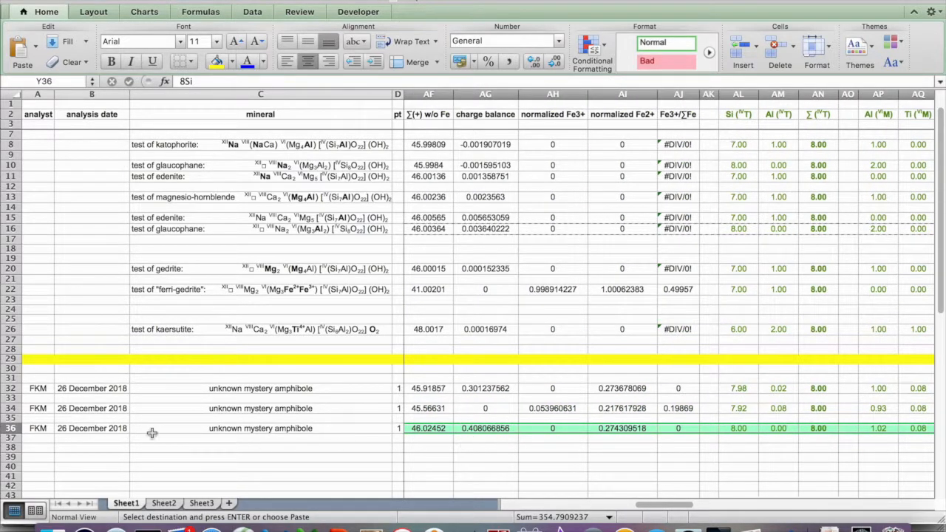
click(10, 428)
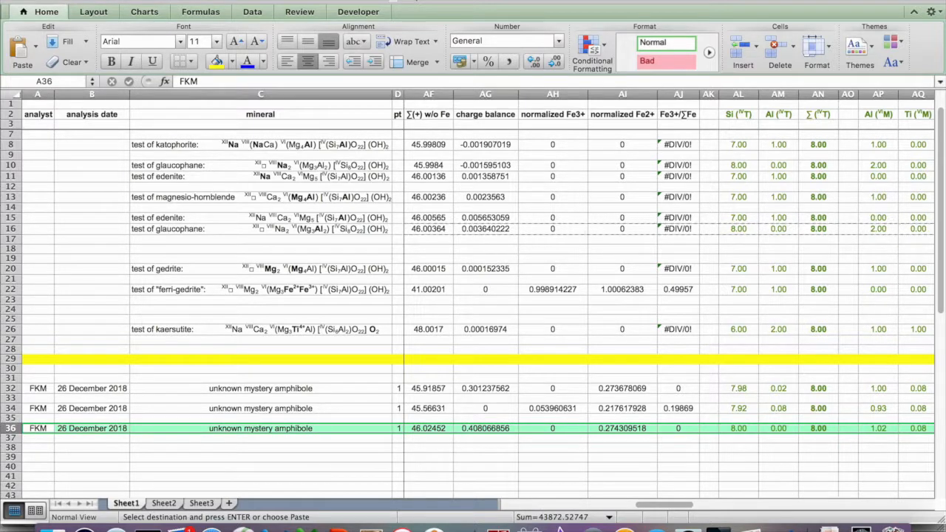
click(123, 0)
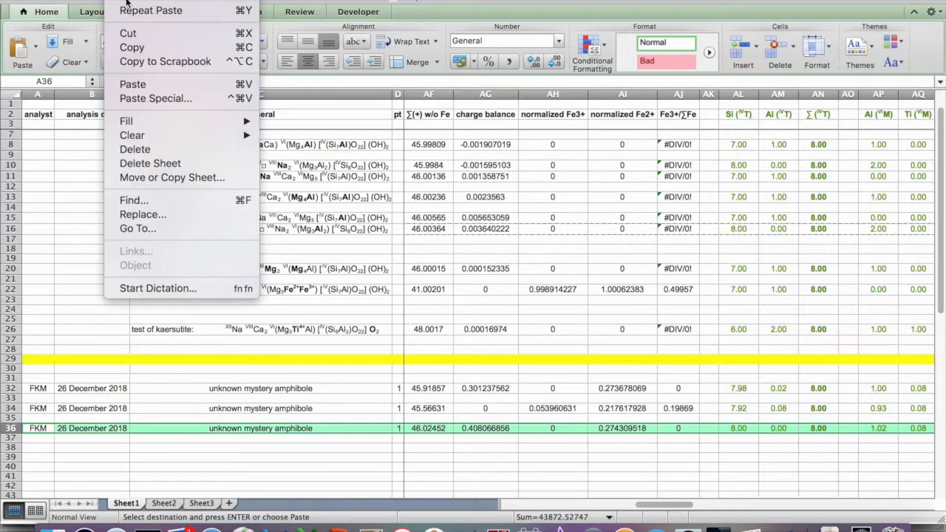
click(145, 148)
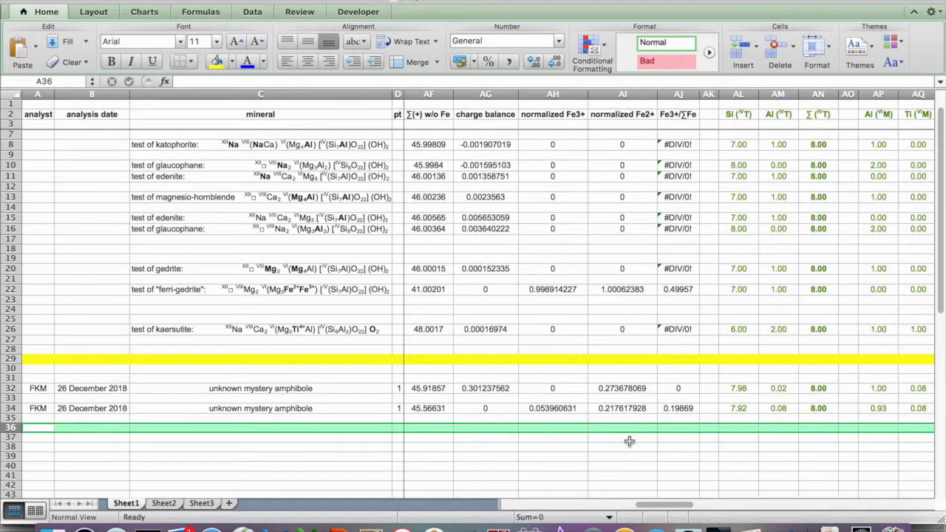
Step: Delete rows 32 and 33, removing the unknown mystery amphibole's 16-cation calculation and the blank row beneath it
scroll(625, 441, left, 5)
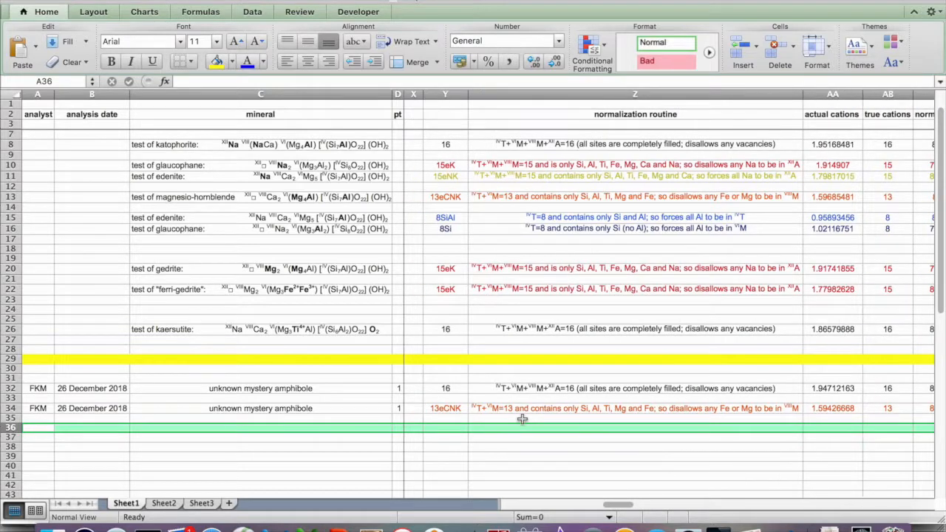
drag(7, 388, 8, 398)
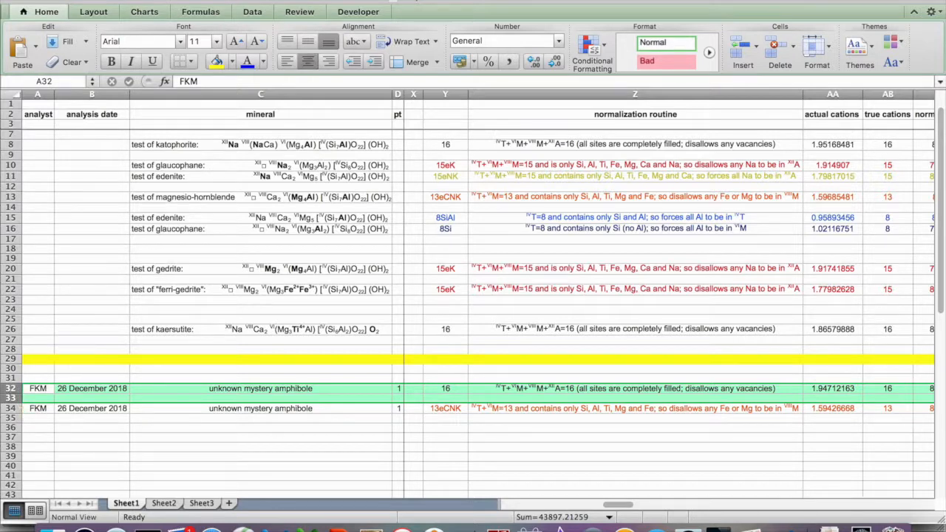
click(115, 1)
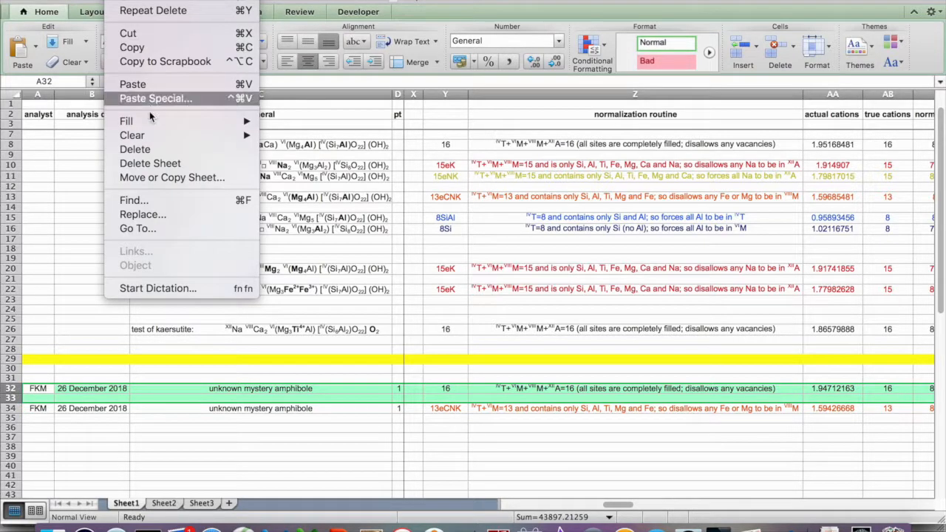
click(147, 146)
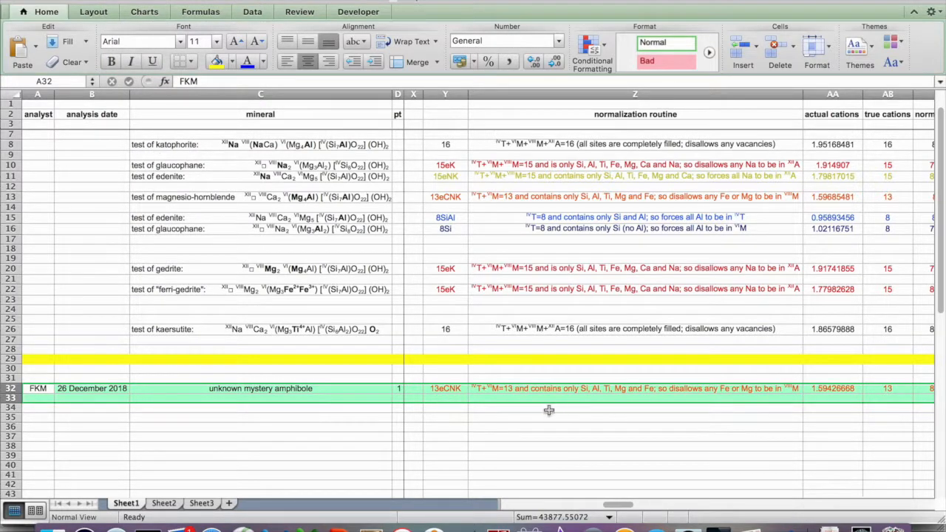
Step: Review the 13eCNK calculation in row 32, from charge balance and Fe ratio through site occupancies to the oxide total
scroll(572, 430, right, 10)
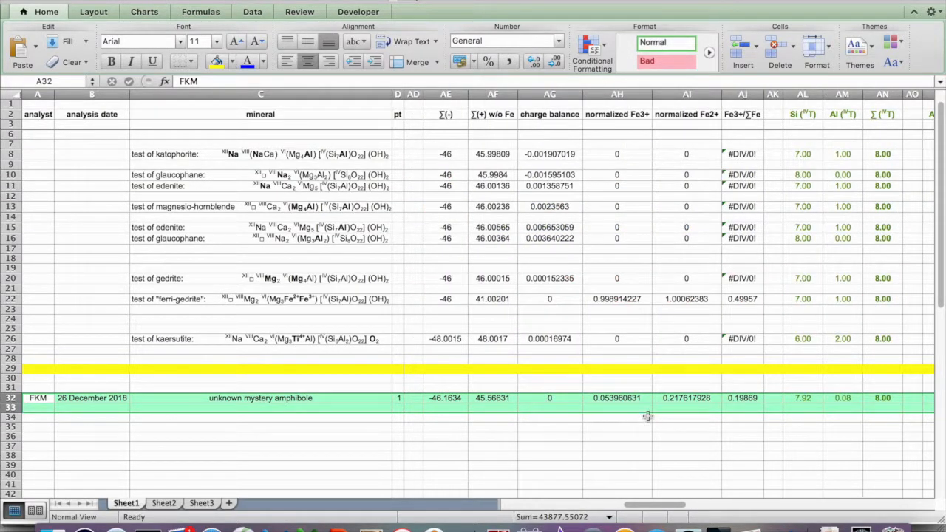
scroll(689, 426, right, 10)
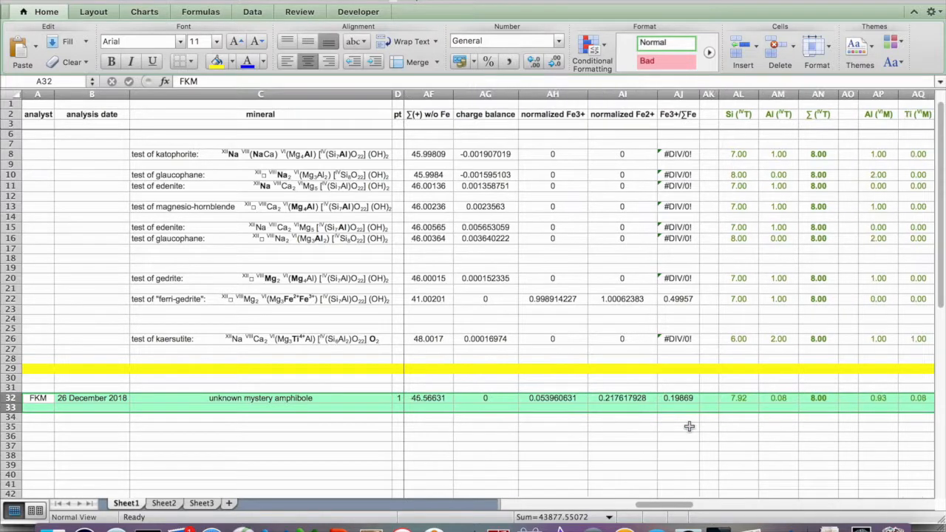
scroll(689, 427, right, 12)
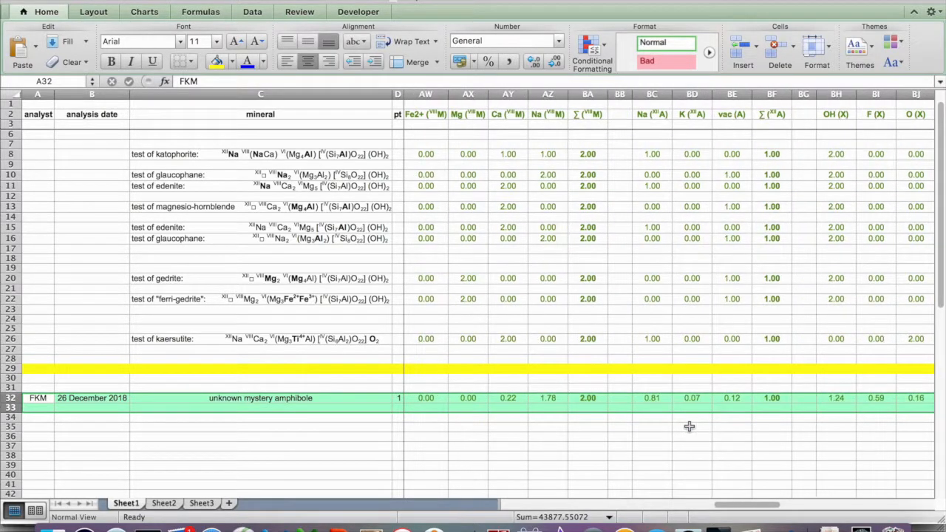
scroll(688, 427, right, 5)
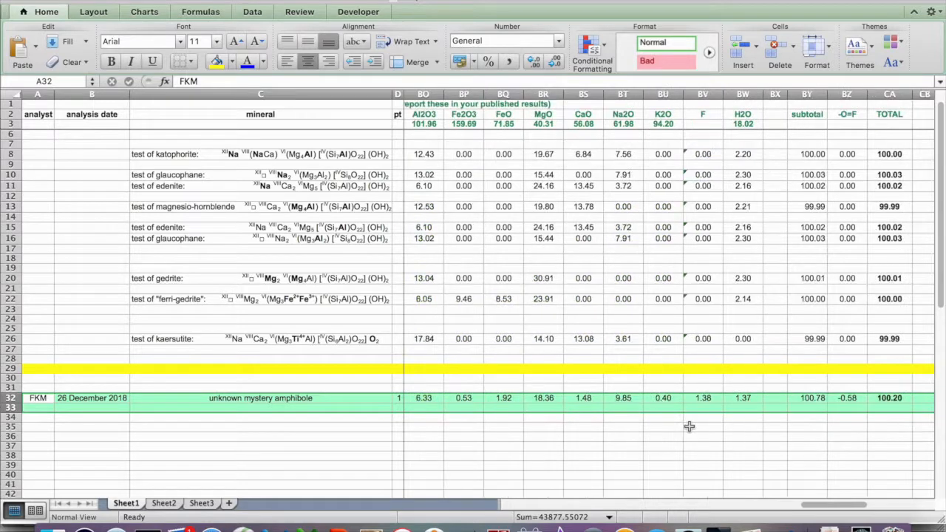